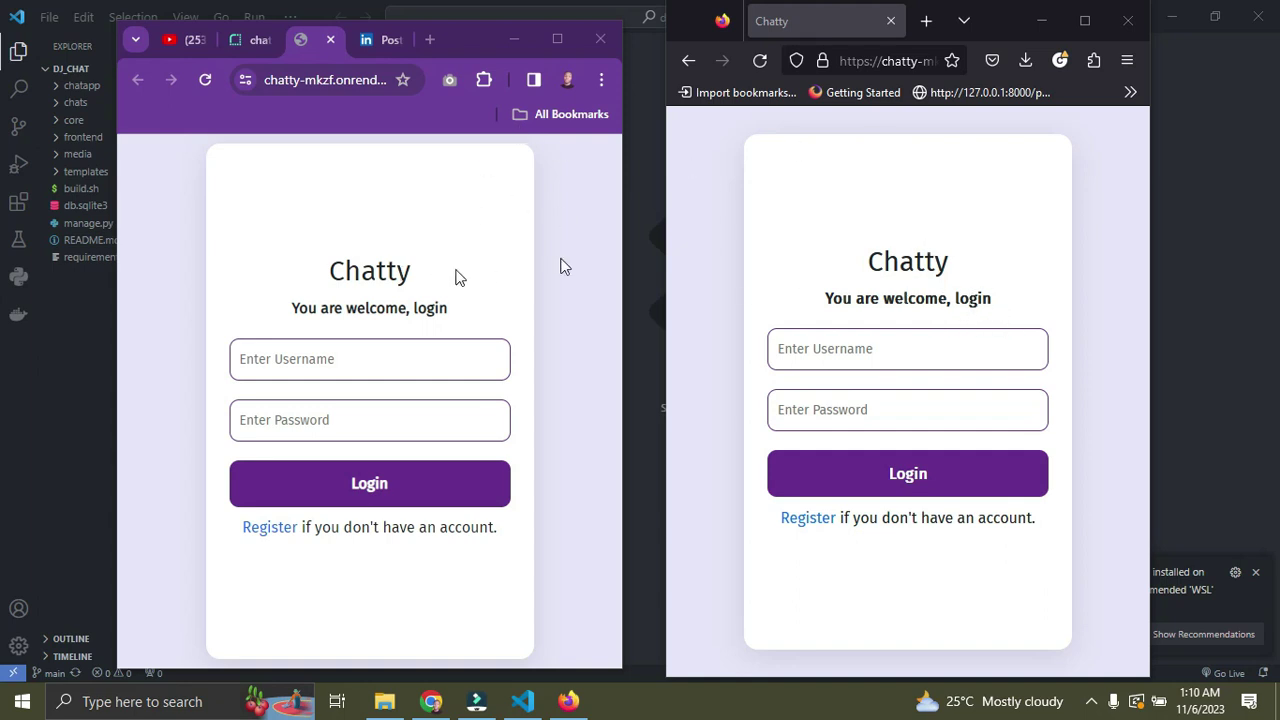
Enter the first user's username and password in Chrome and submit the login.
click(474, 360)
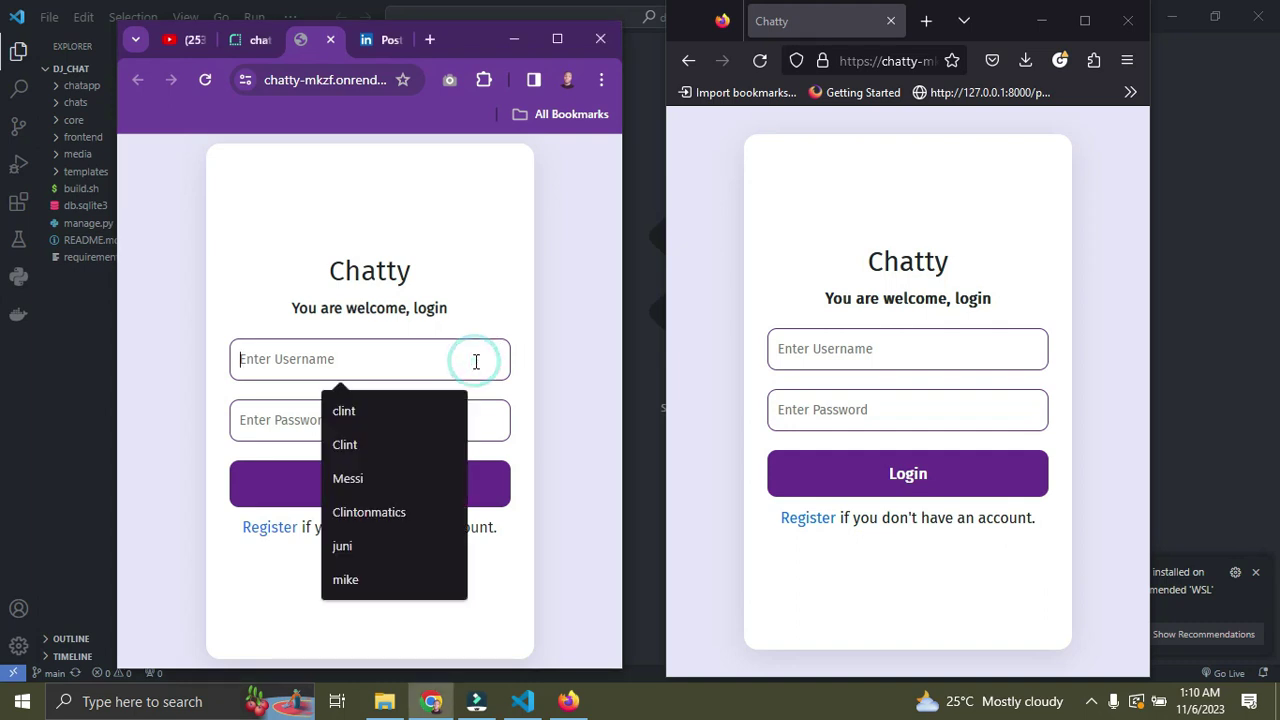
text(clint)
key(Tab)
text(••••••••)
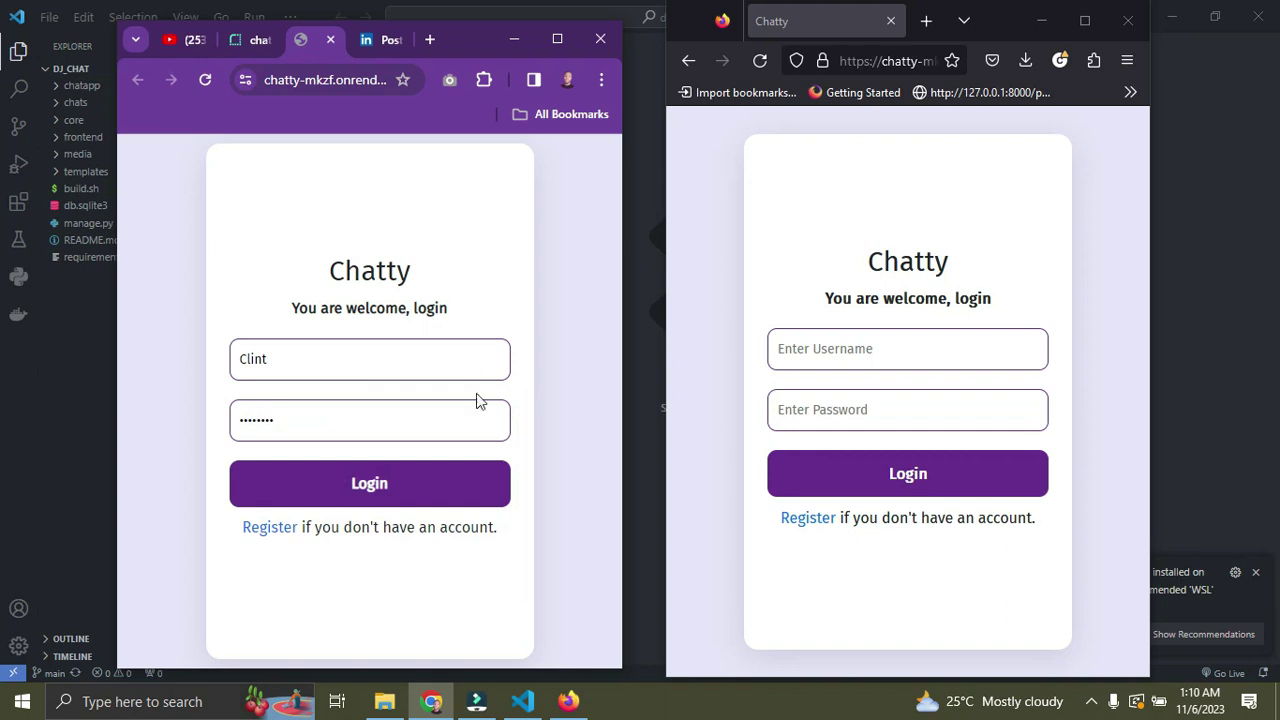
click(450, 492)
After the 'Invalid credentials' error, re-enter the username and password and log in again.
click(348, 429)
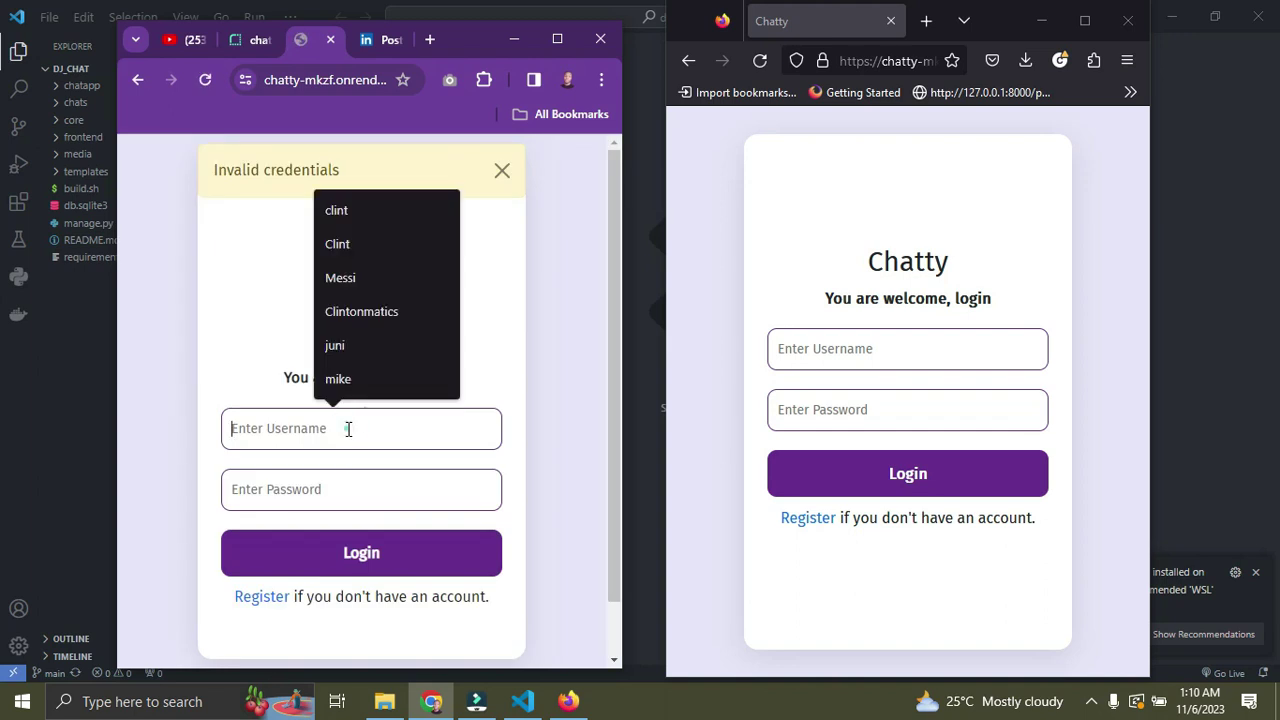
text(Clint)
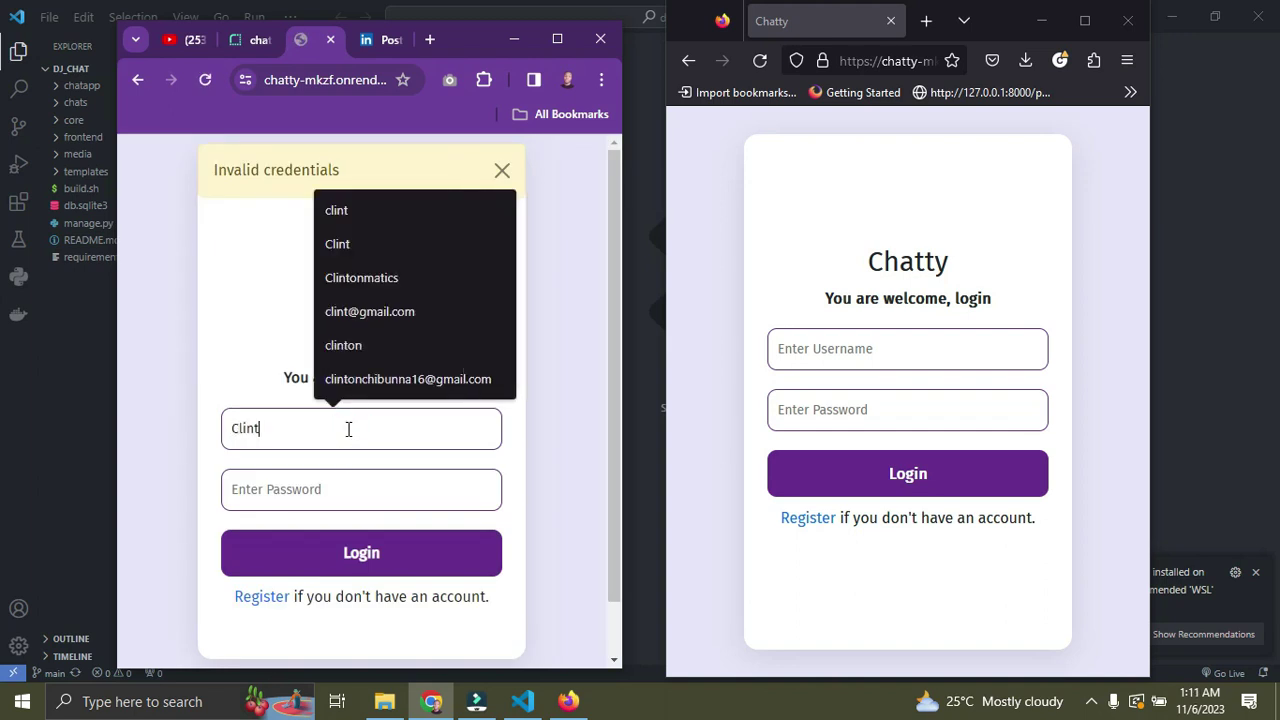
key(Tab)
text(••••)
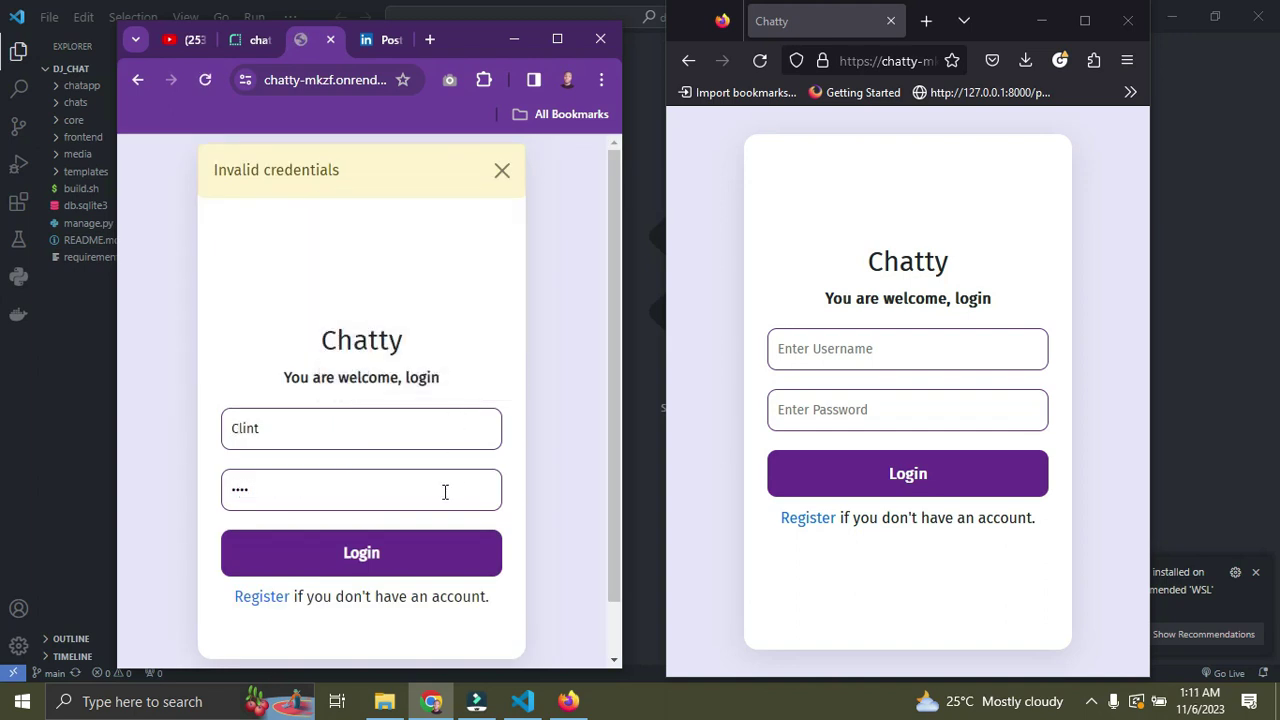
click(408, 571)
click(831, 343)
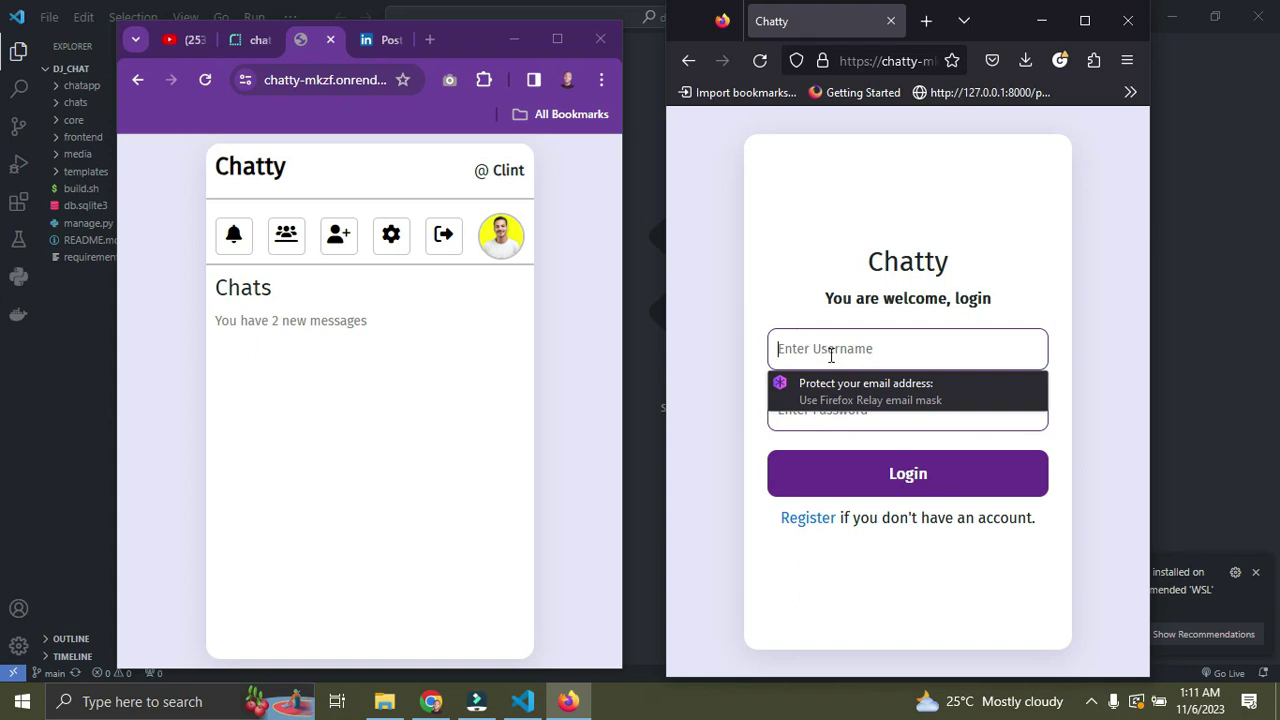
Log in as the second user in Firefox and choose Don't save for the login.
click(831, 353)
text(M)
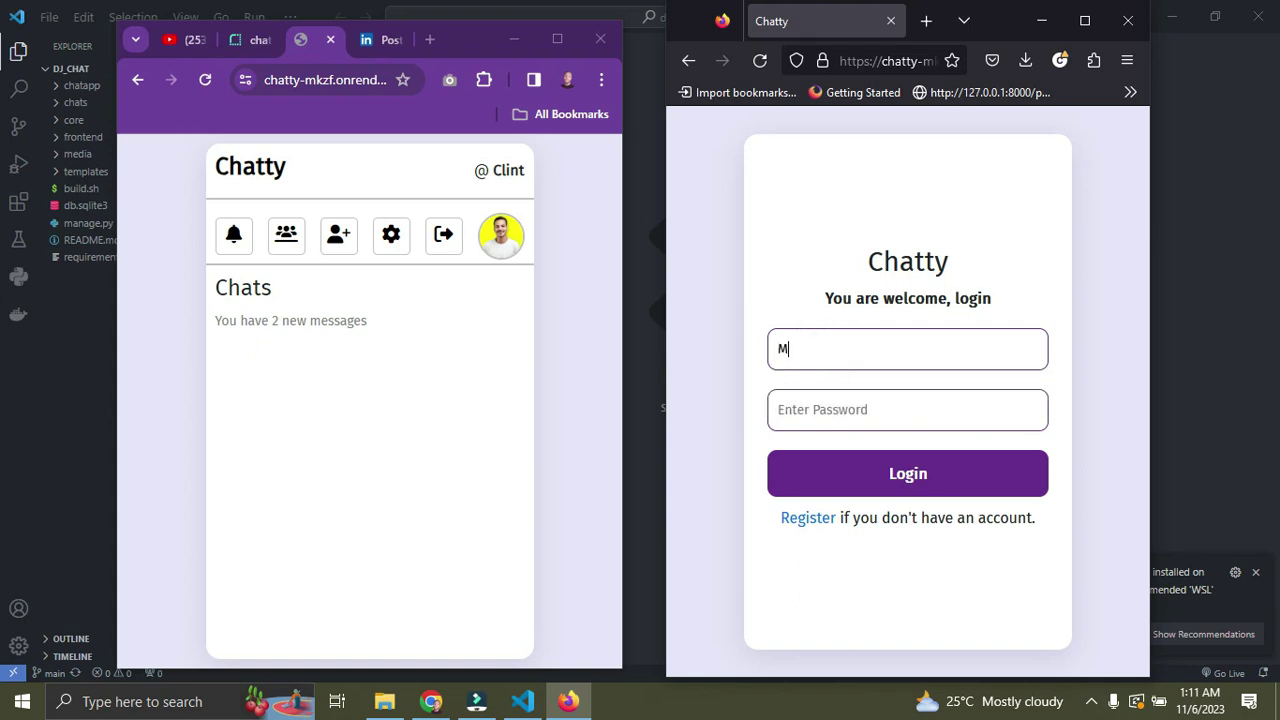
text(eike)
key(Tab)
text(••••)
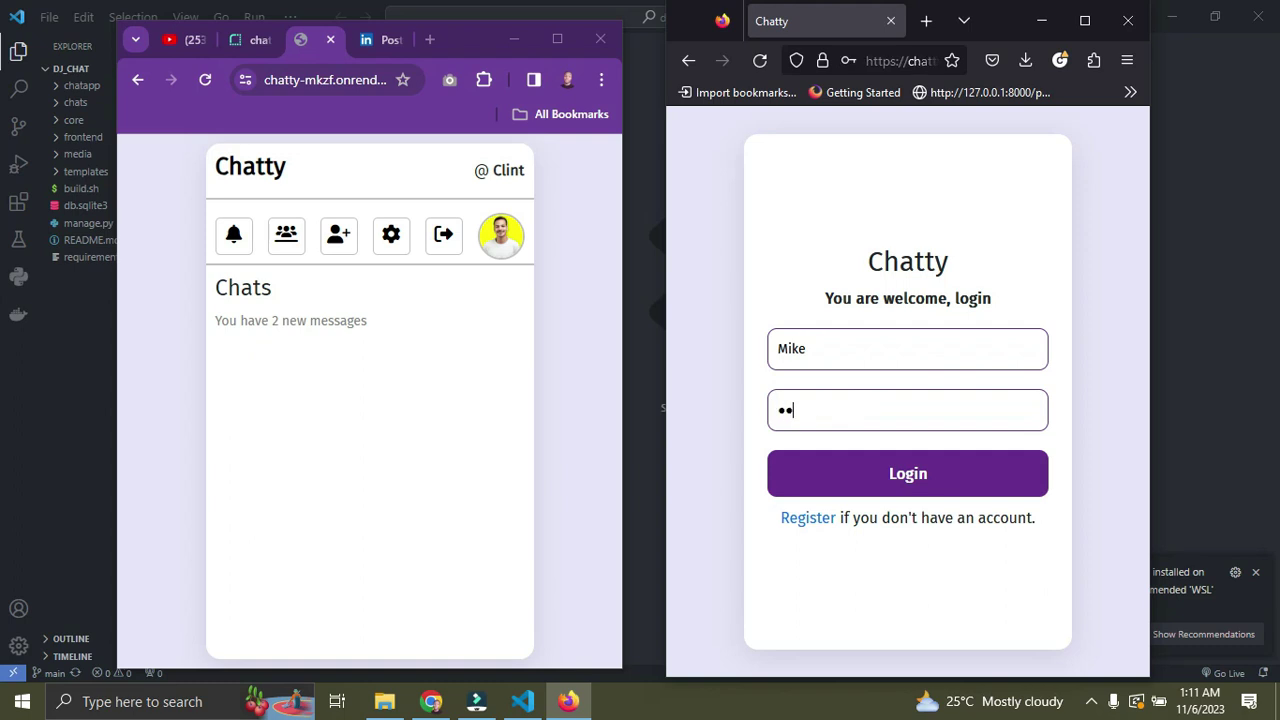
click(948, 477)
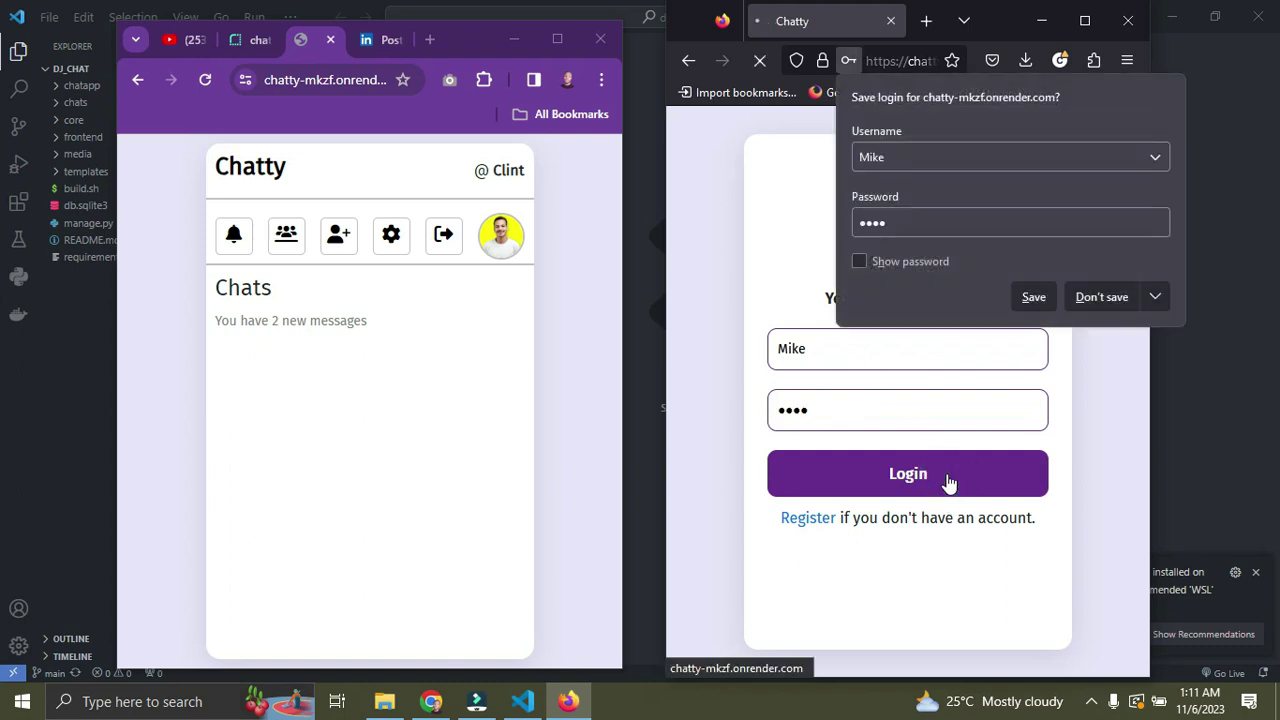
click(1100, 296)
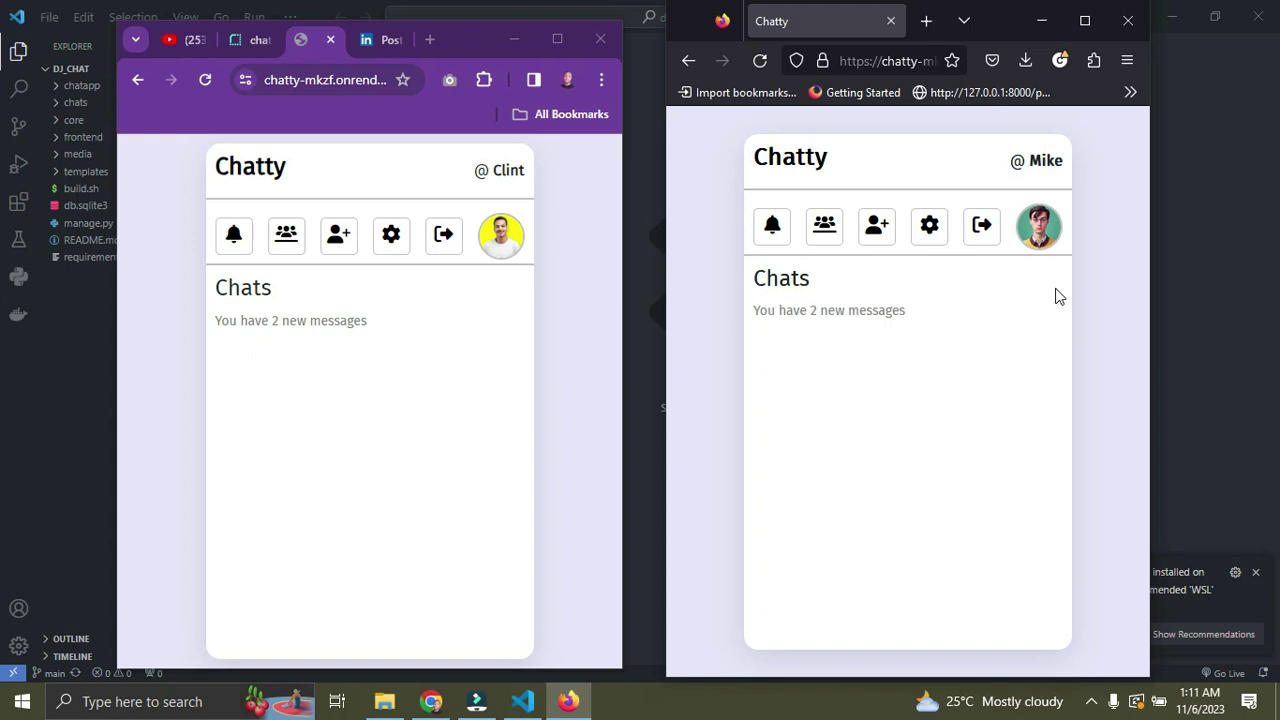
click(338, 238)
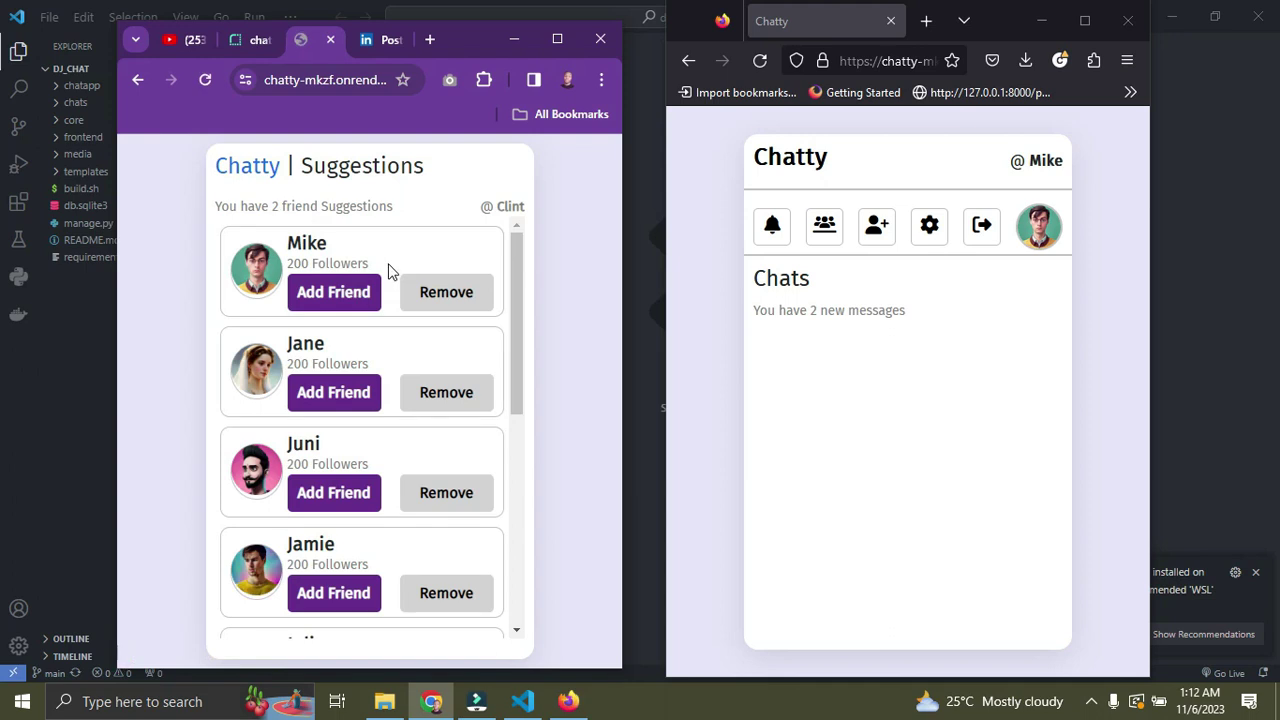
Scroll through the friend Suggestions list and send the second user a friend request.
scroll(398, 272, down, 3)
scroll(400, 377, down, 2)
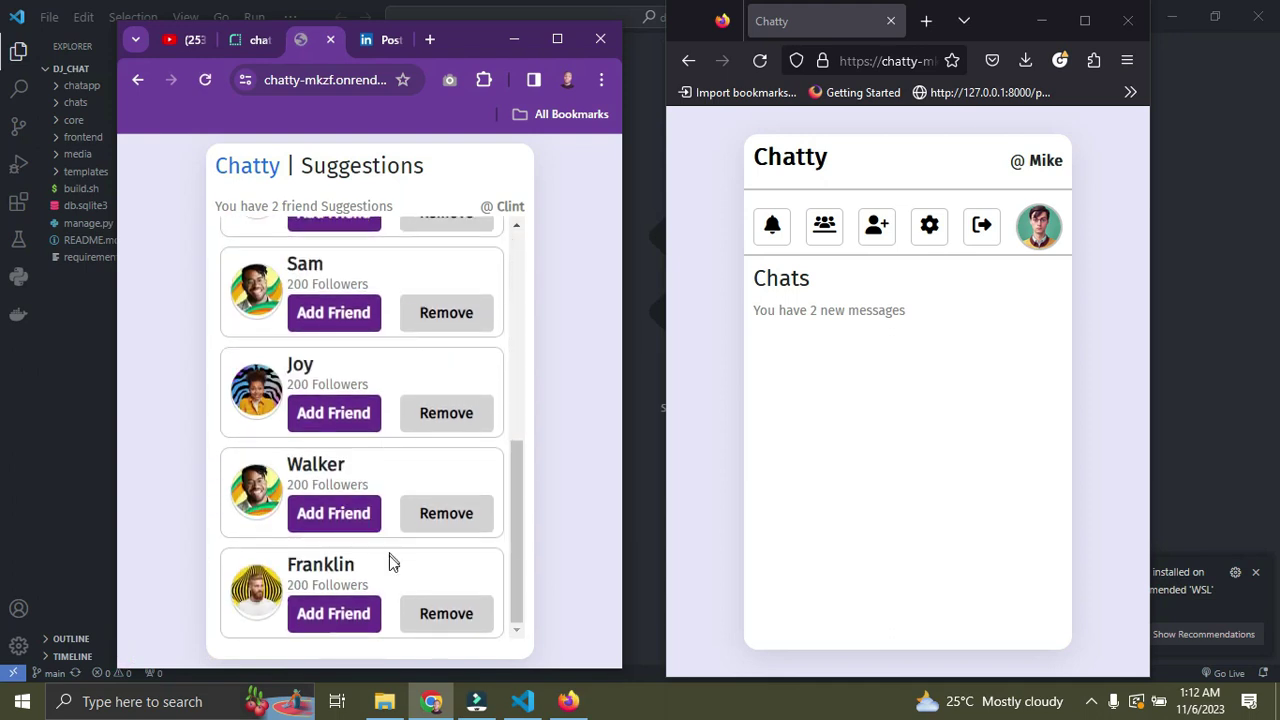
scroll(389, 590, up, 2)
scroll(389, 595, up, 3)
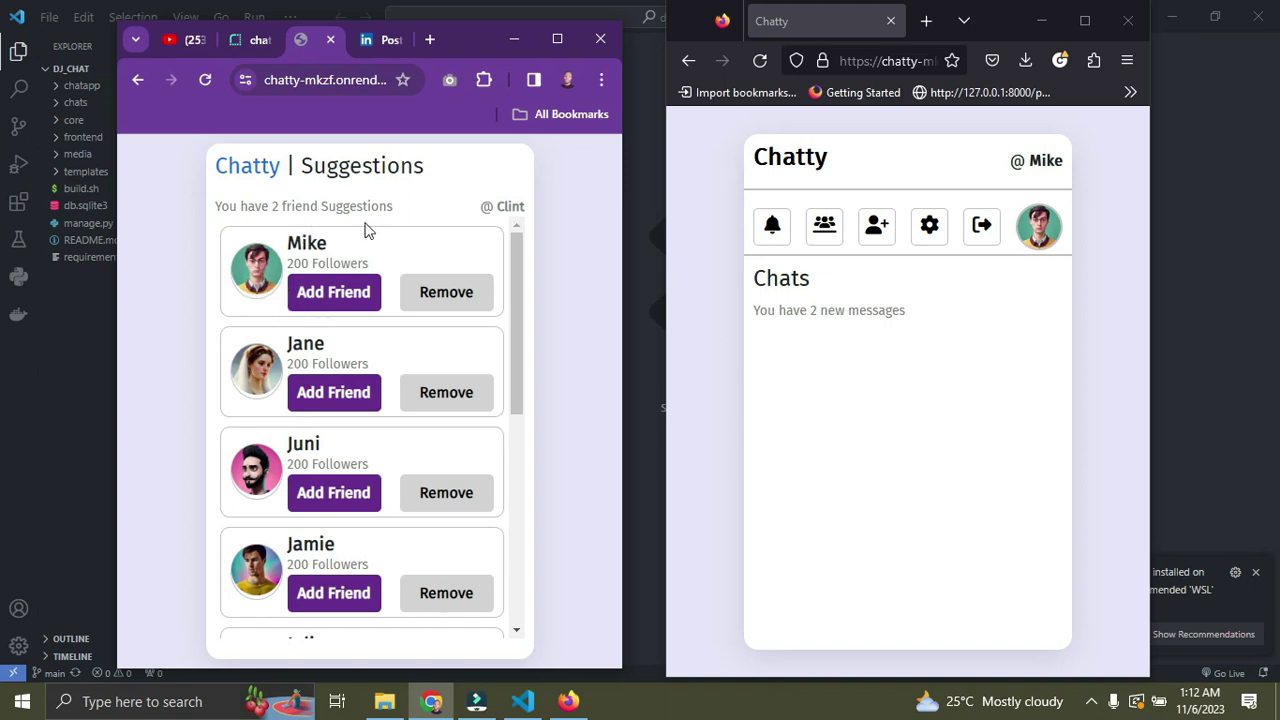
drag(328, 243, 317, 246)
click(317, 246)
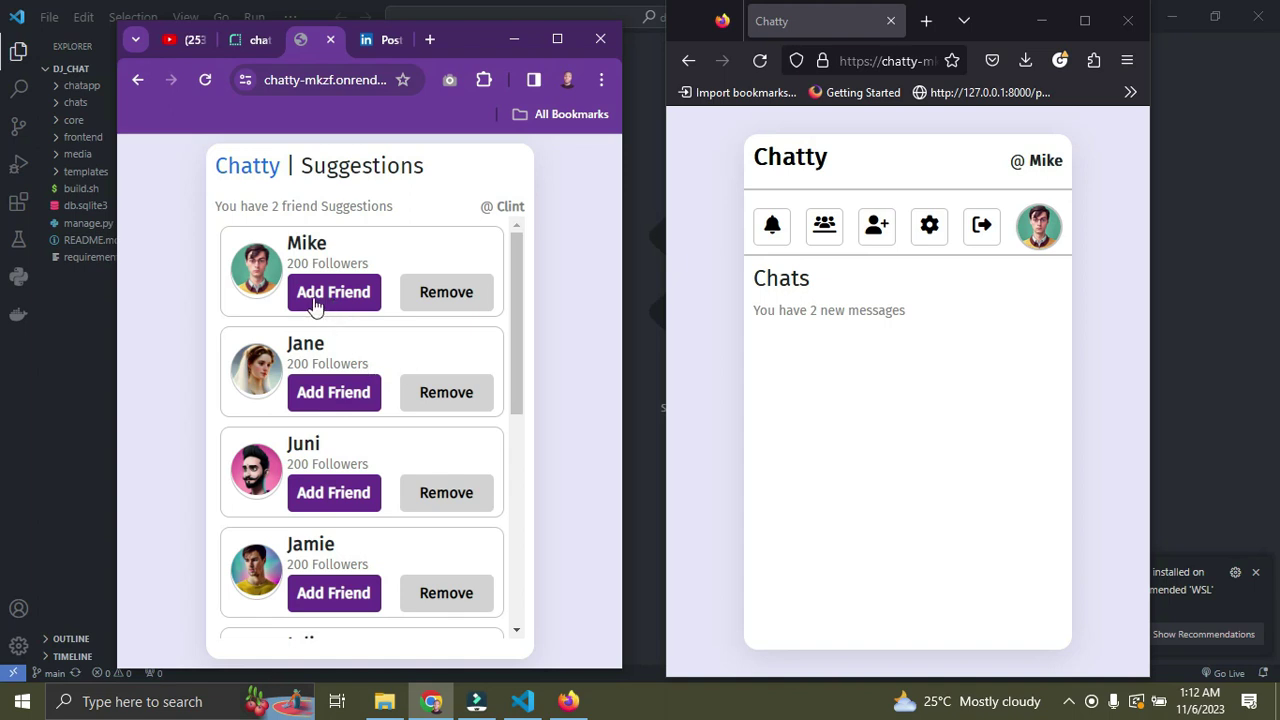
click(333, 294)
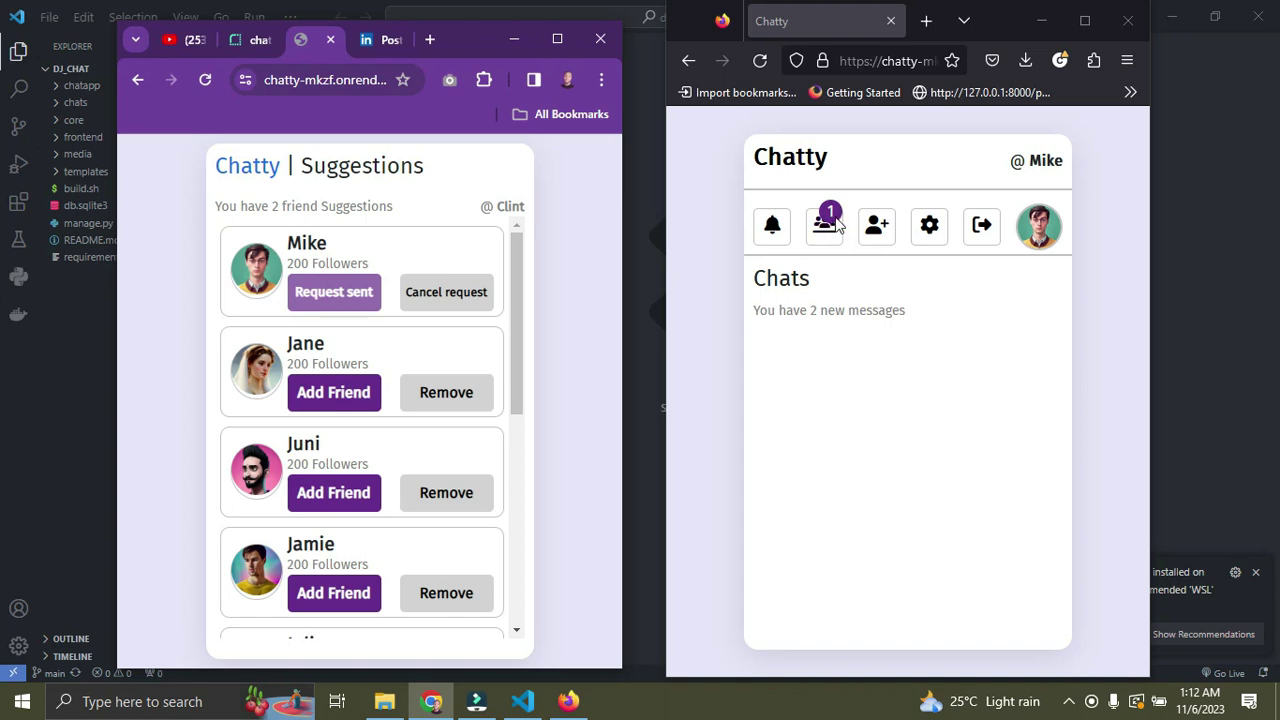
Open the second user's Friend Requests page and Confirm the pending request.
click(822, 227)
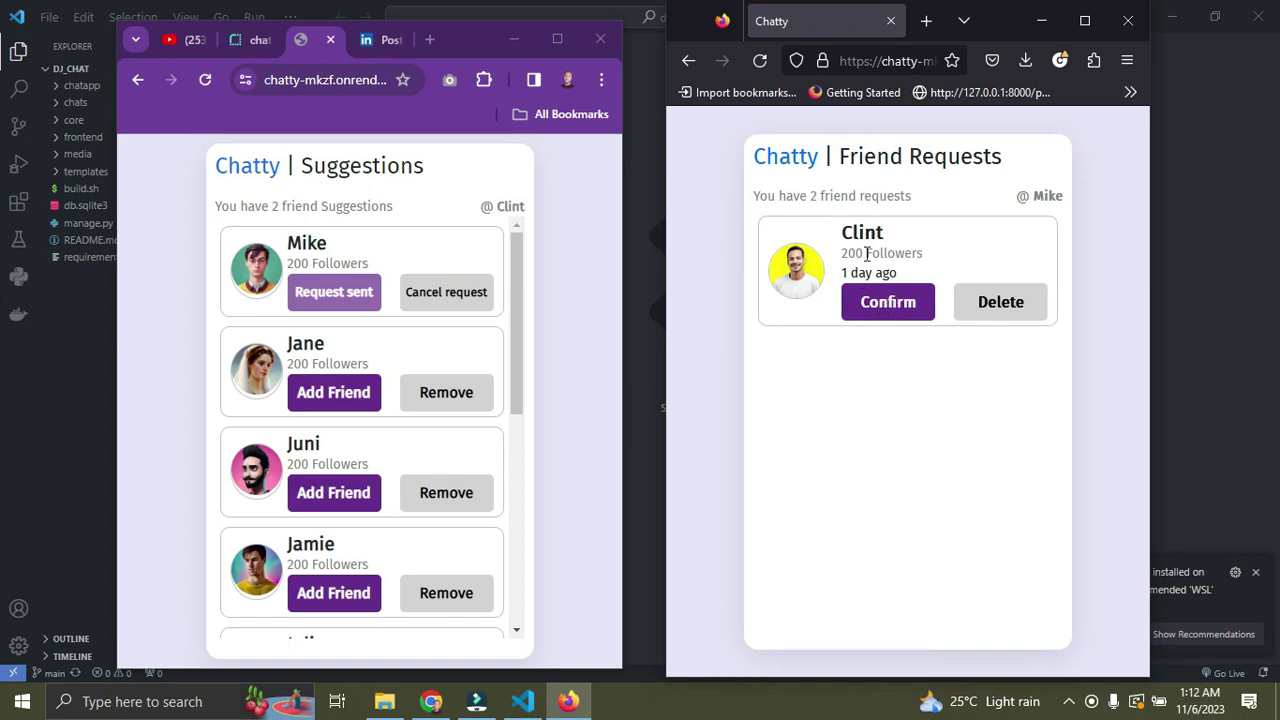
drag(885, 245, 841, 228)
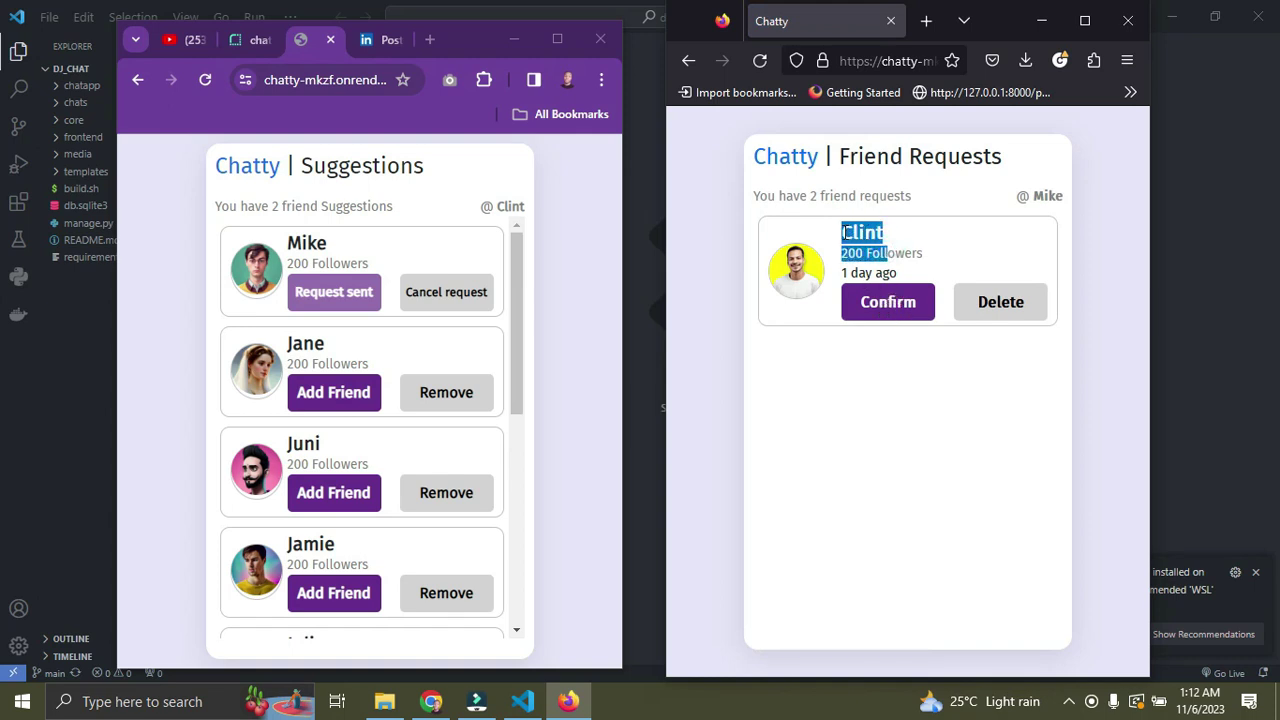
click(843, 232)
click(884, 300)
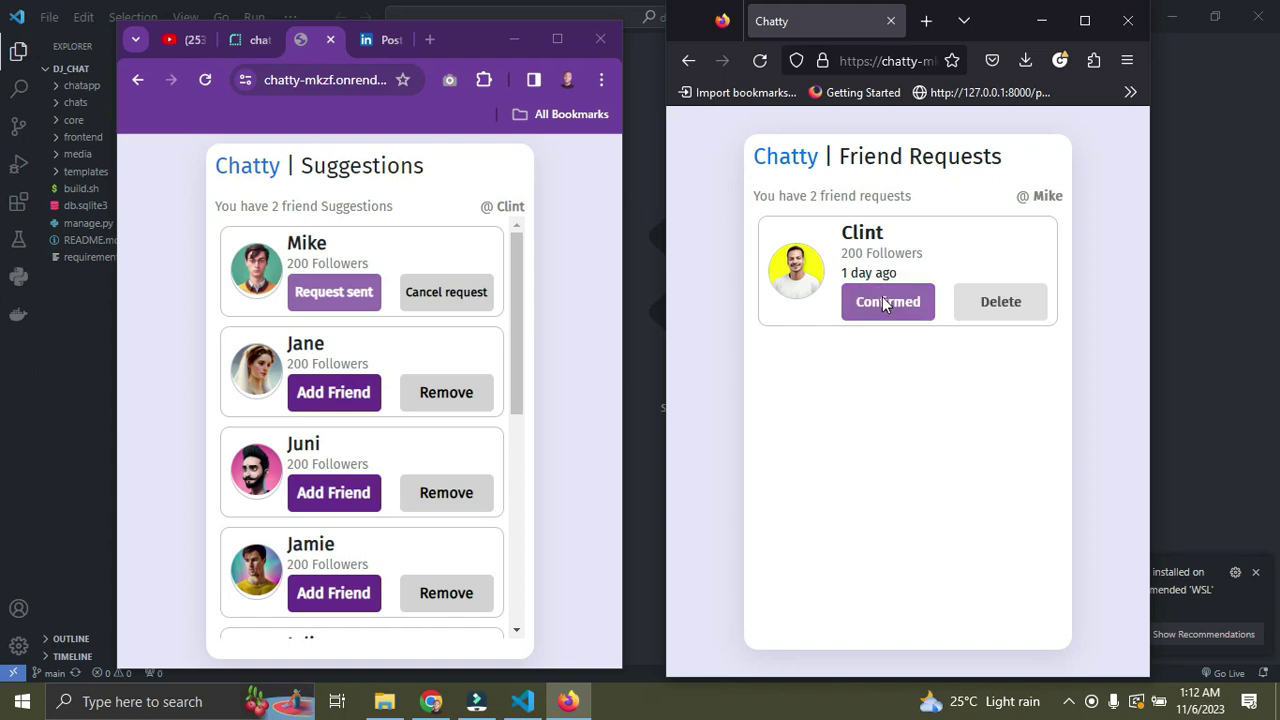
Return to the Chats overview and open the friends' conversation in both browsers.
click(787, 158)
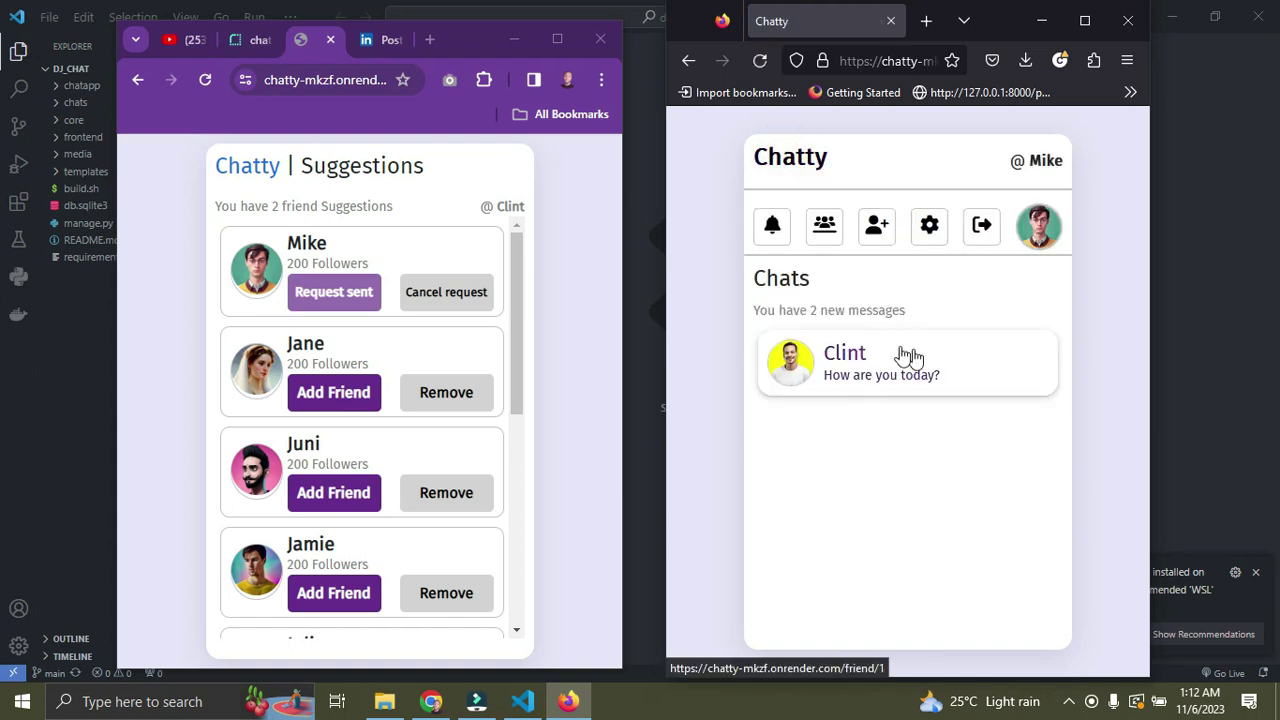
click(250, 172)
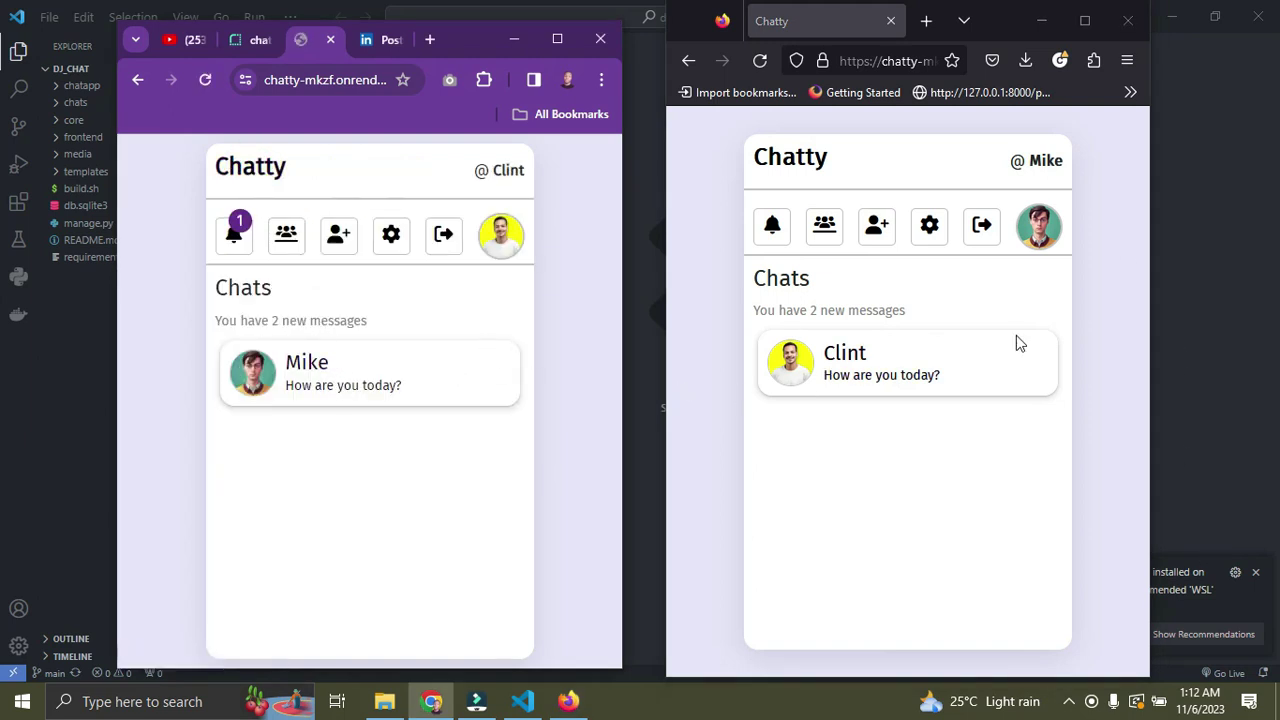
click(440, 368)
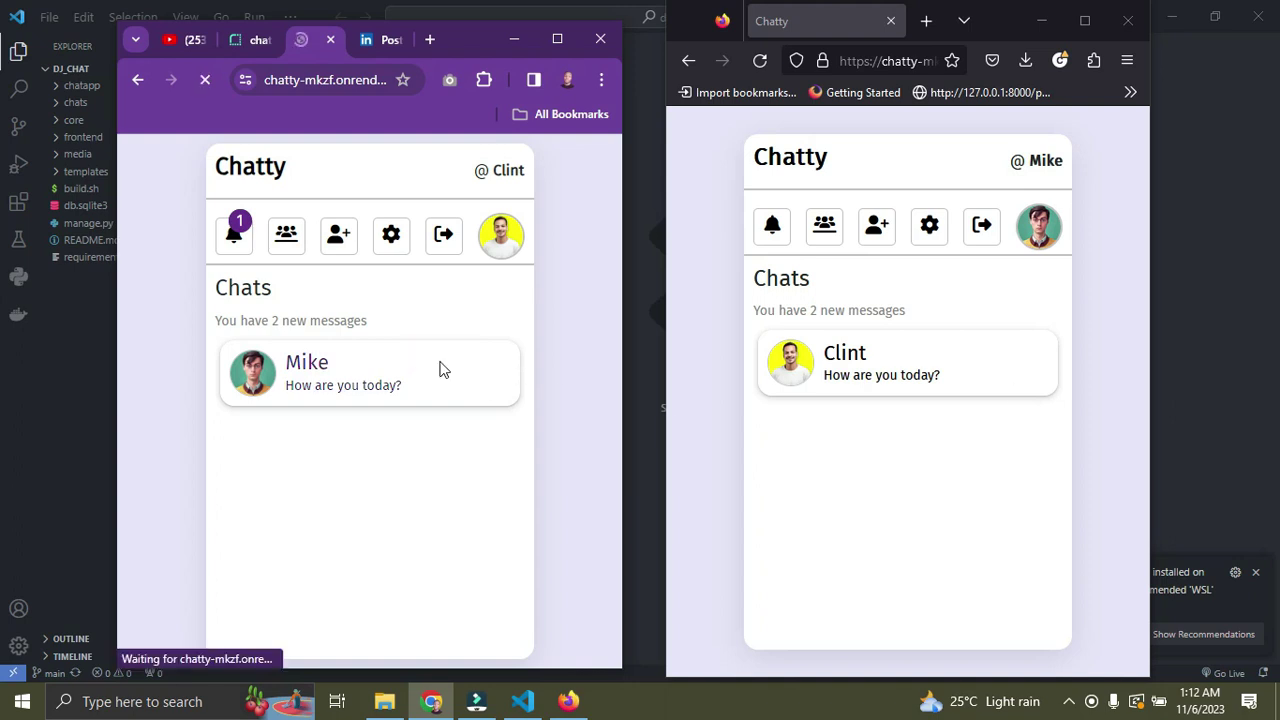
click(966, 370)
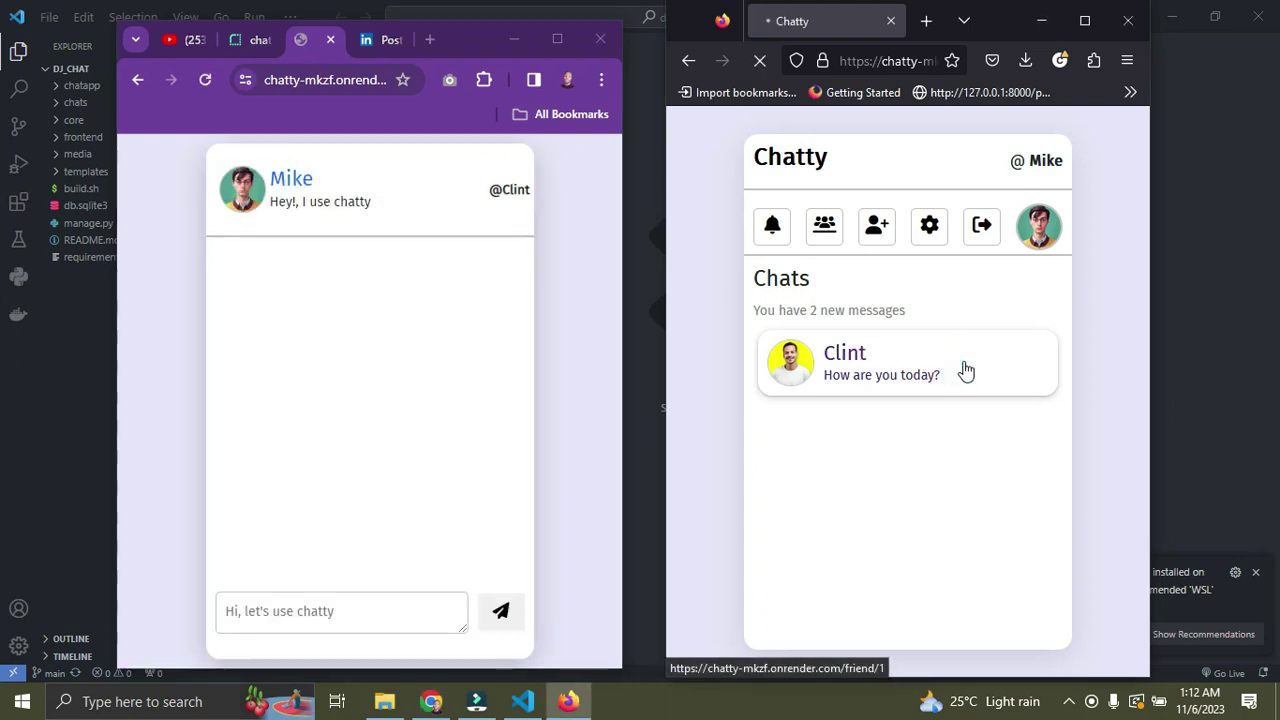
Send a short greeting to the friend from Chrome and begin a reply in Firefox.
click(410, 619)
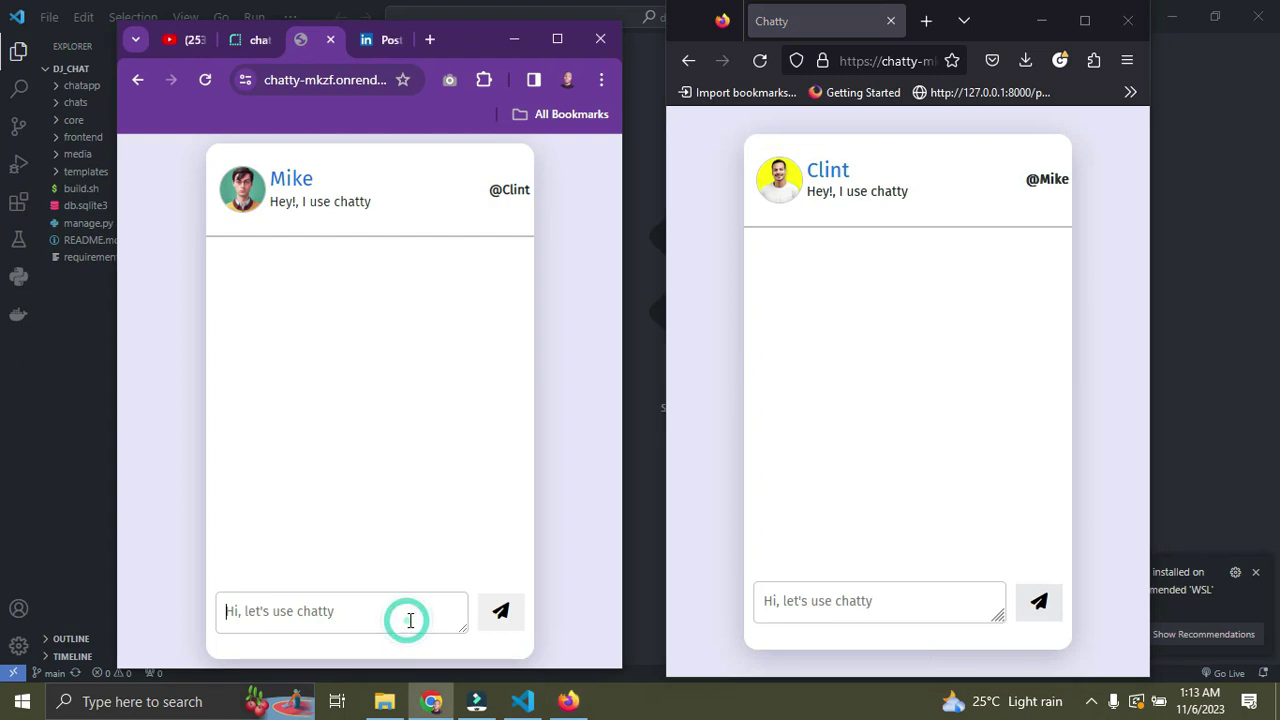
text(Hi Mike)
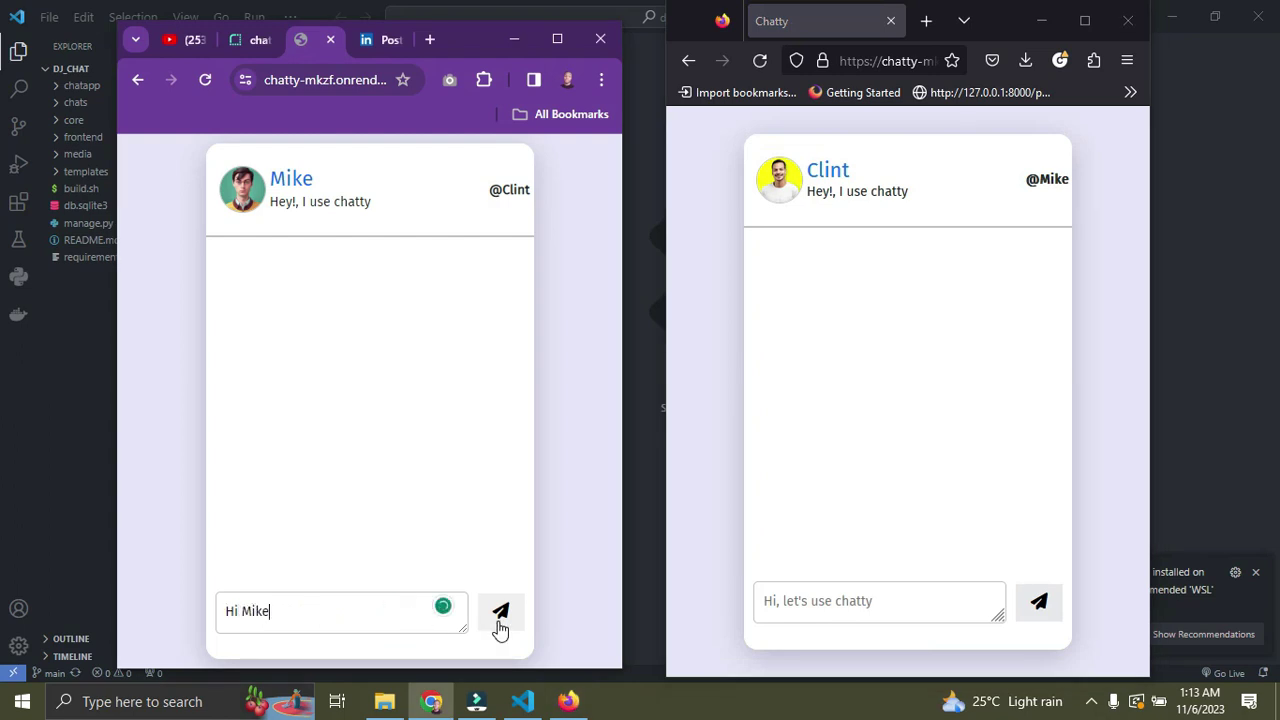
click(501, 620)
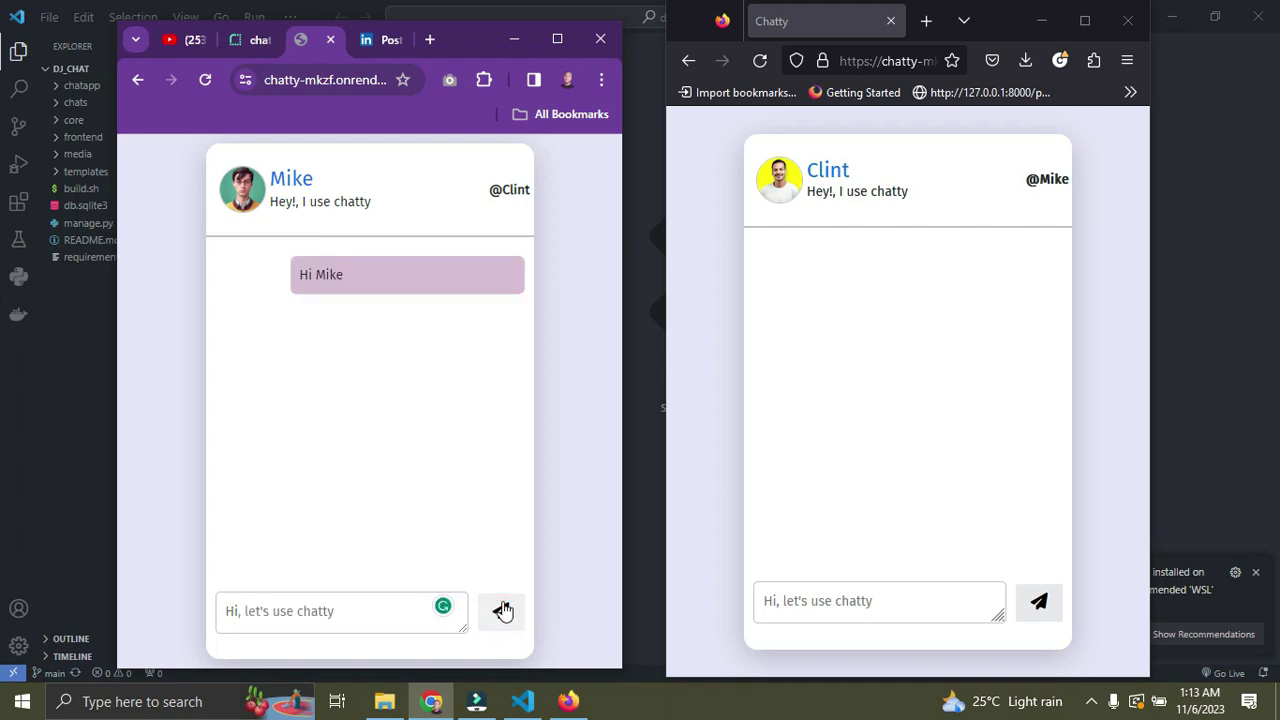
click(331, 277)
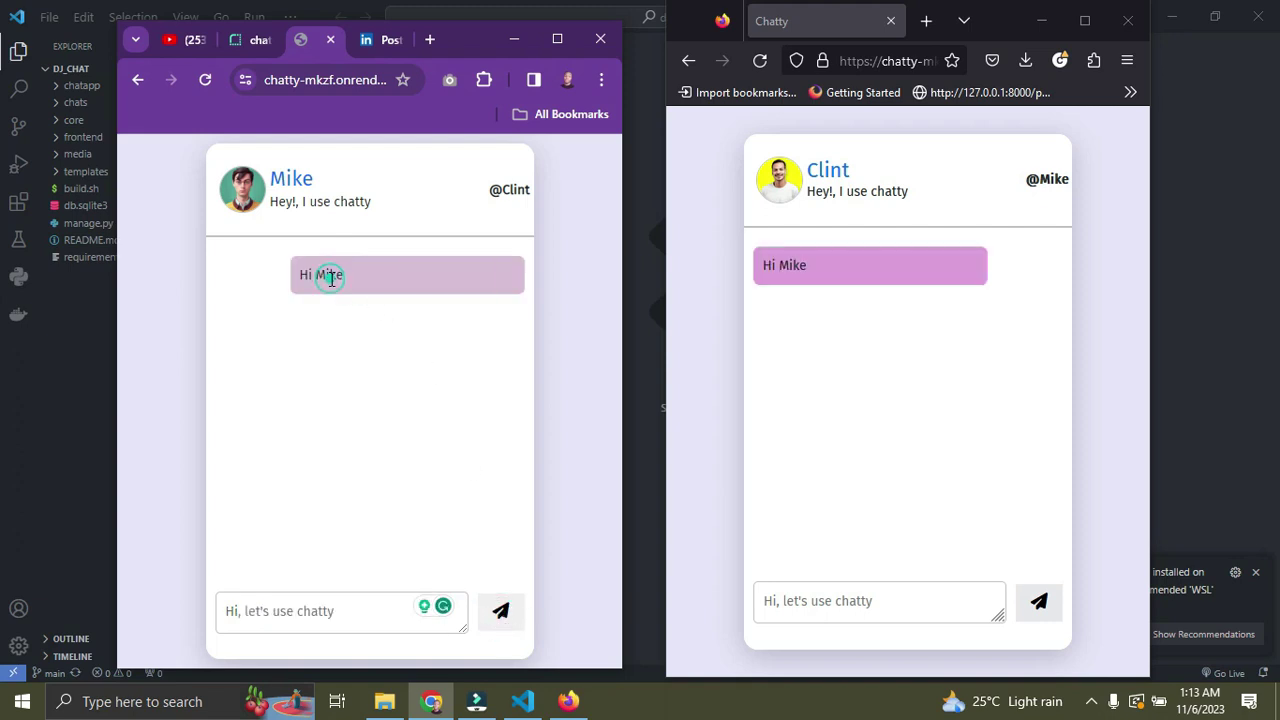
click(812, 268)
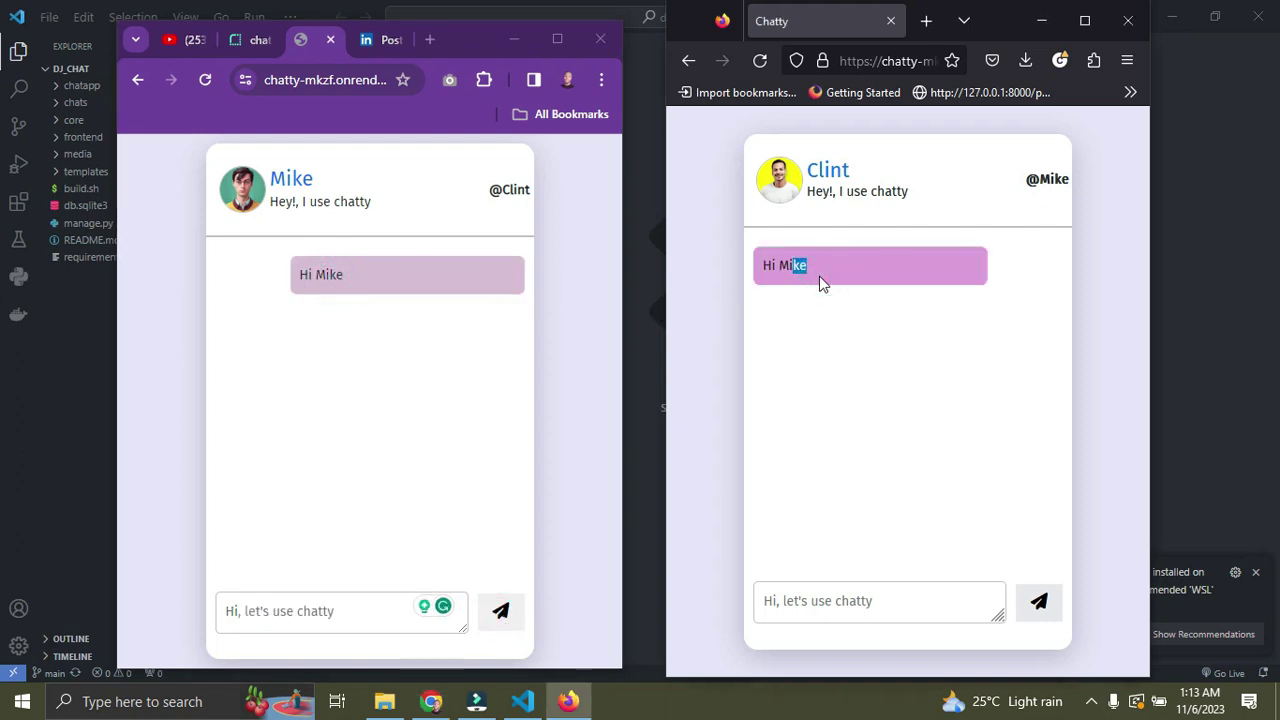
click(805, 605)
Send the Firefox reply asking the first user how they are.
text(Clint, how are you)
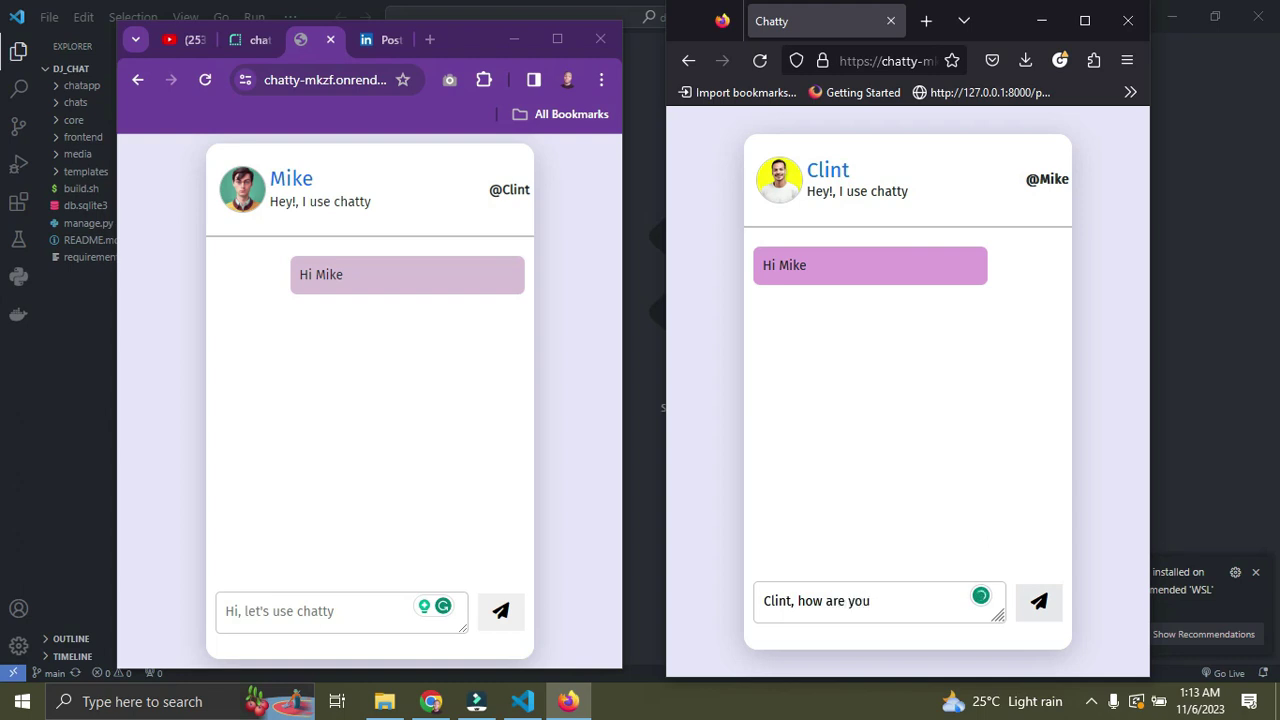
click(1040, 603)
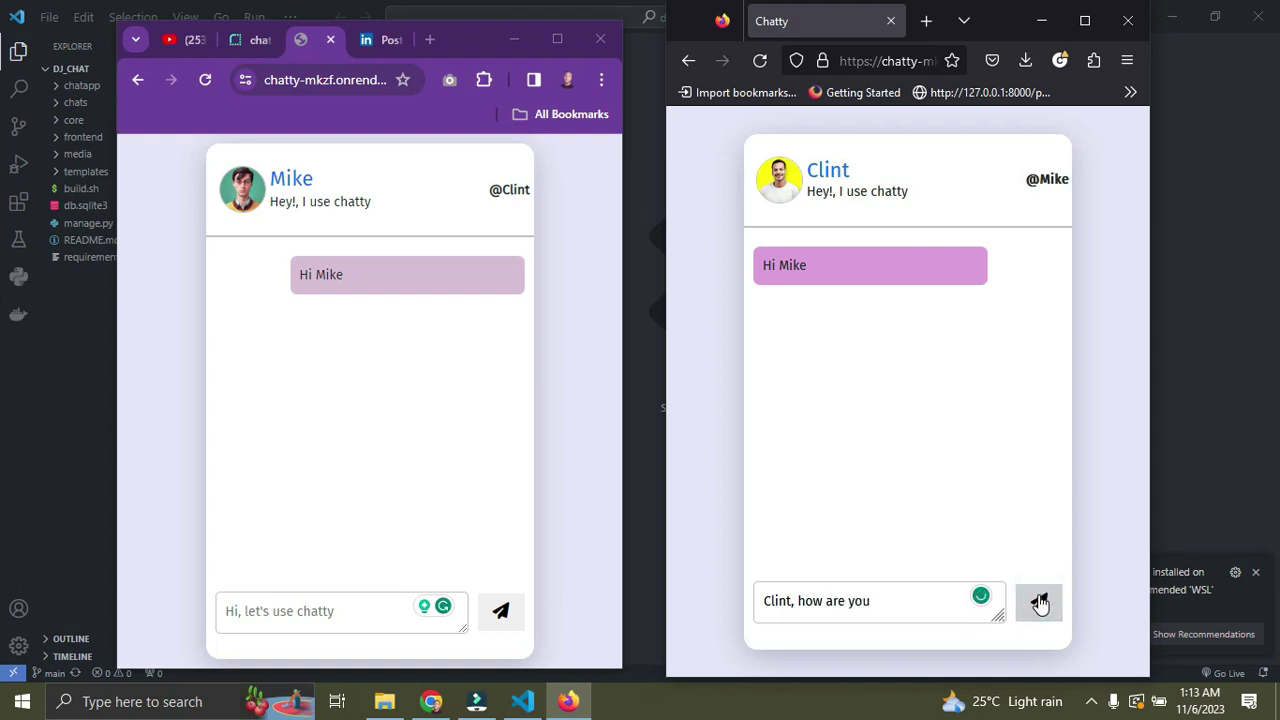
click(428, 343)
click(402, 379)
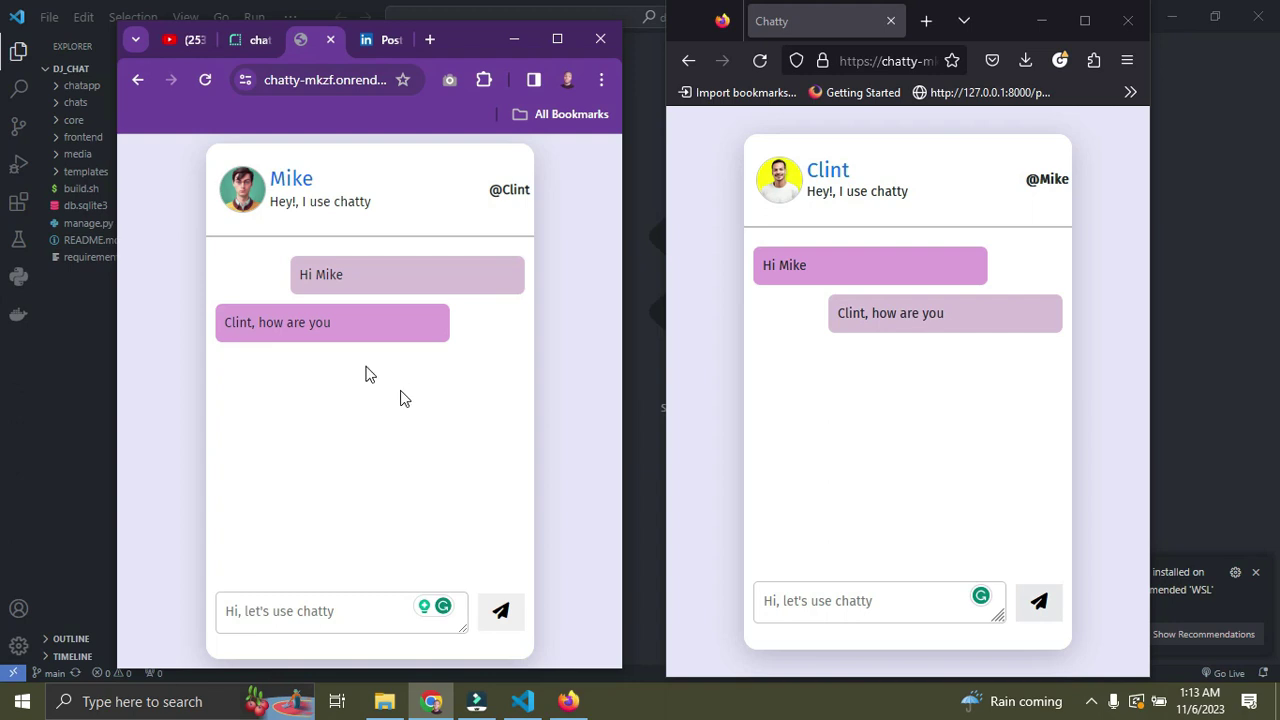
Answer from Chrome with 'I am fine' and check it appears in both windows.
click(505, 192)
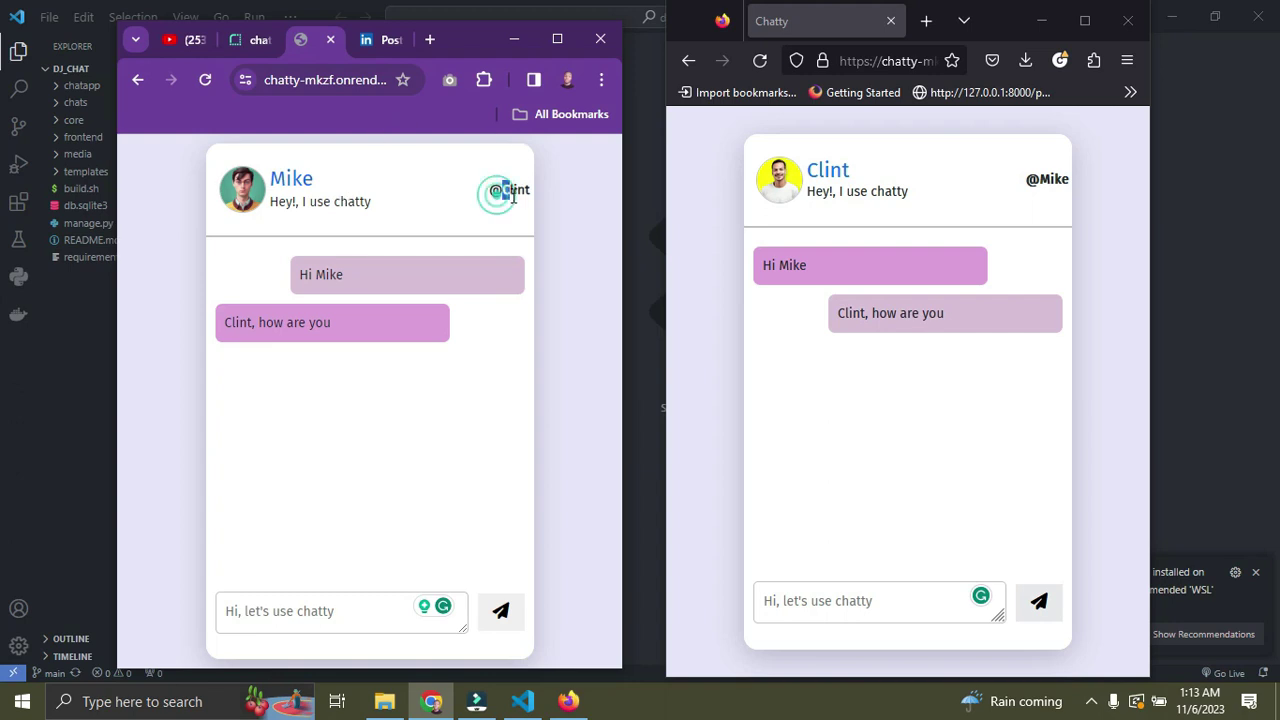
click(354, 614)
text(I am )
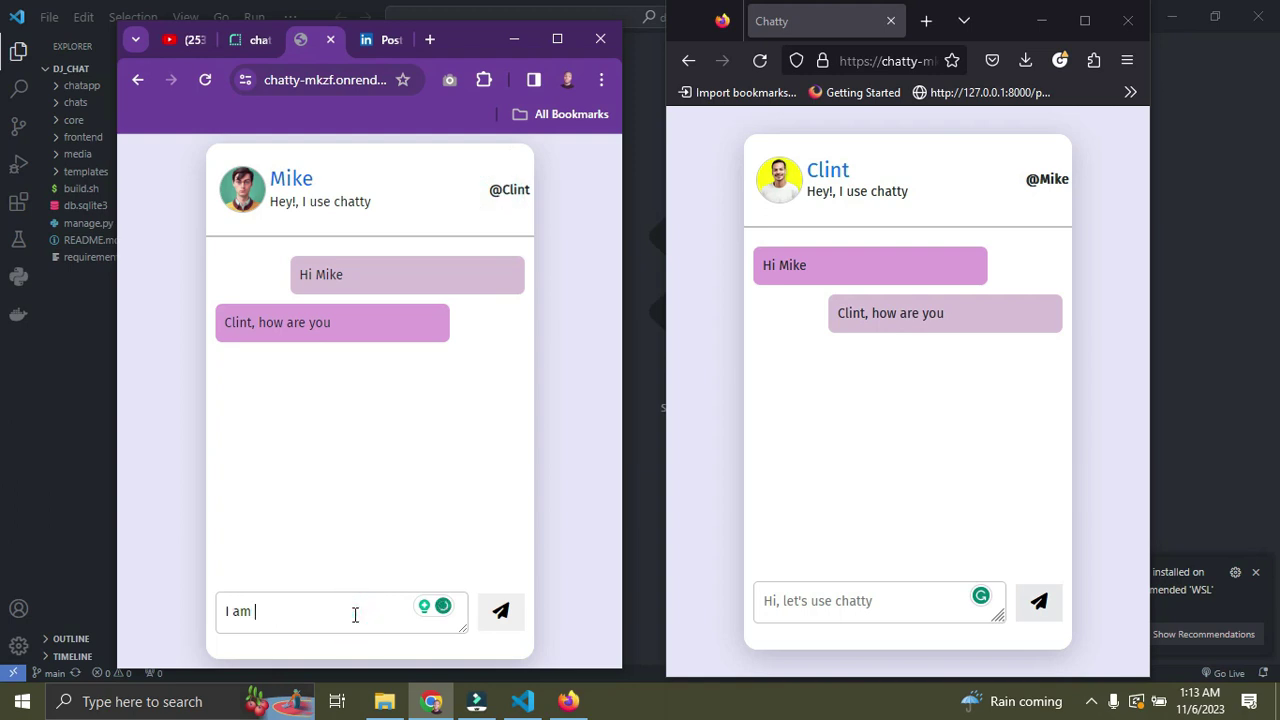
text(fine, Mike)
click(502, 610)
click(834, 358)
click(875, 368)
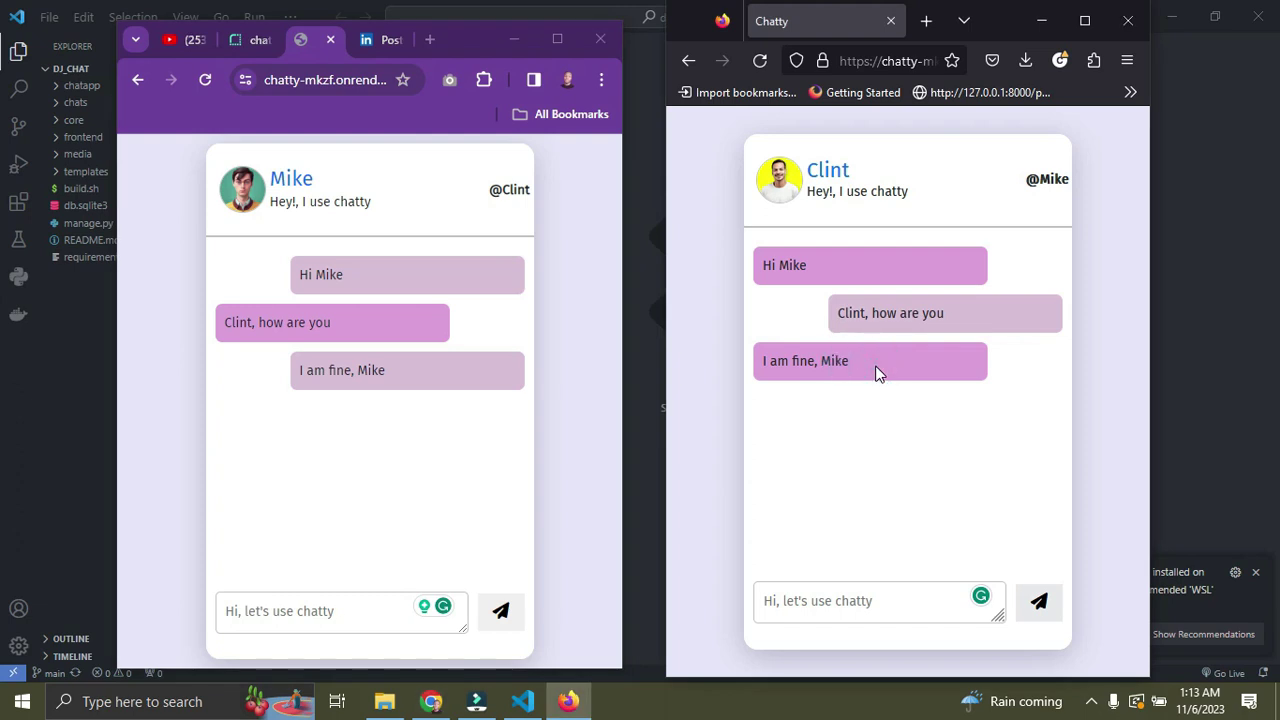
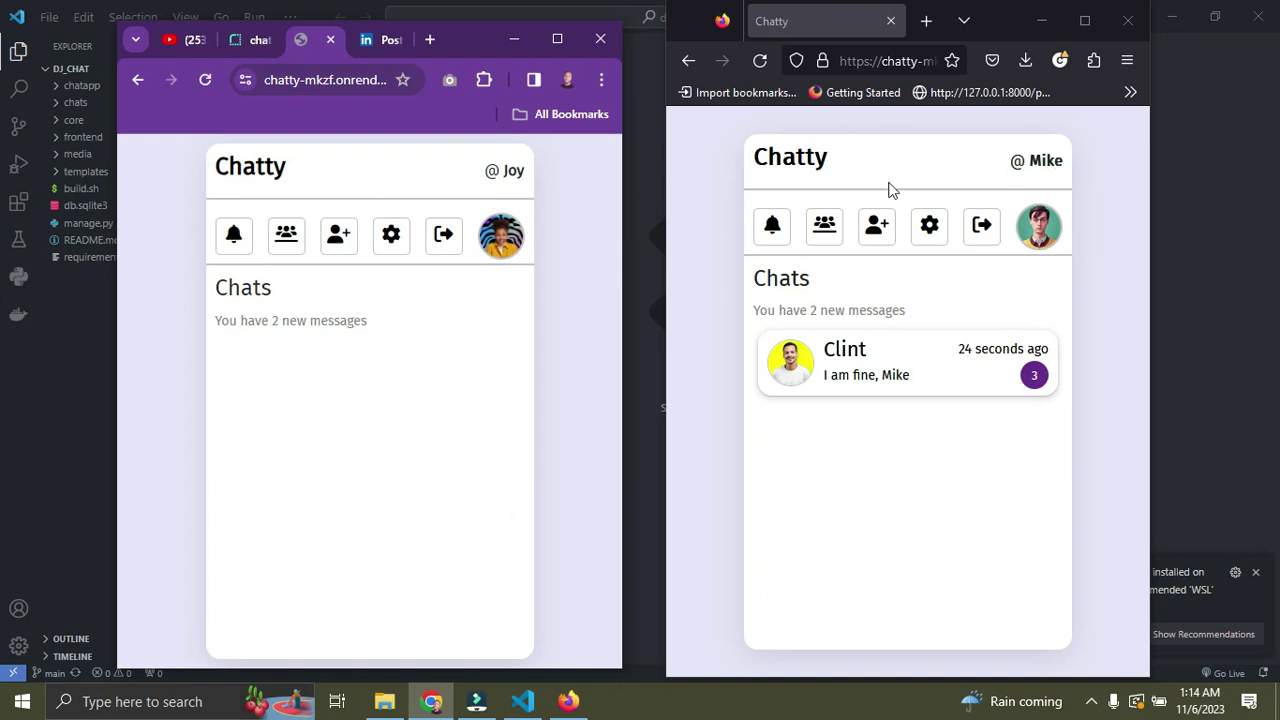
Send a friend request to the other demo account from the Suggestions list in Firefox.
click(879, 230)
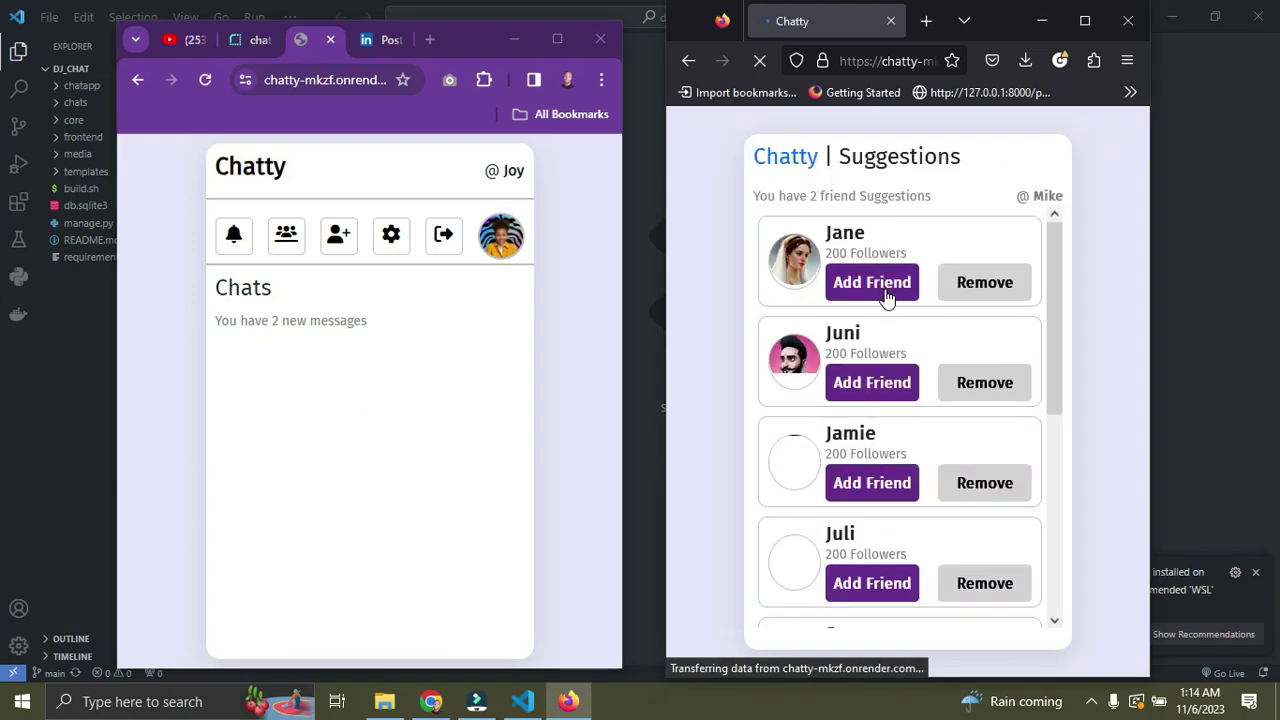
scroll(884, 352, down, 3)
scroll(880, 356, down, 2)
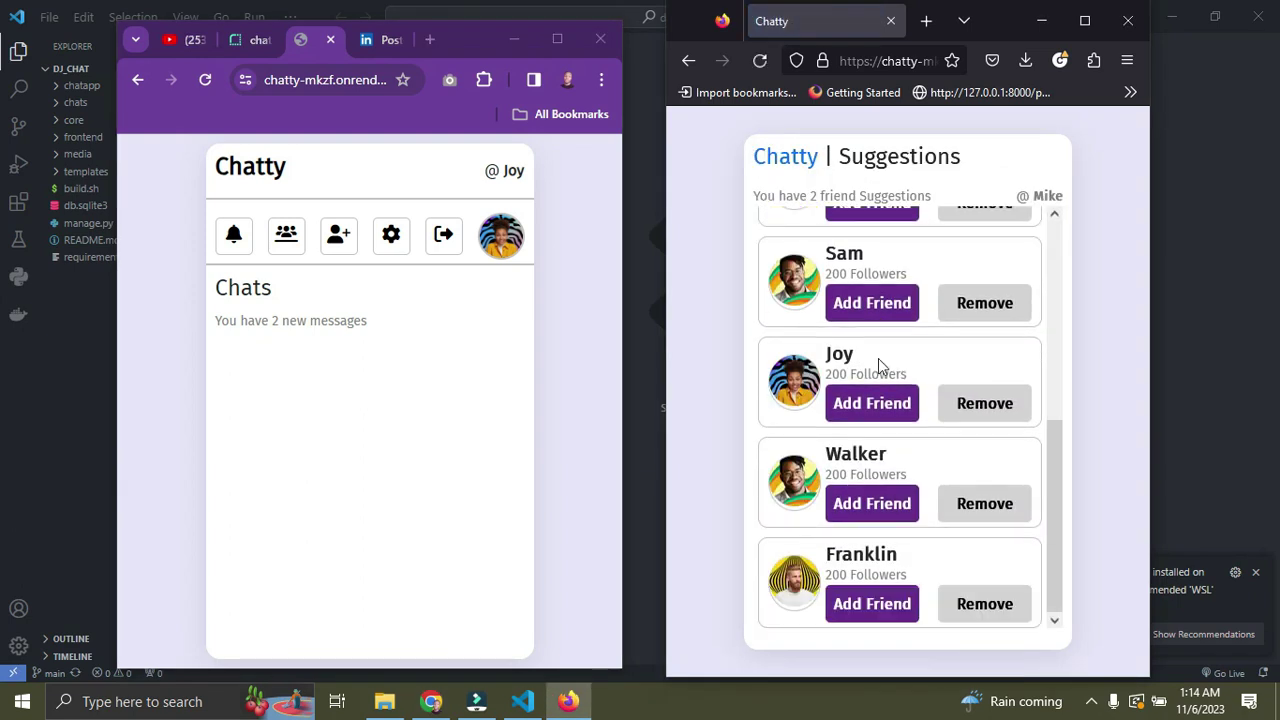
click(872, 410)
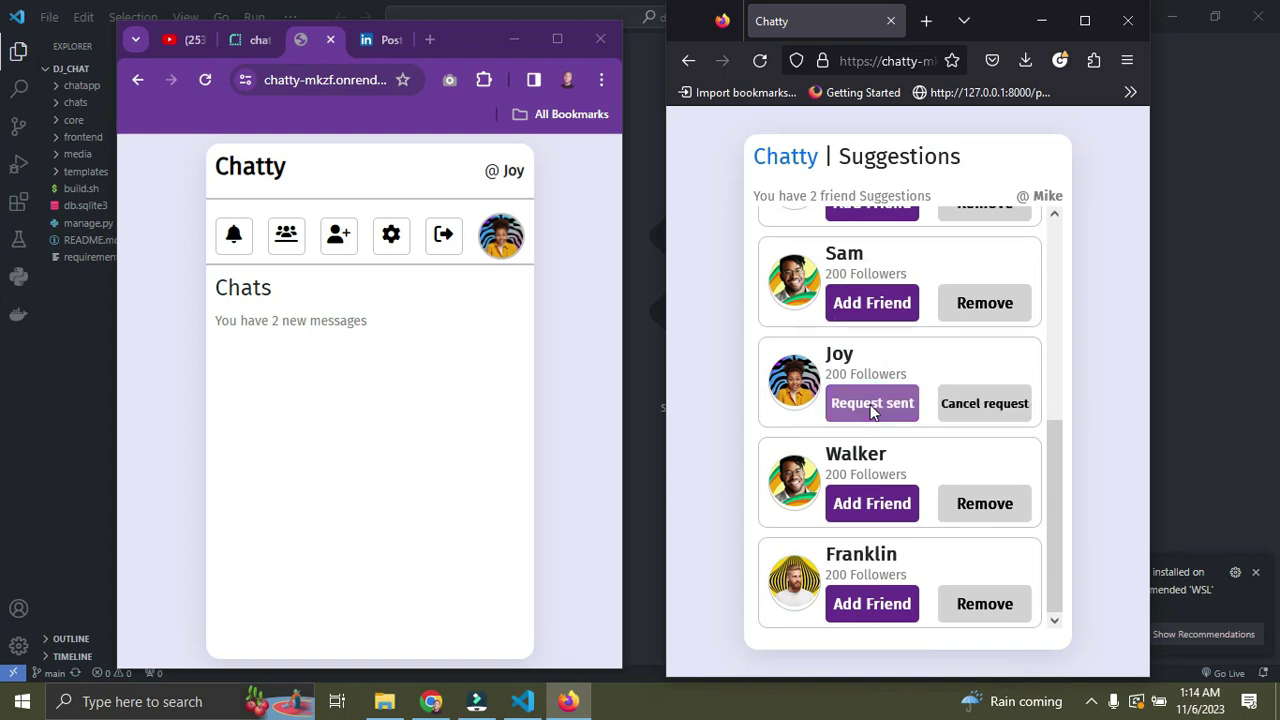
scroll(860, 405, up, 6)
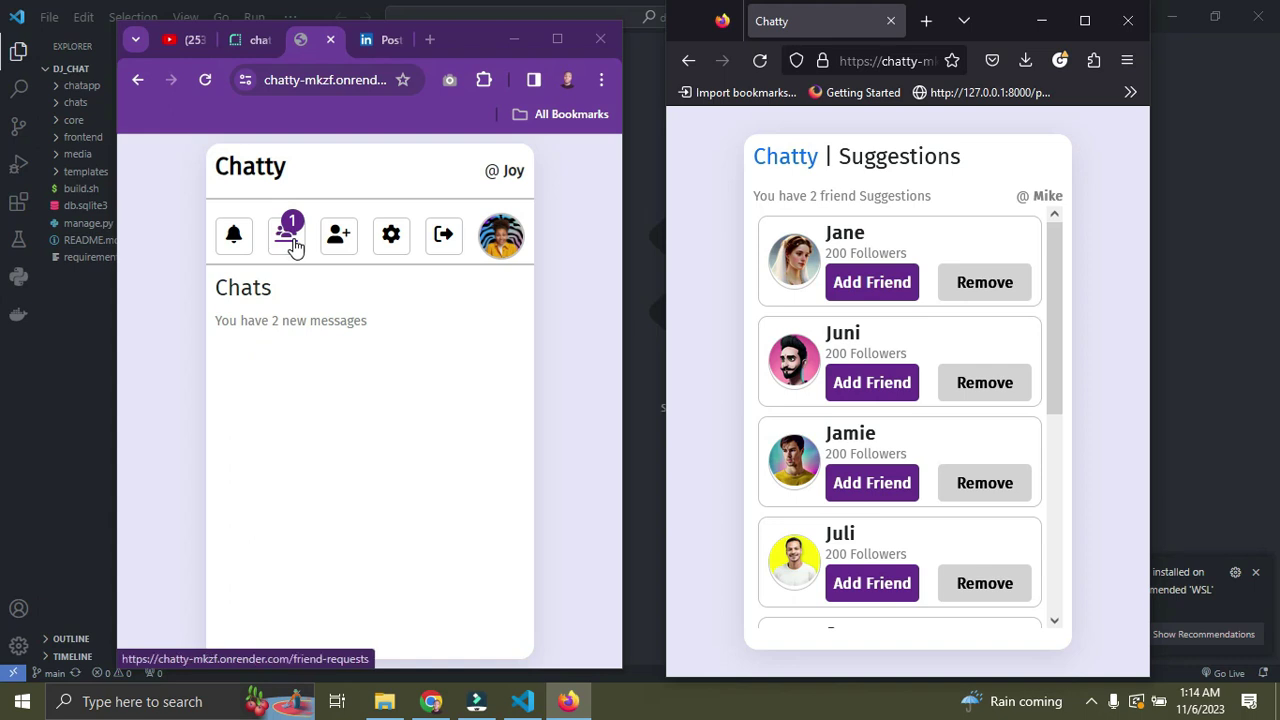
Confirm the pending friend request in Chrome and return both accounts to their chat lists.
click(290, 240)
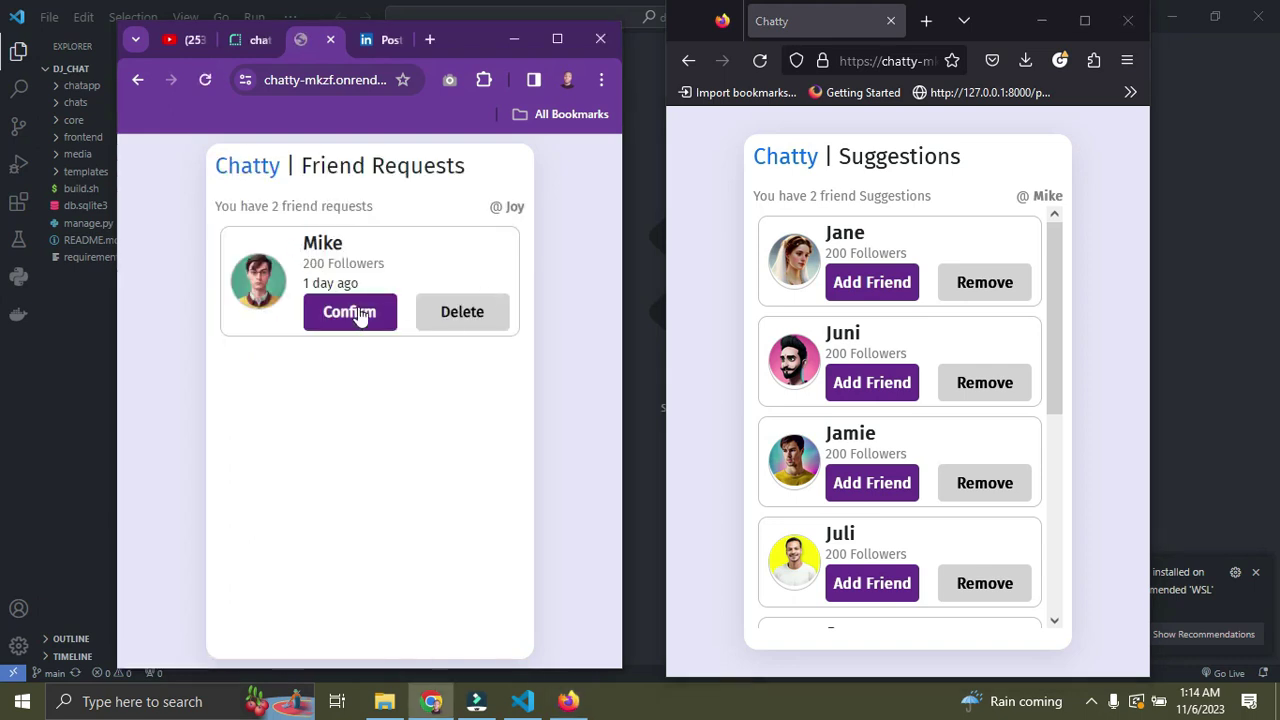
click(358, 312)
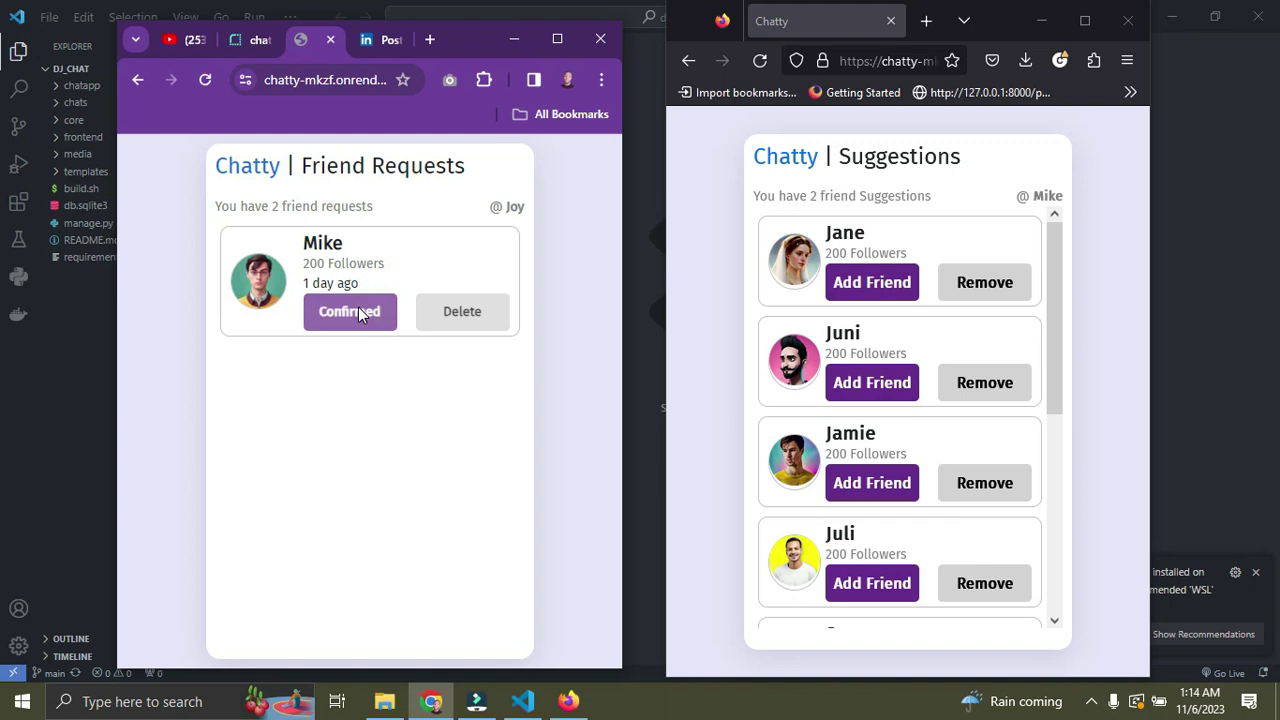
click(262, 175)
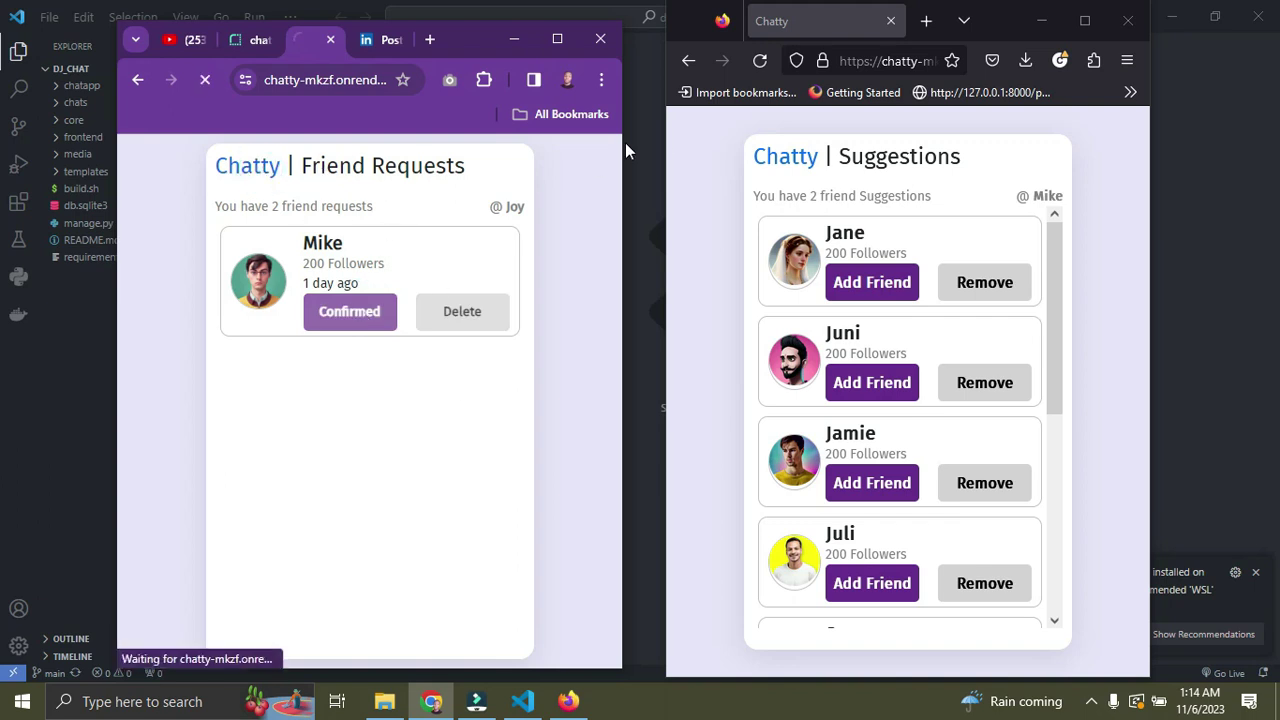
click(790, 162)
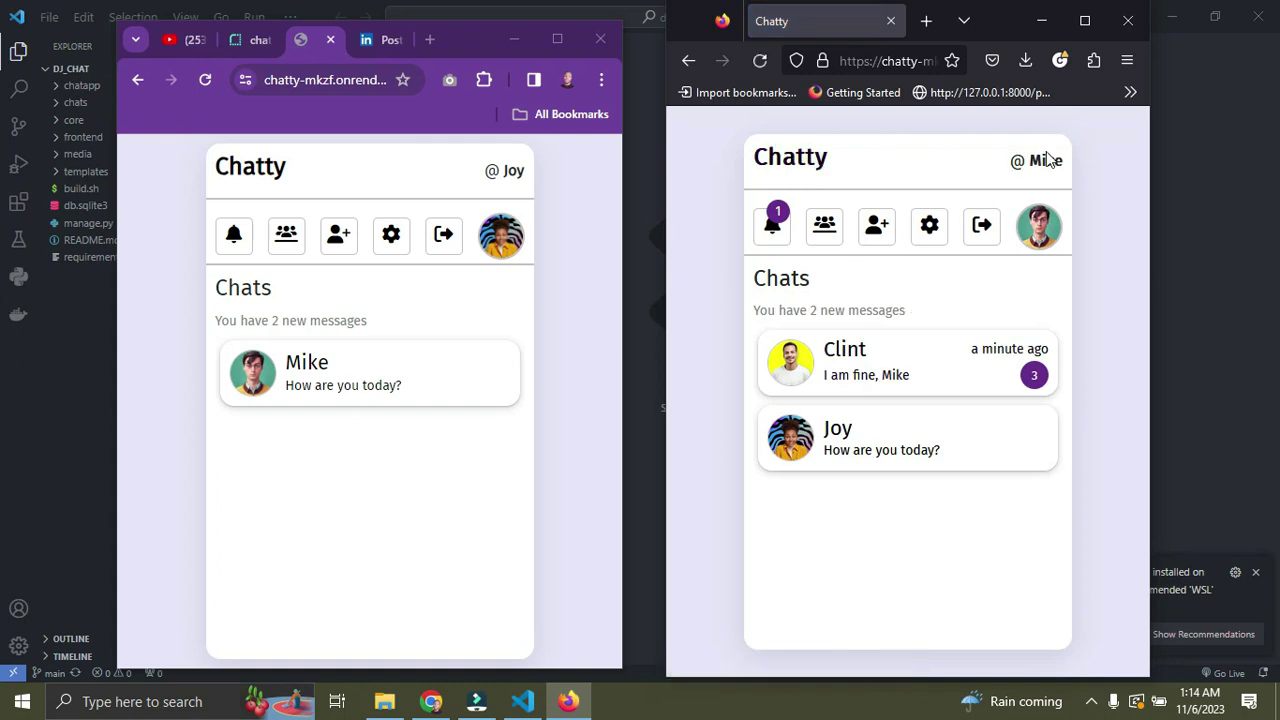
Open the new friend's conversation in both browsers and send 'Hi' from Chrome.
click(886, 451)
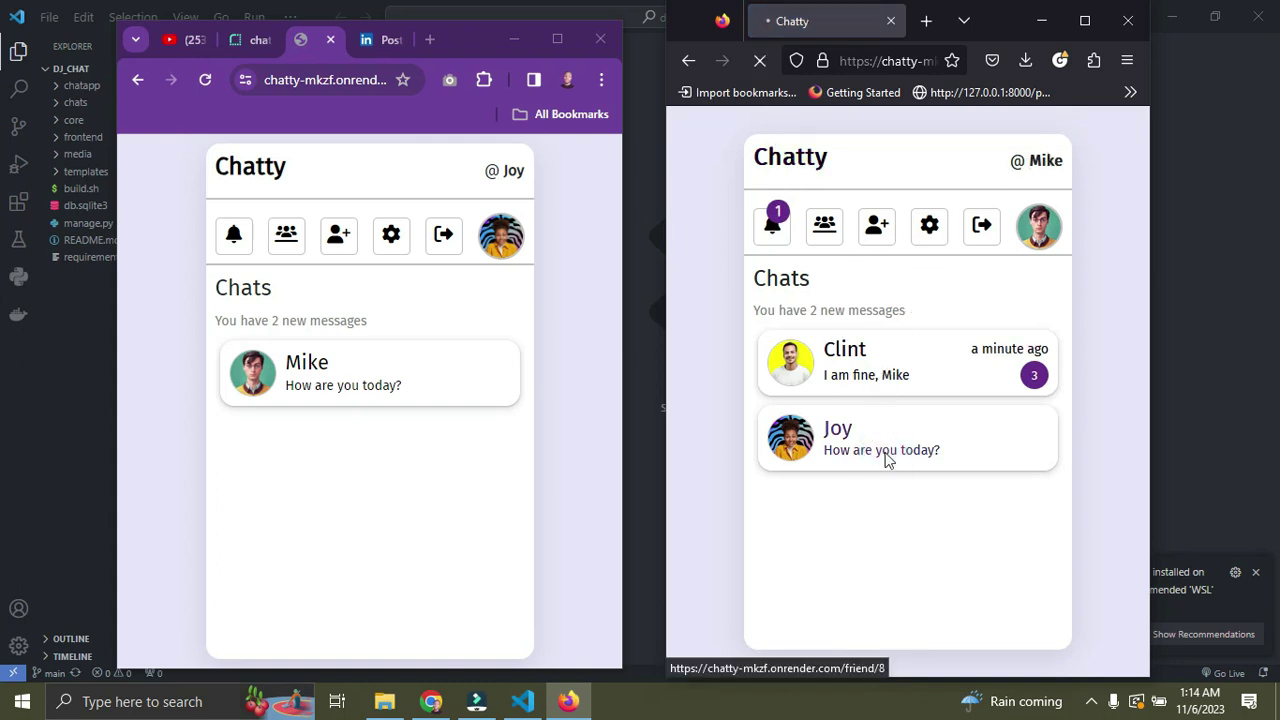
click(430, 380)
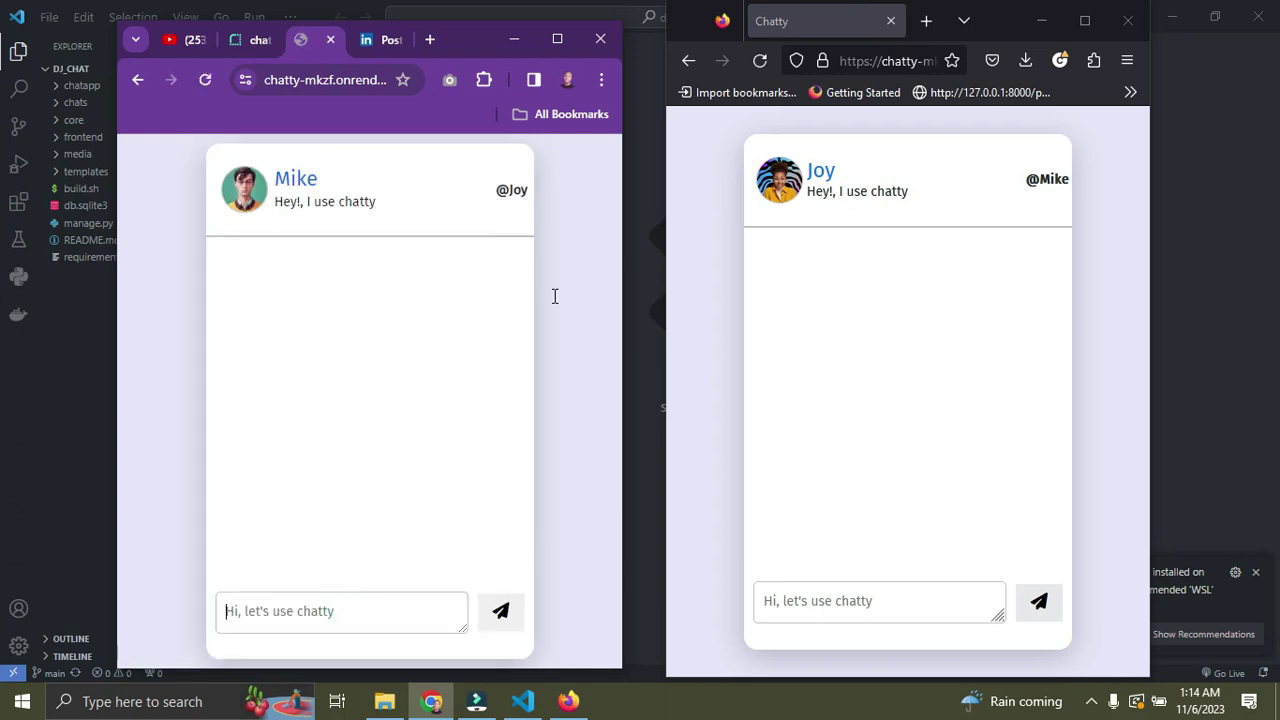
text(Hi)
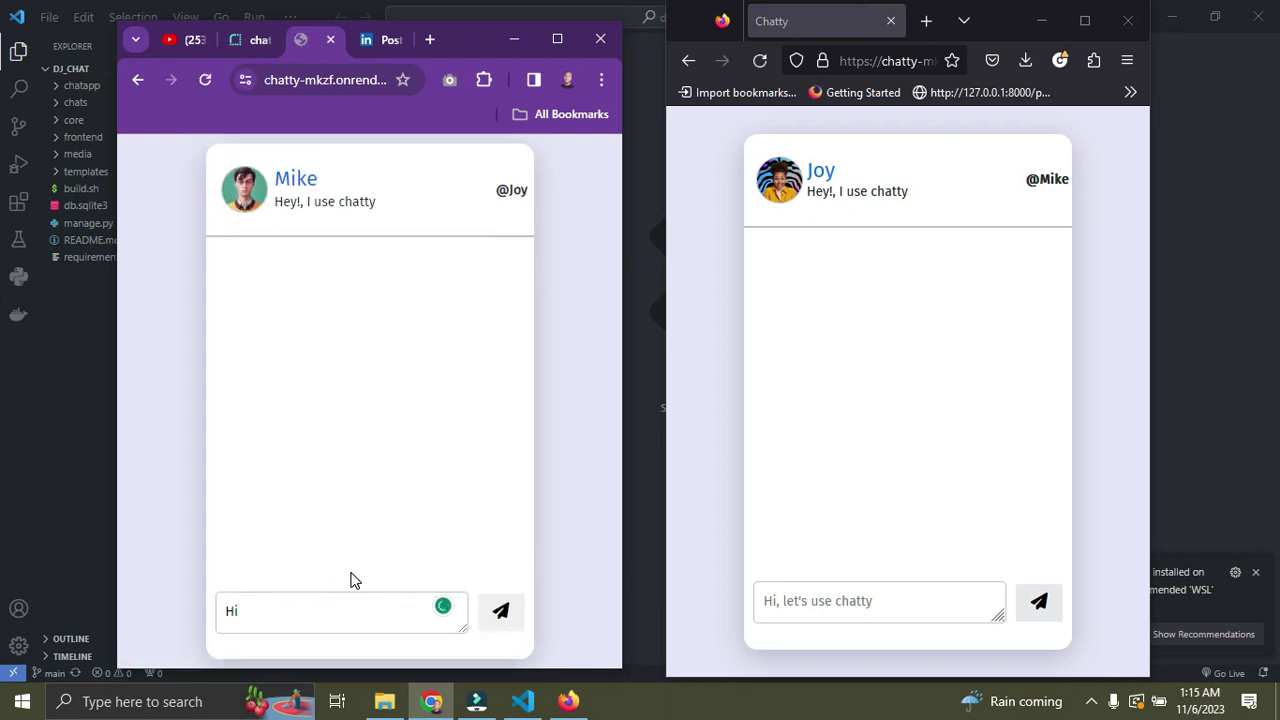
click(500, 610)
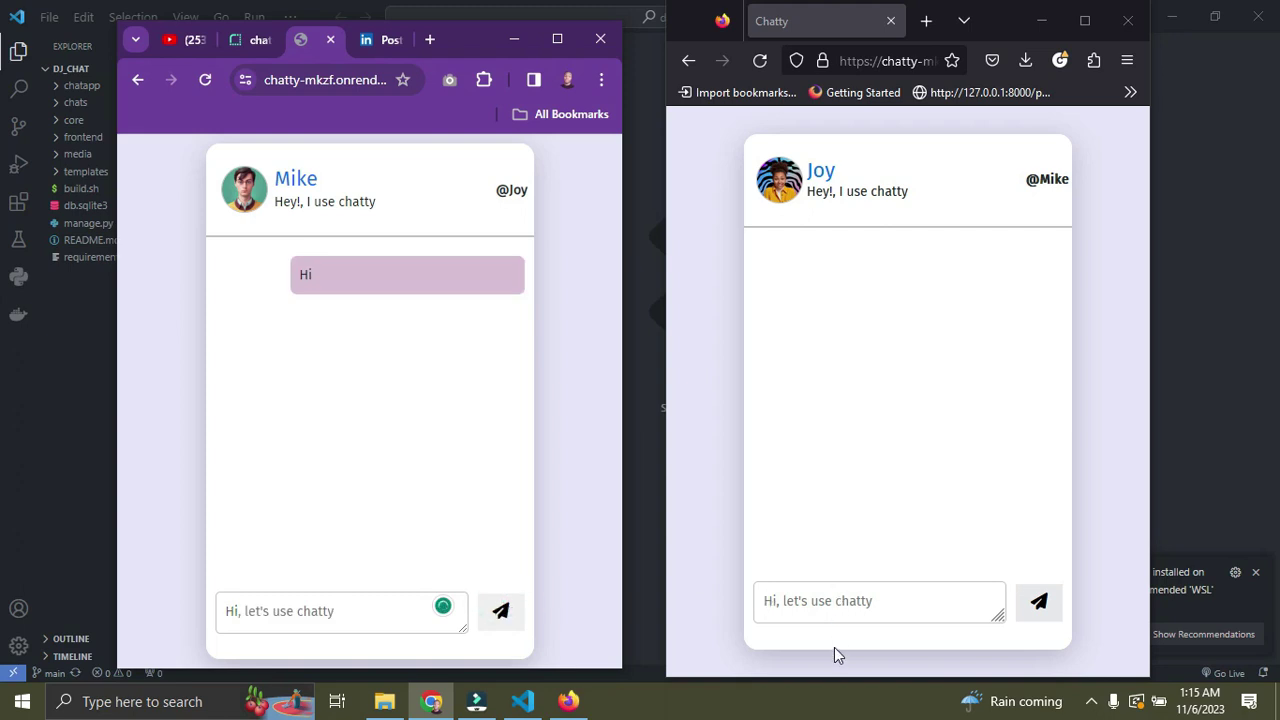
Reply with the 'how are you' message from Firefox, then bring Chrome back to Chats.
click(849, 597)
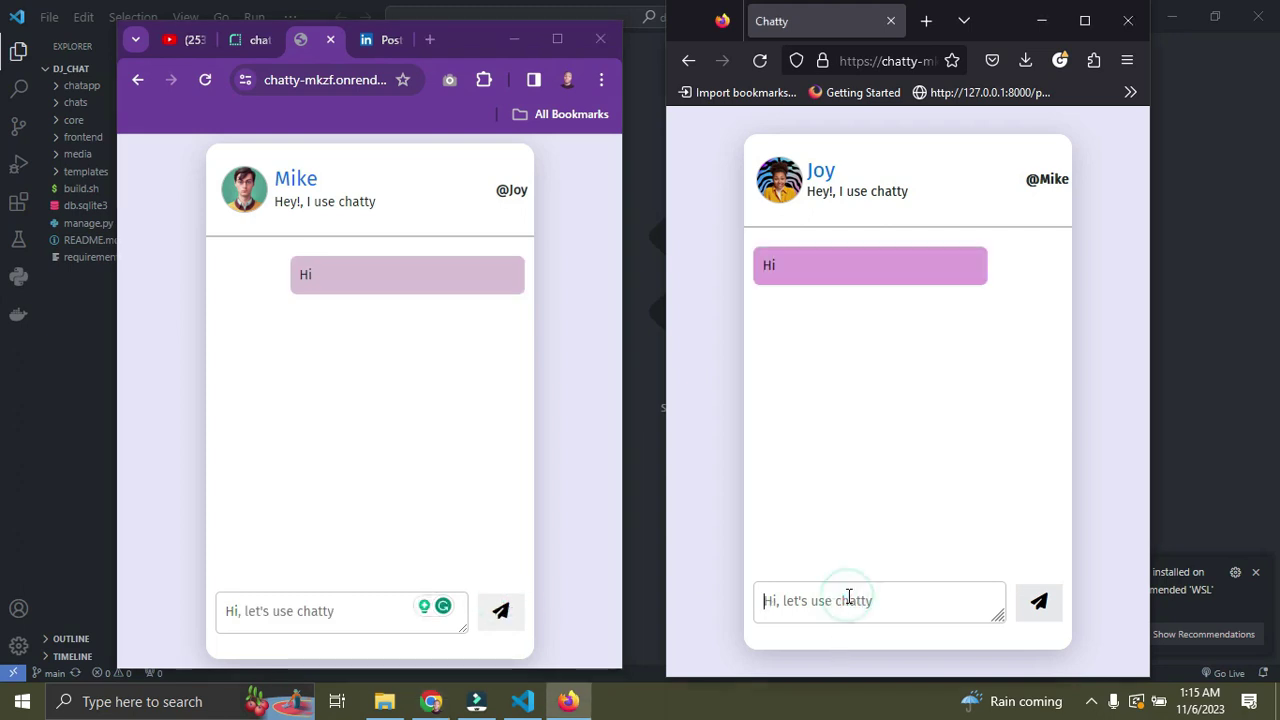
text(Joy)
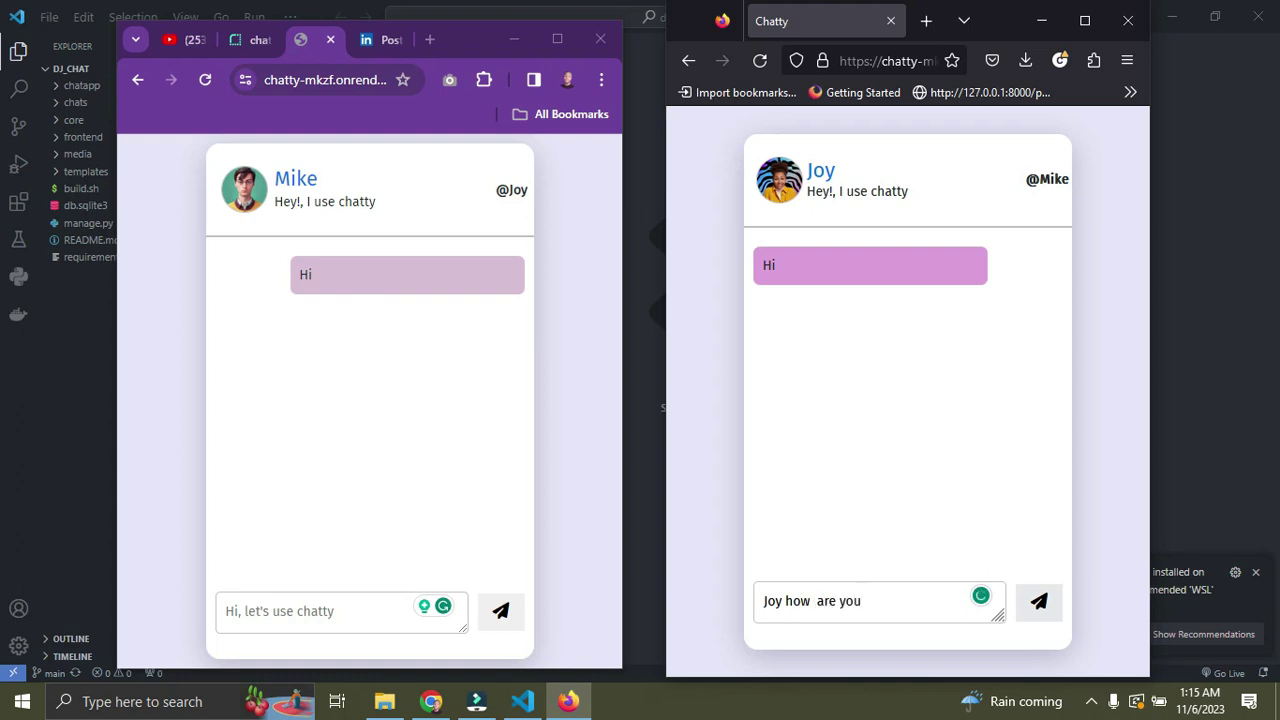
text(how  are you)
click(1039, 603)
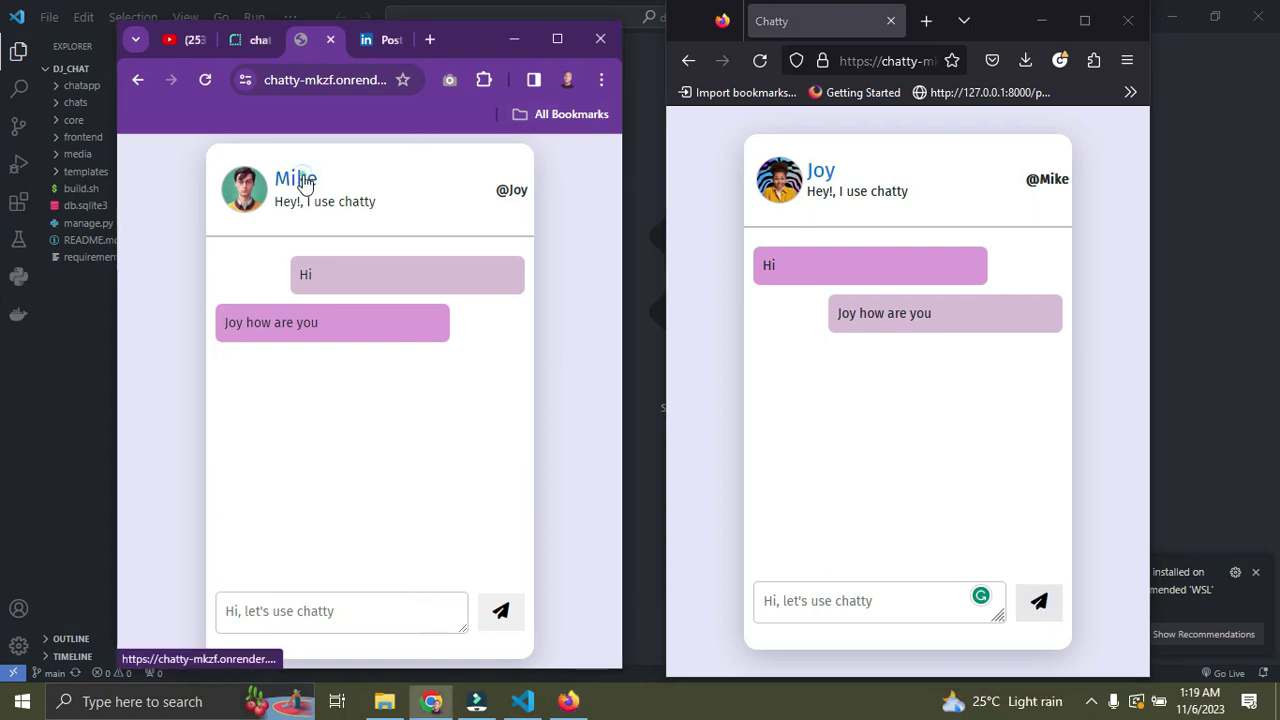
click(305, 182)
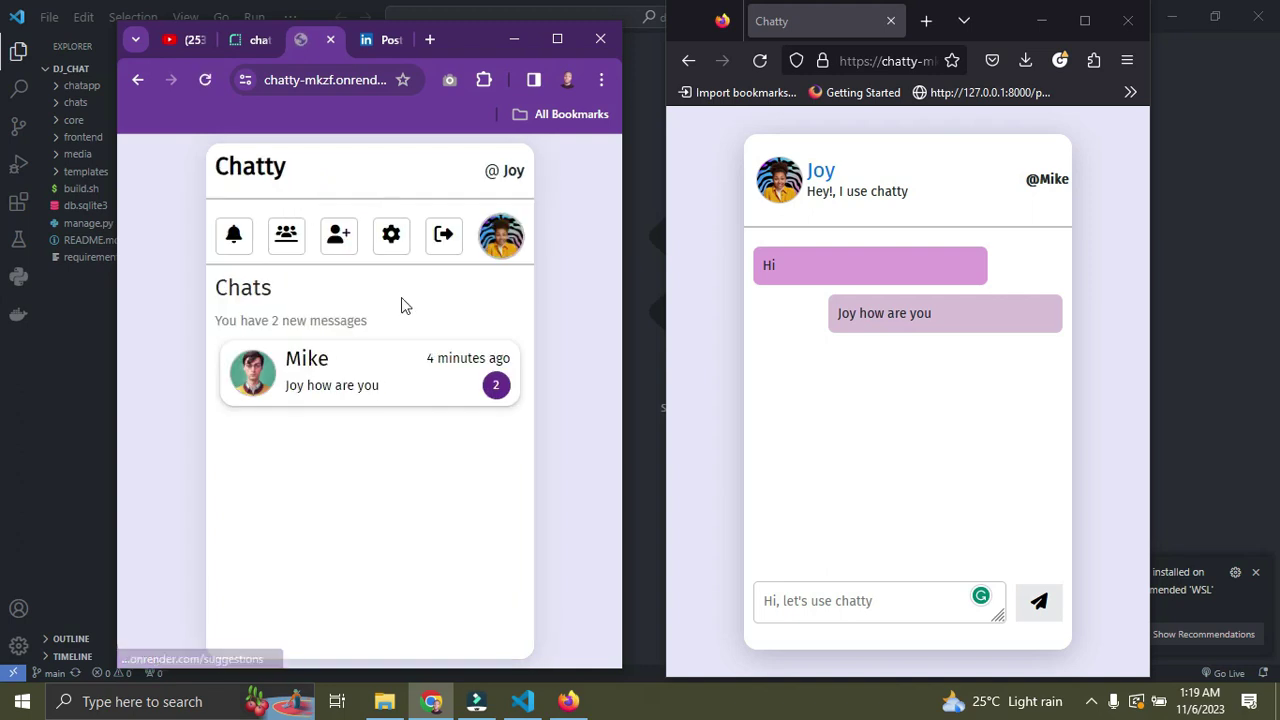
Read the friend-acceptance notification in Firefox and open the two-message chat in Chrome.
click(822, 172)
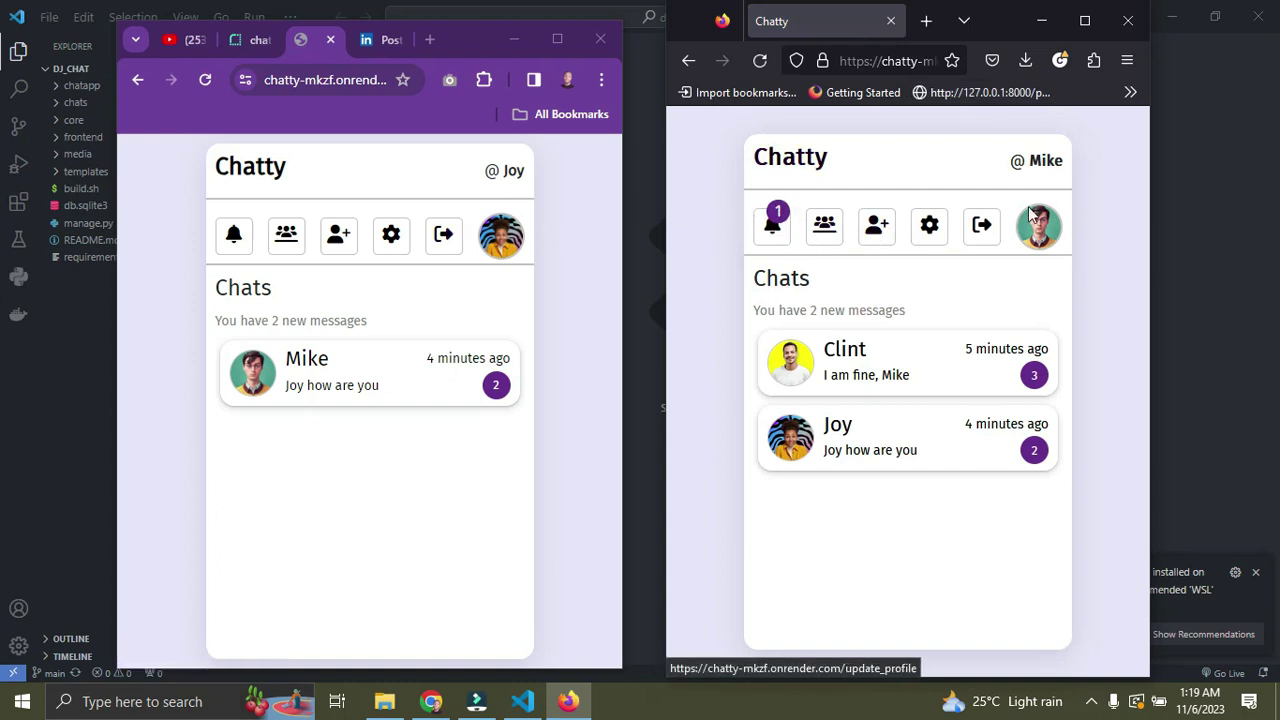
click(777, 240)
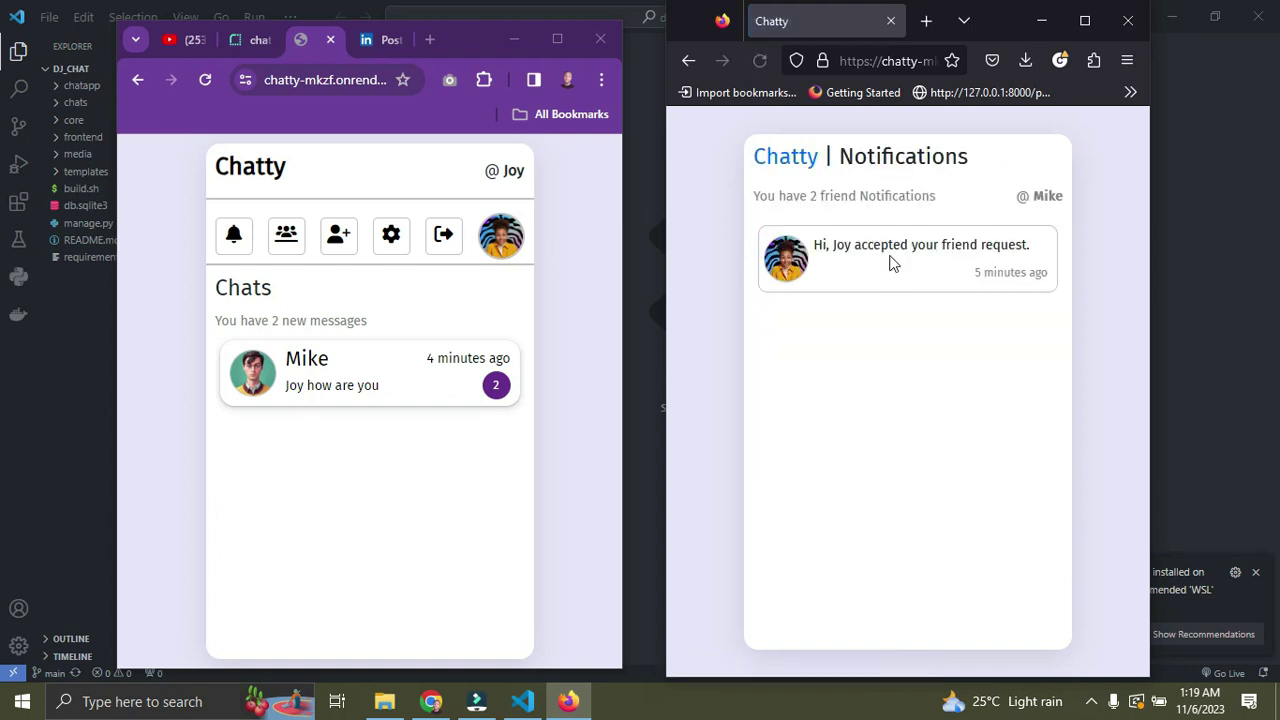
drag(851, 245, 1009, 251)
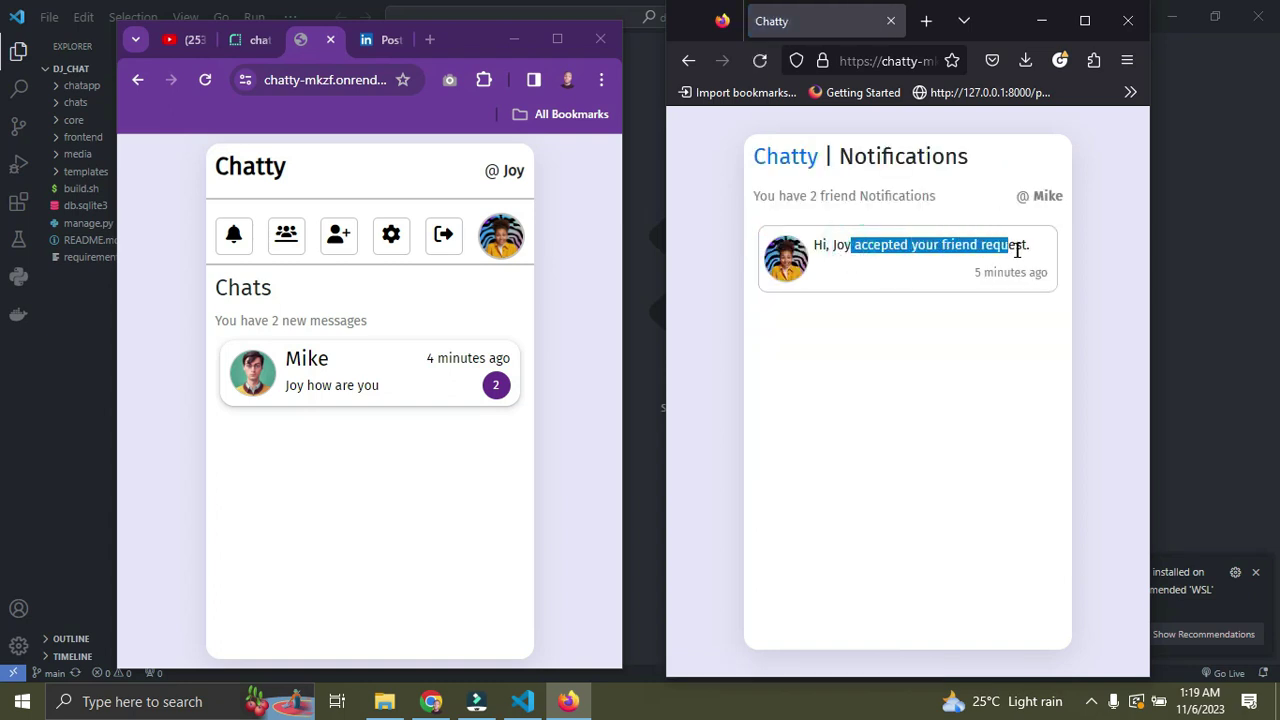
click(1017, 251)
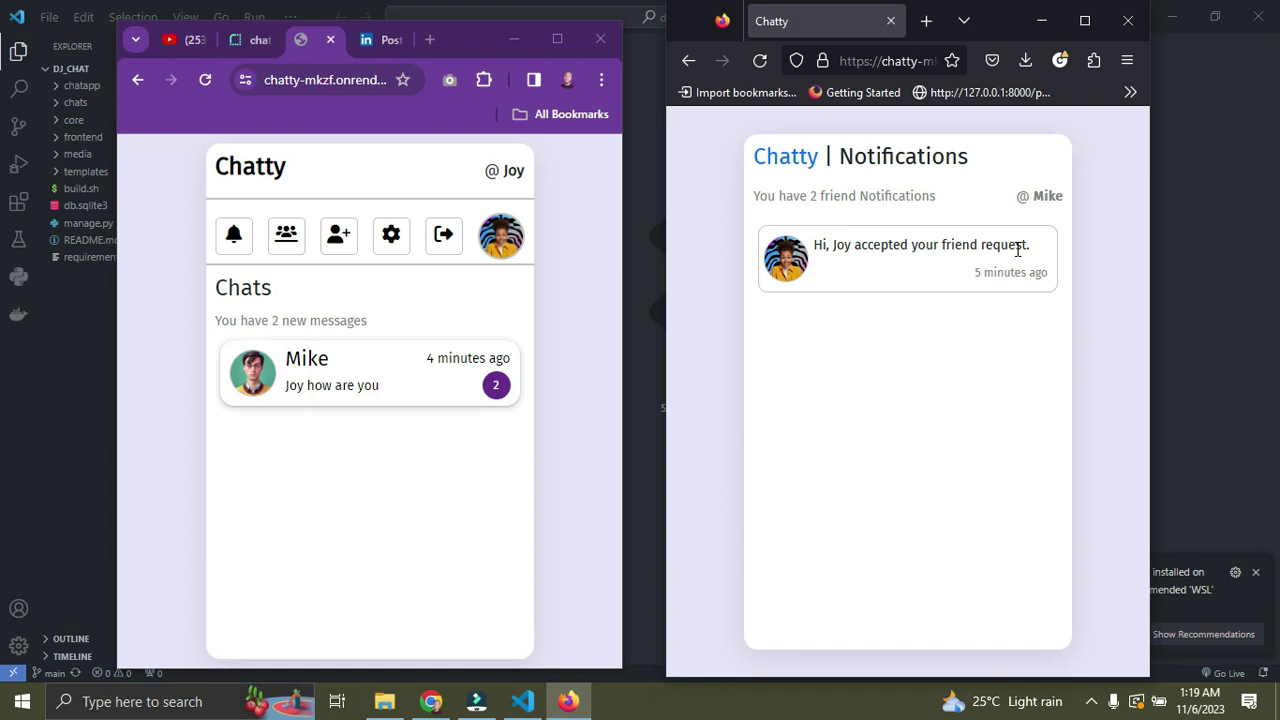
drag(983, 275, 1002, 281)
click(975, 288)
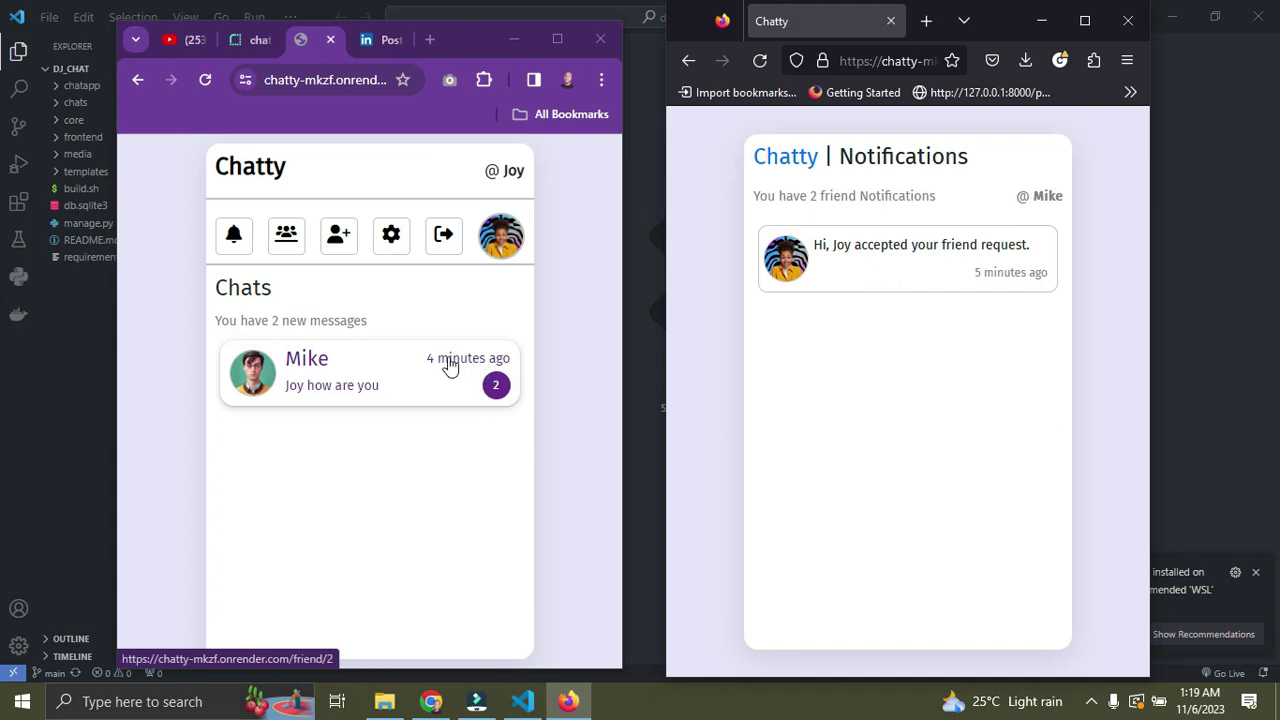
click(402, 413)
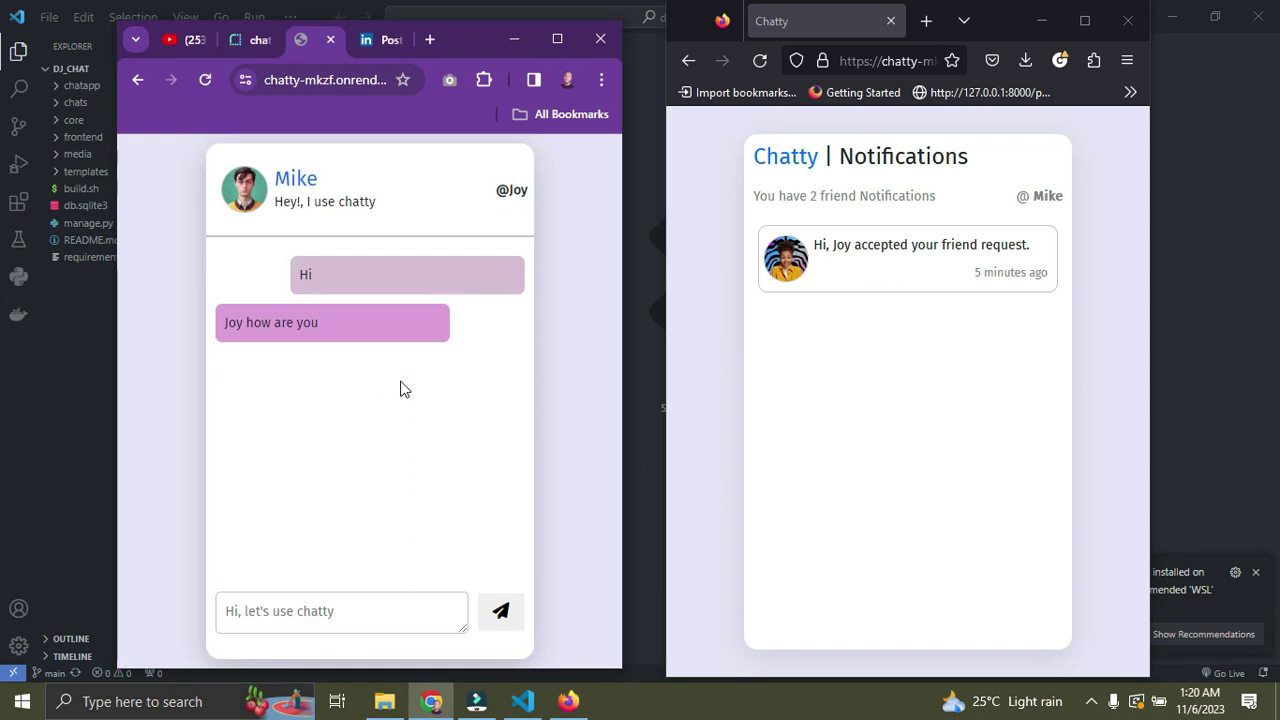
click(785, 160)
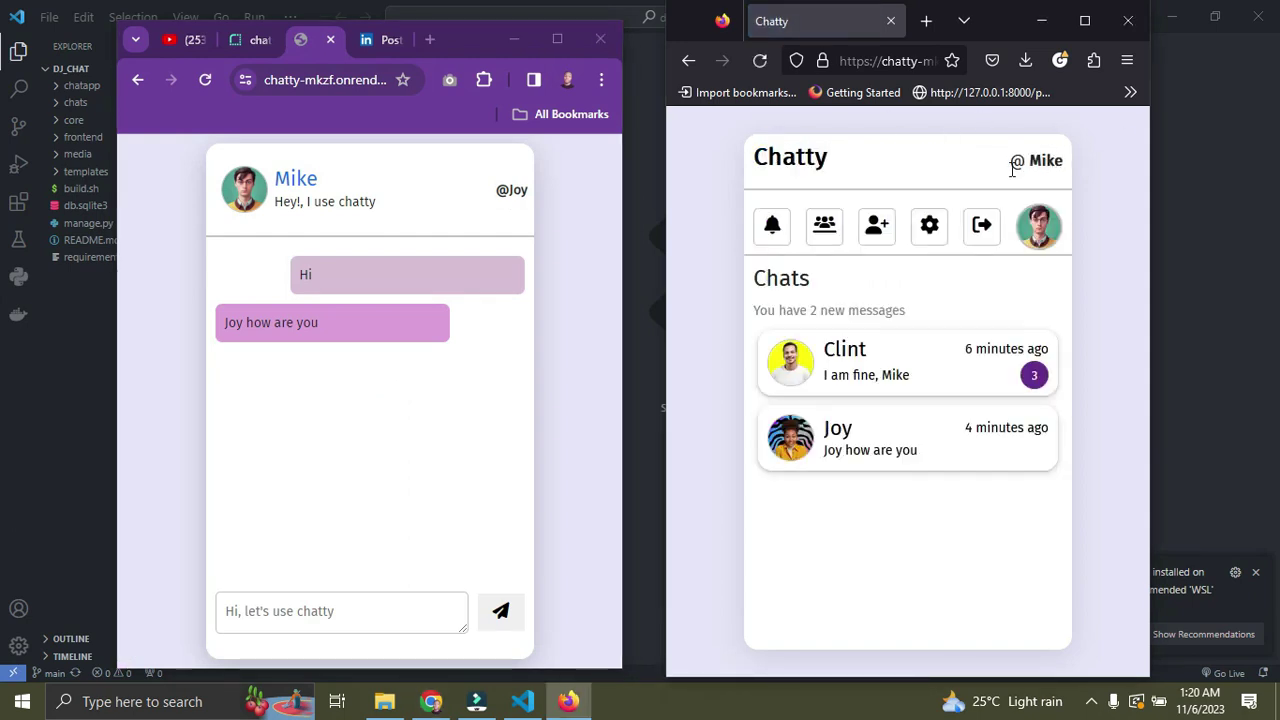
Log out of the second account and begin registering a new user's username.
click(984, 228)
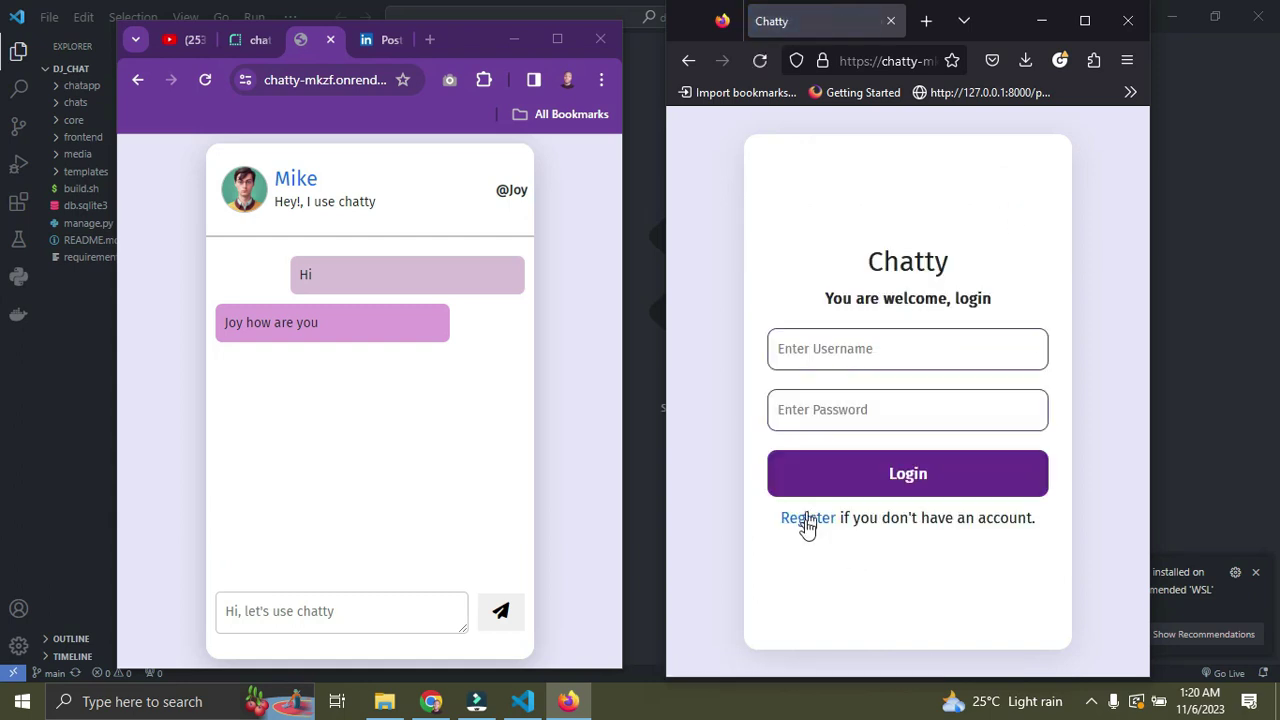
click(808, 520)
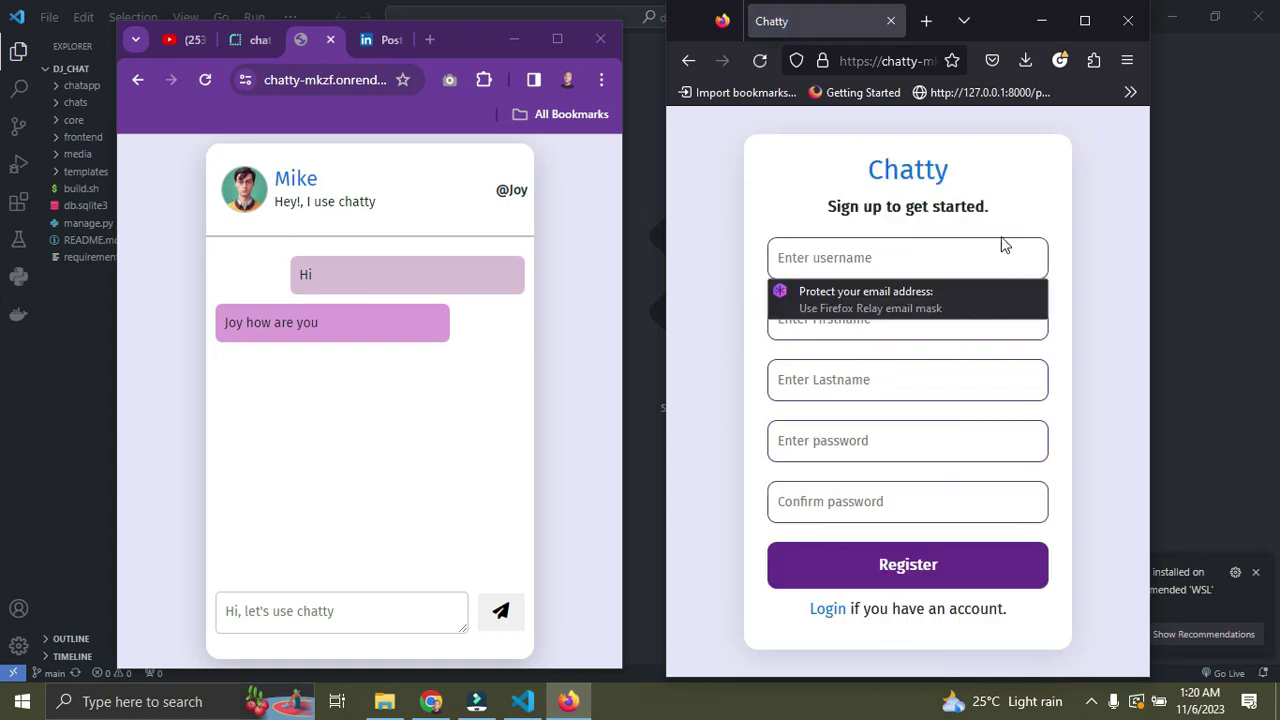
click(1001, 238)
click(957, 273)
click(957, 273)
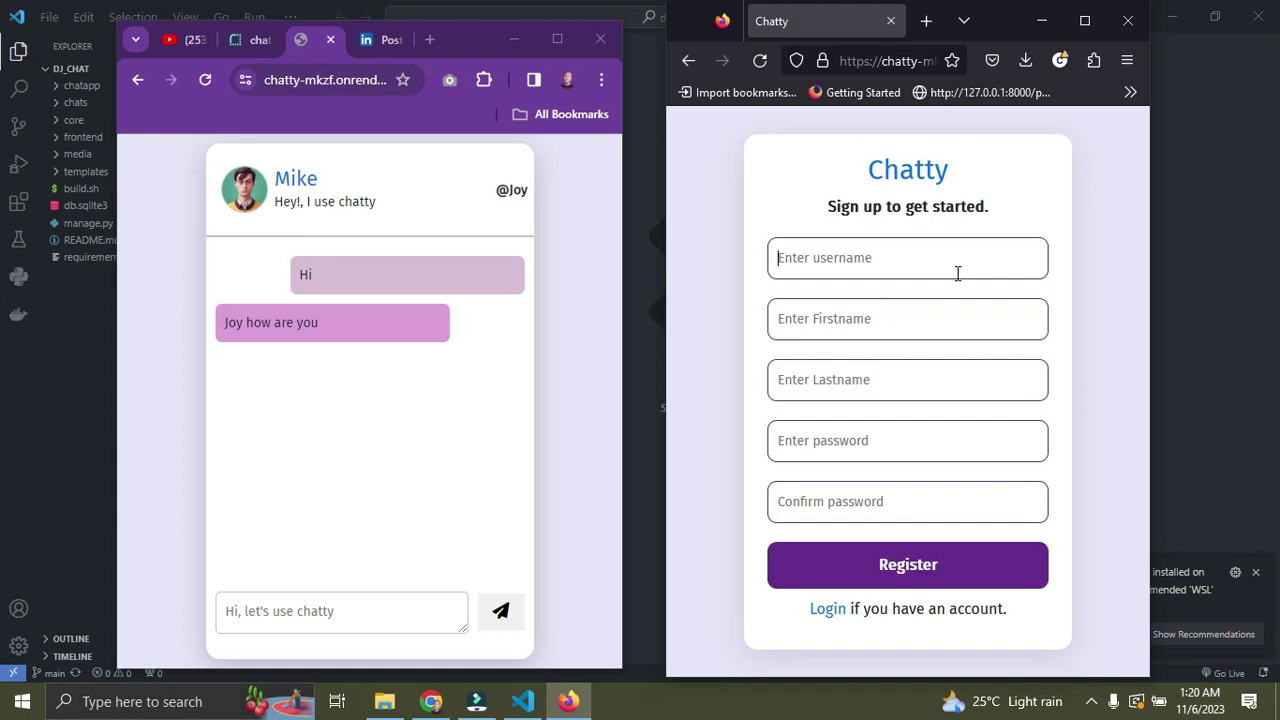
text(John)
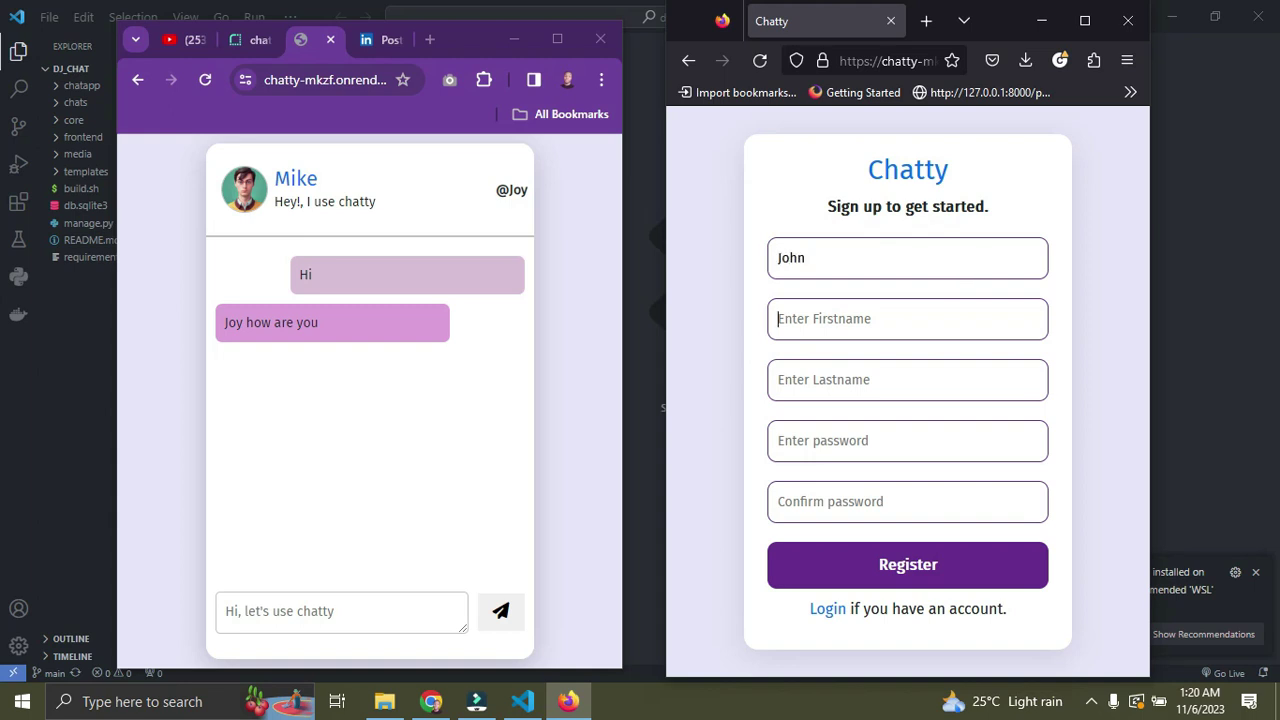
Fill in the names and password, submit the registration, and decline saving the login.
click(907, 319)
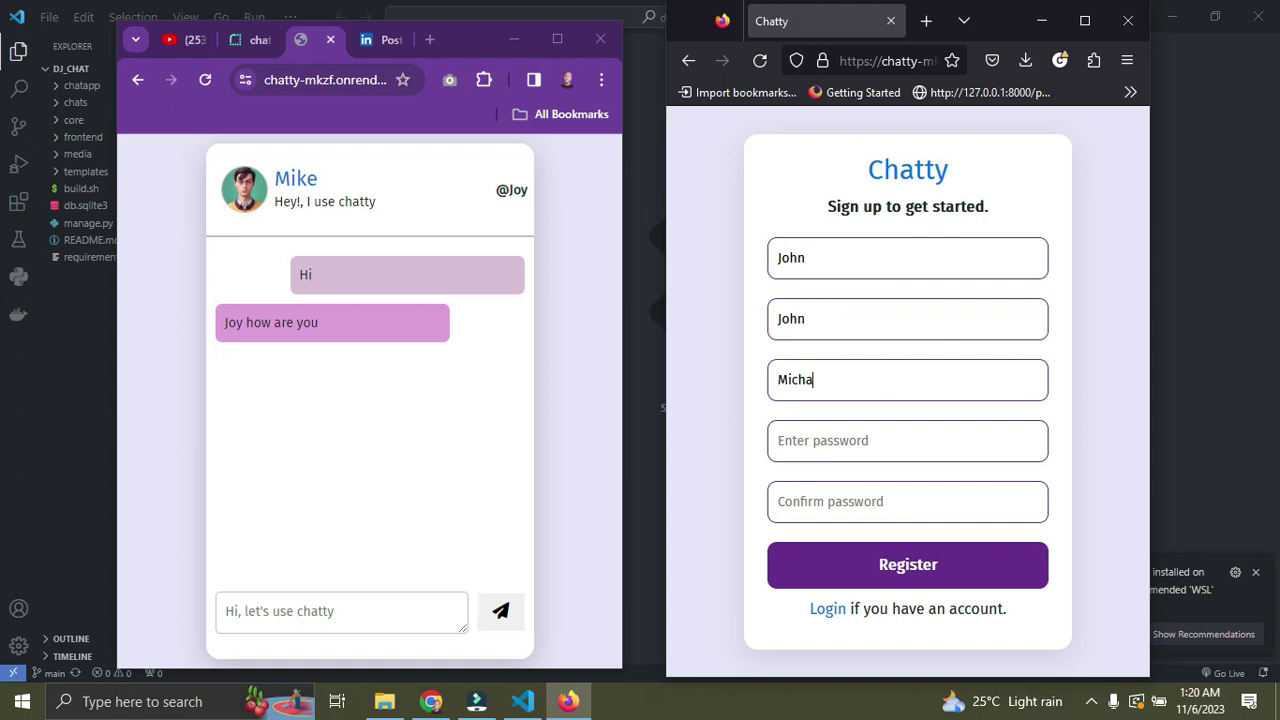
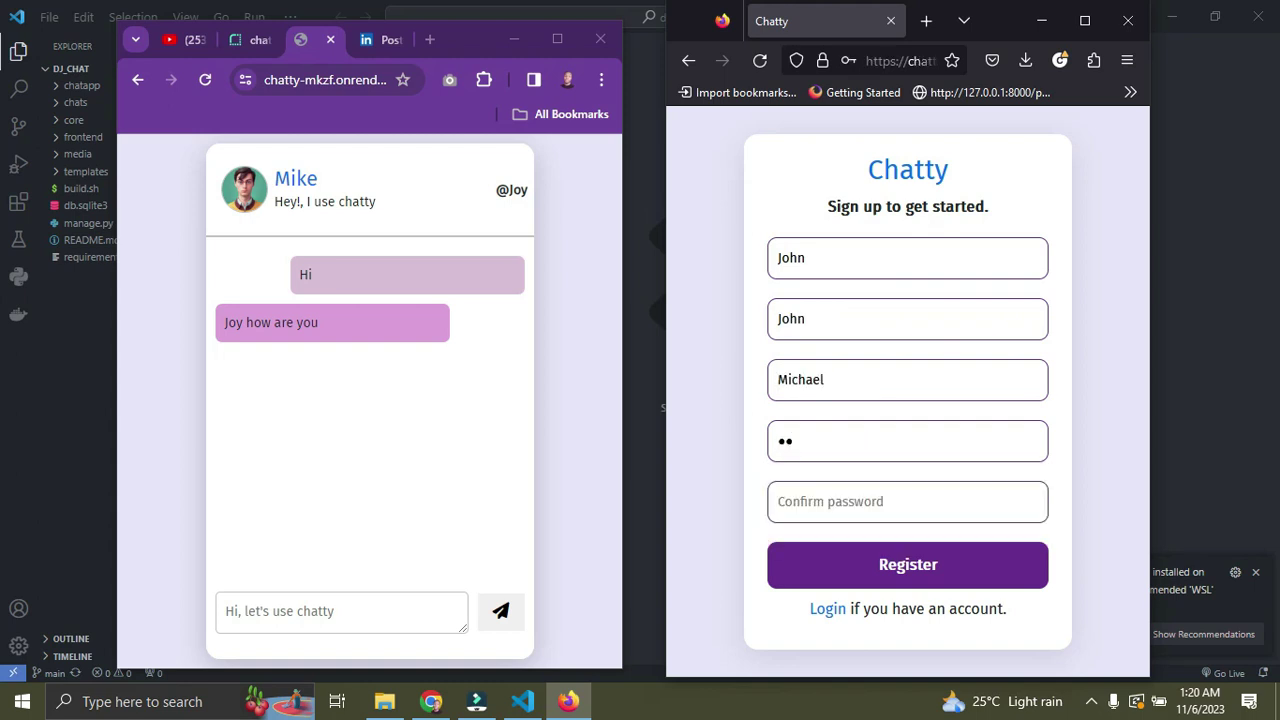
click(907, 502)
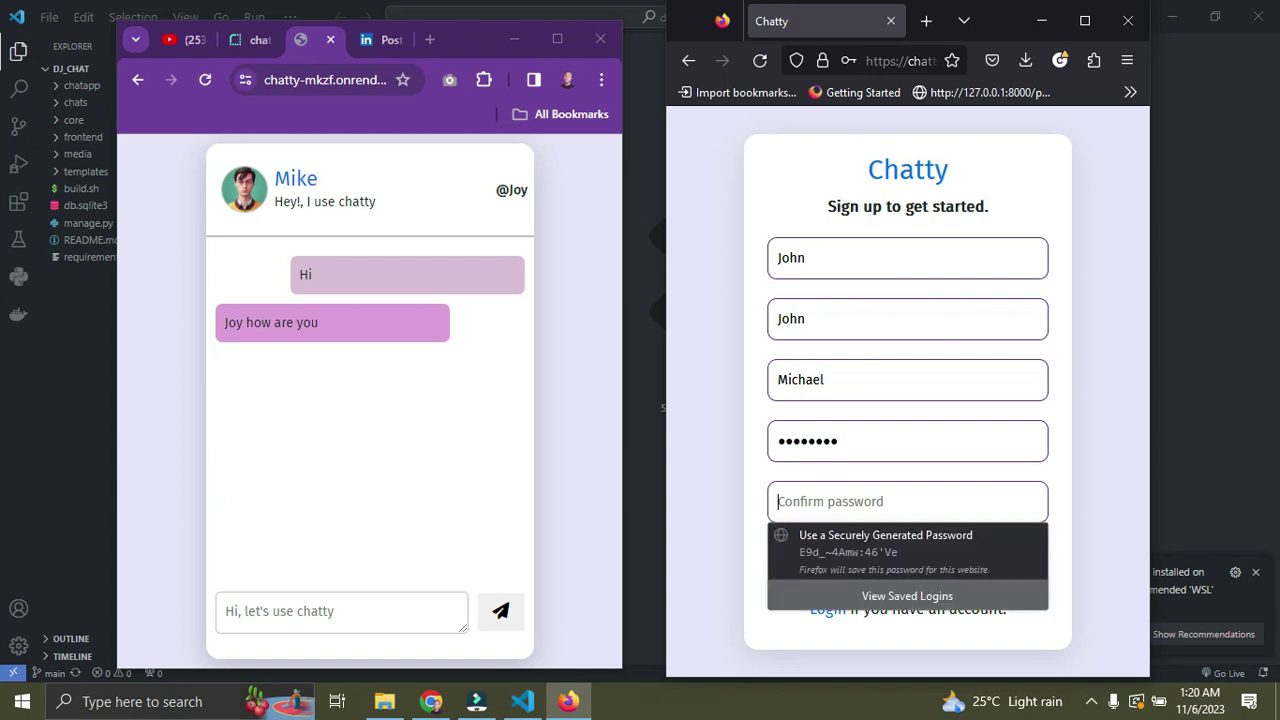
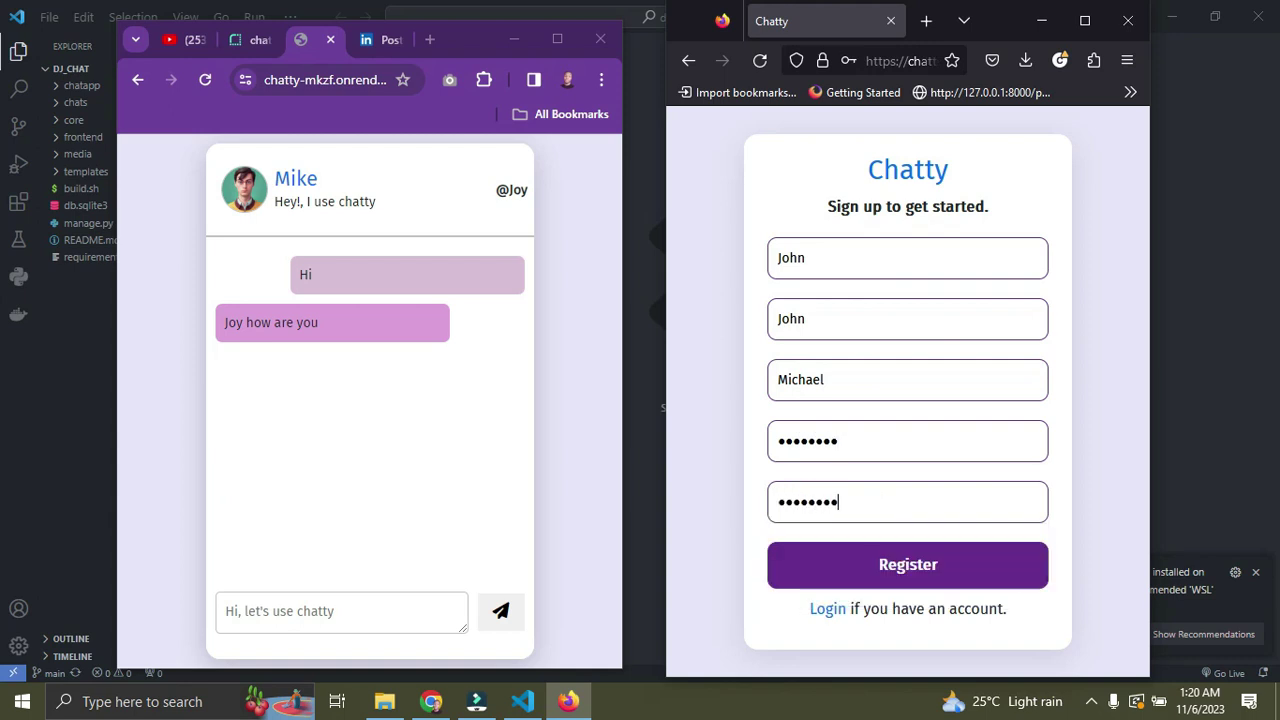
click(937, 566)
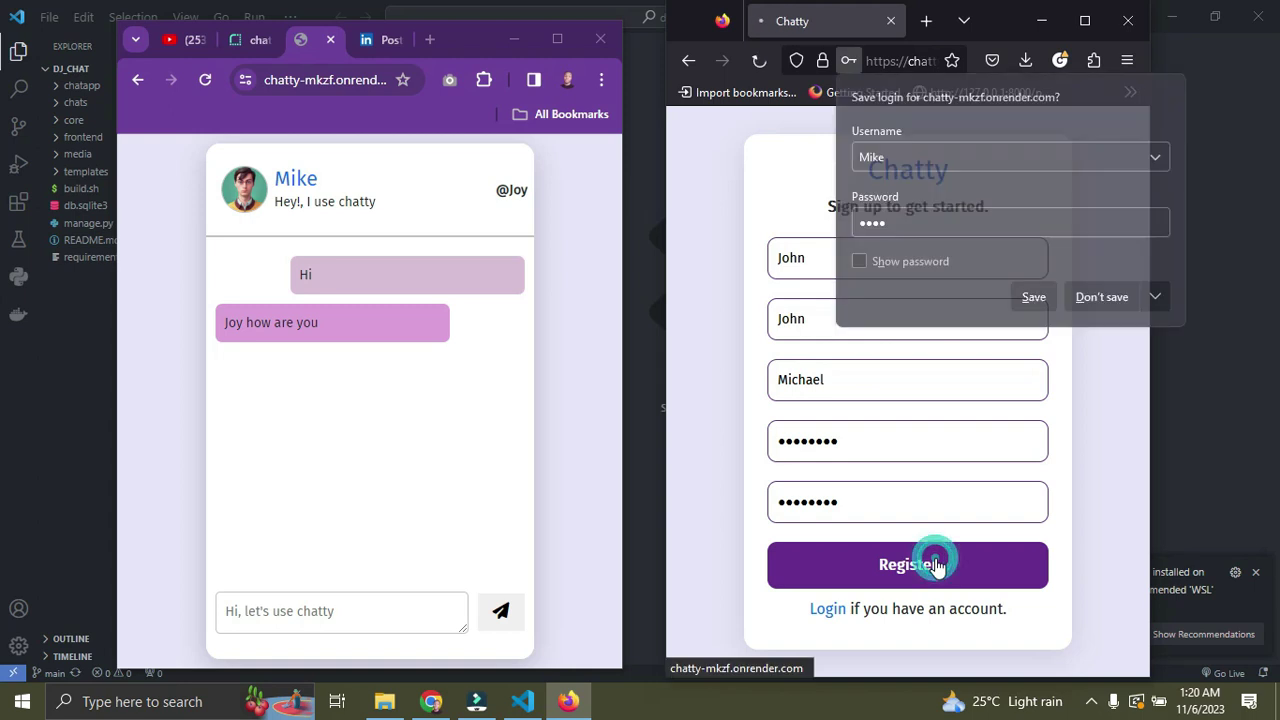
click(1104, 296)
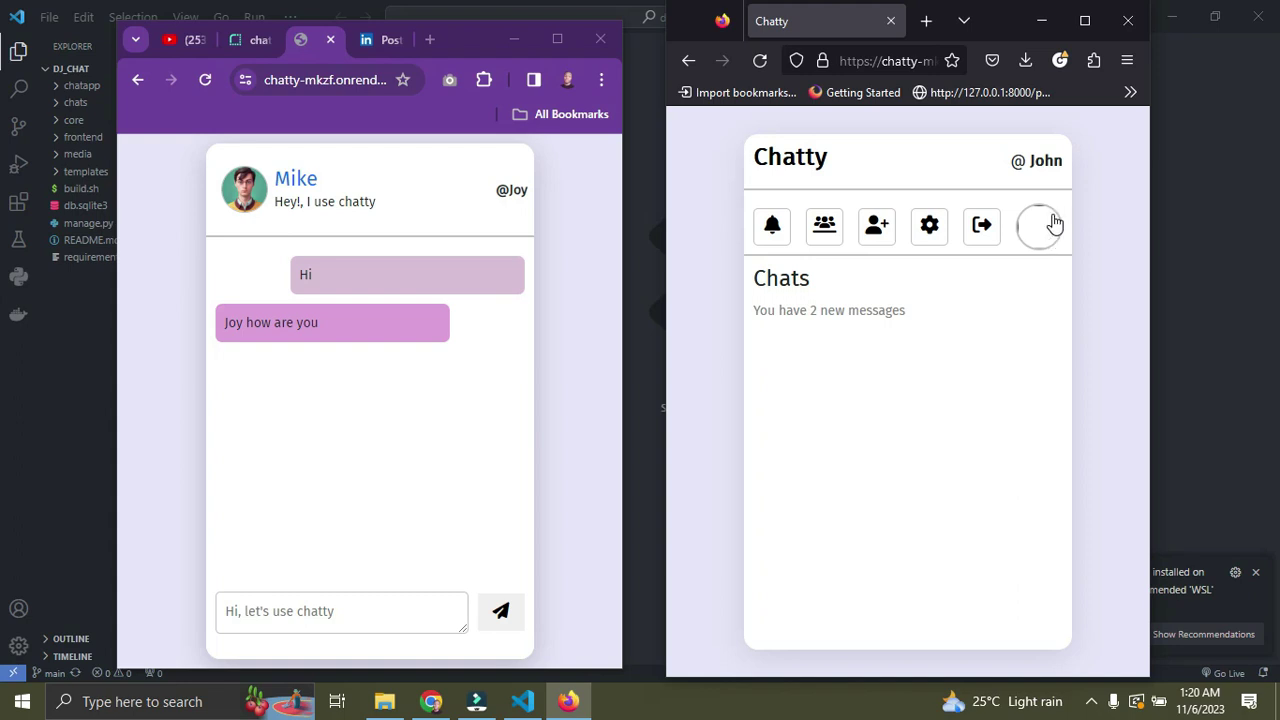
Open the profile settings and the file picker for a new profile picture.
click(930, 226)
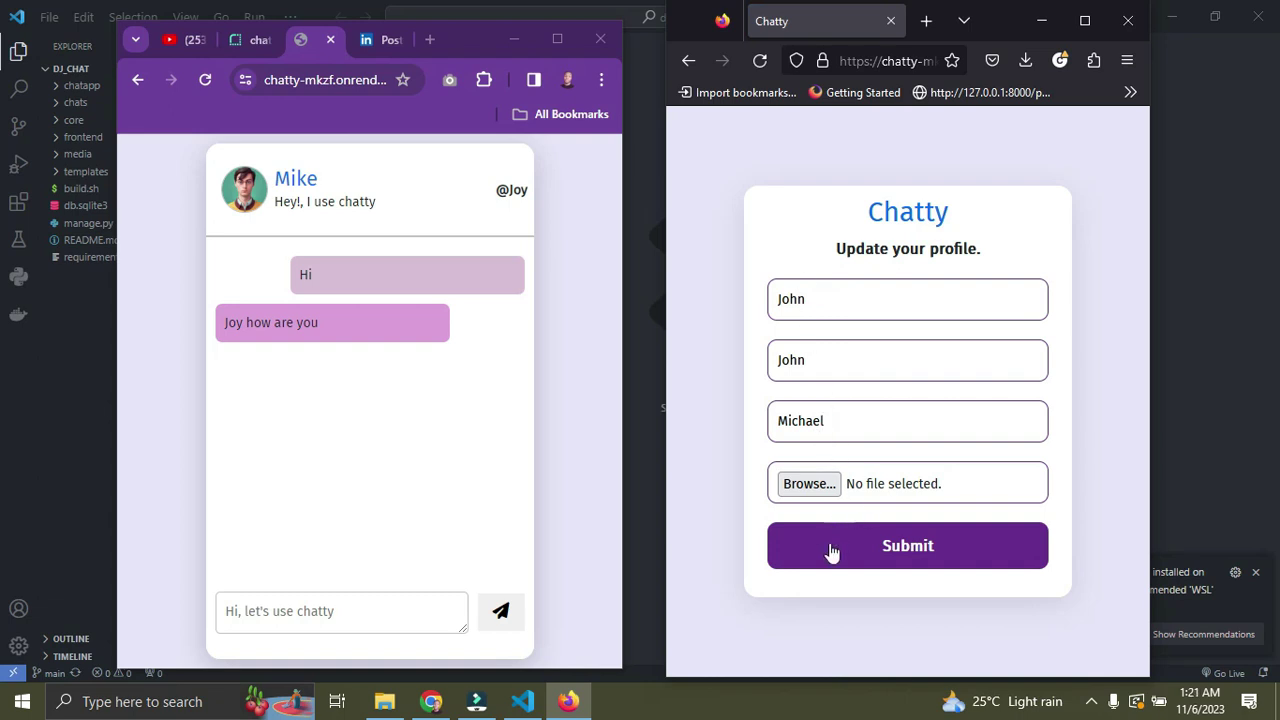
click(817, 487)
click(817, 488)
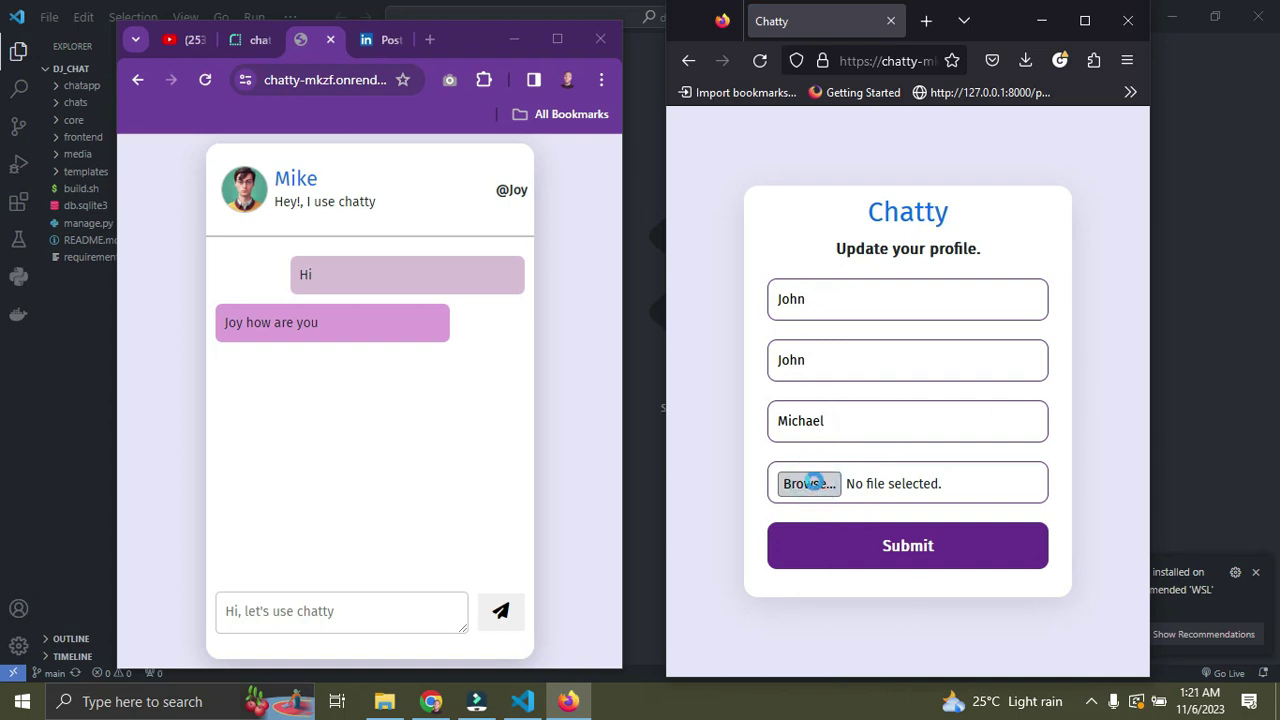
click(817, 488)
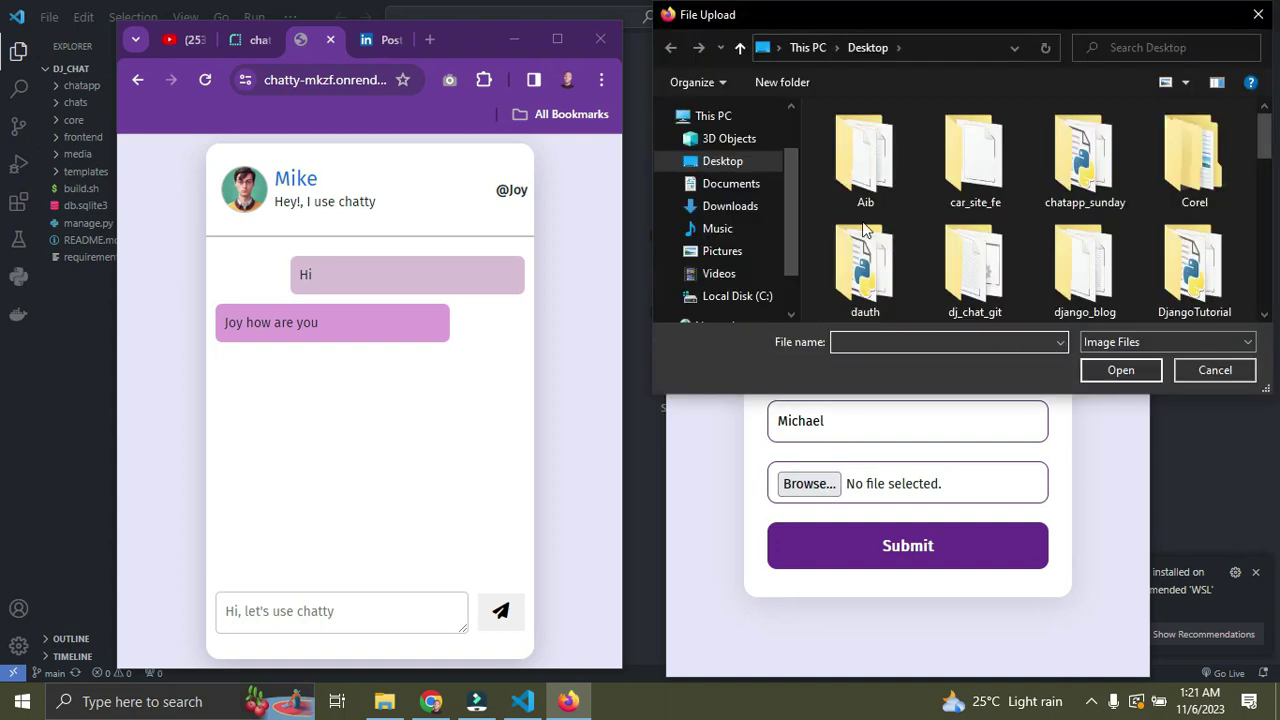
click(727, 207)
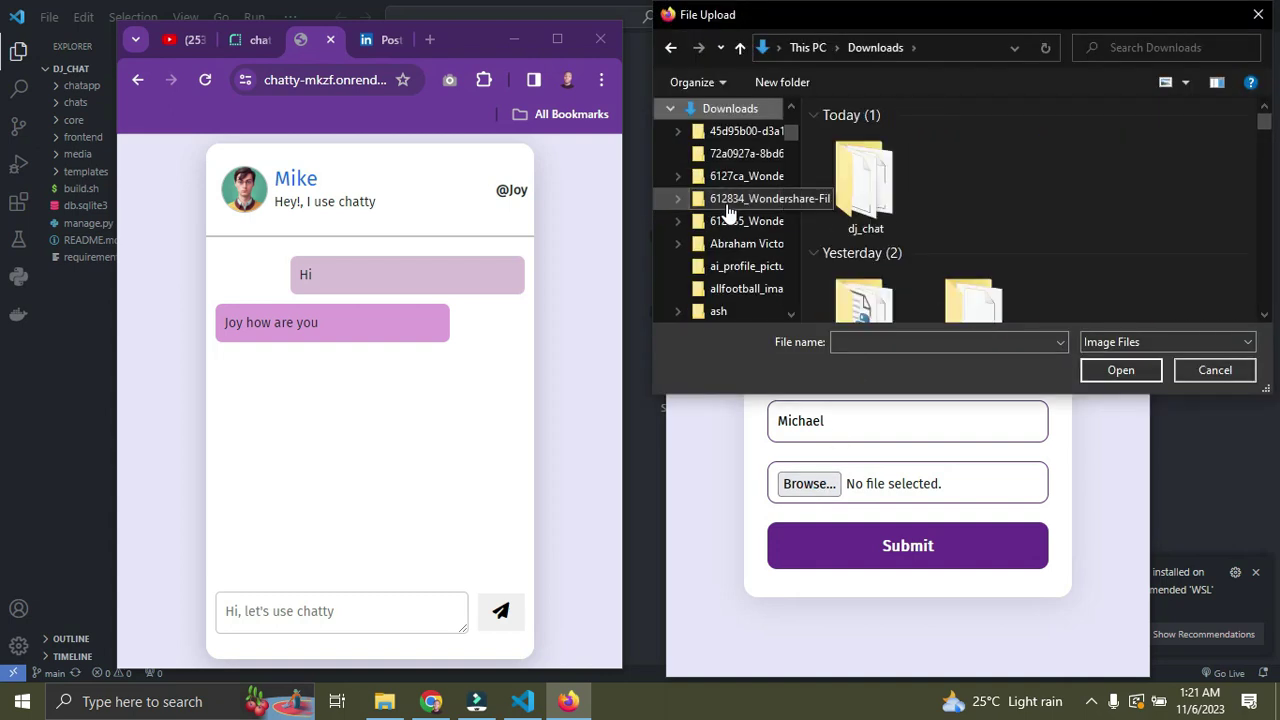
scroll(995, 206, down, 5)
scroll(995, 206, up, 5)
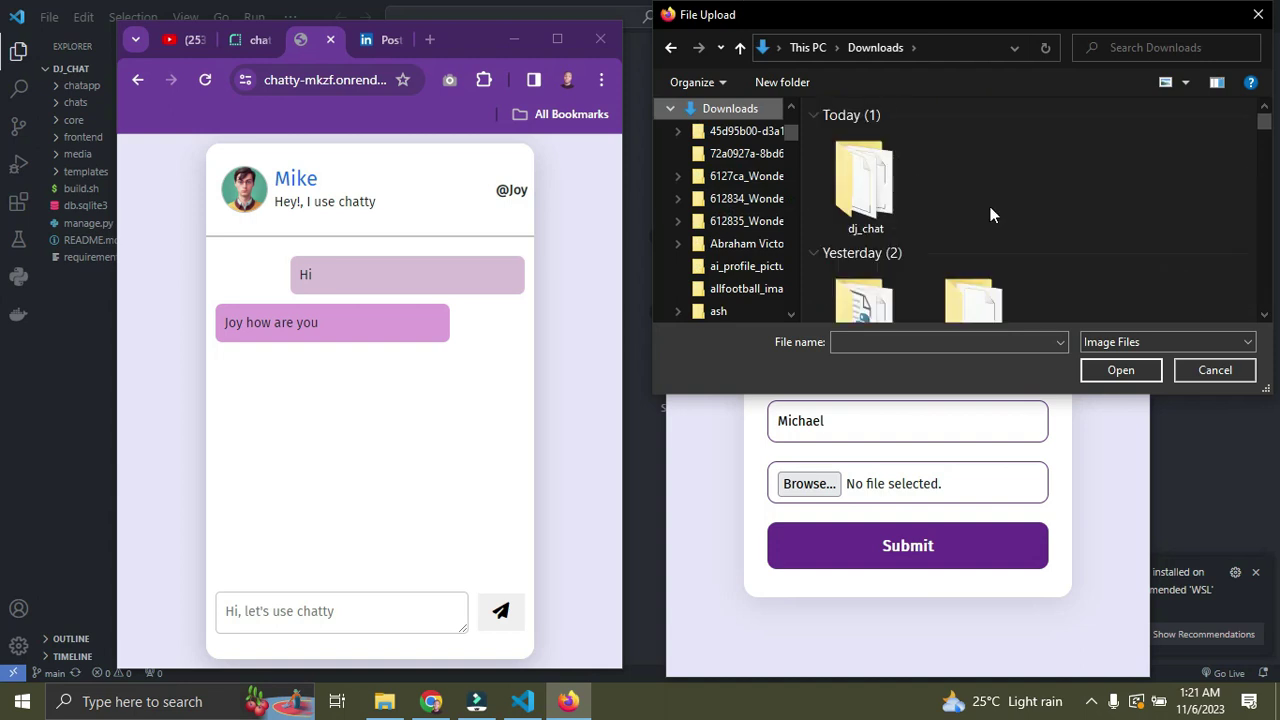
scroll(950, 223, down, 8)
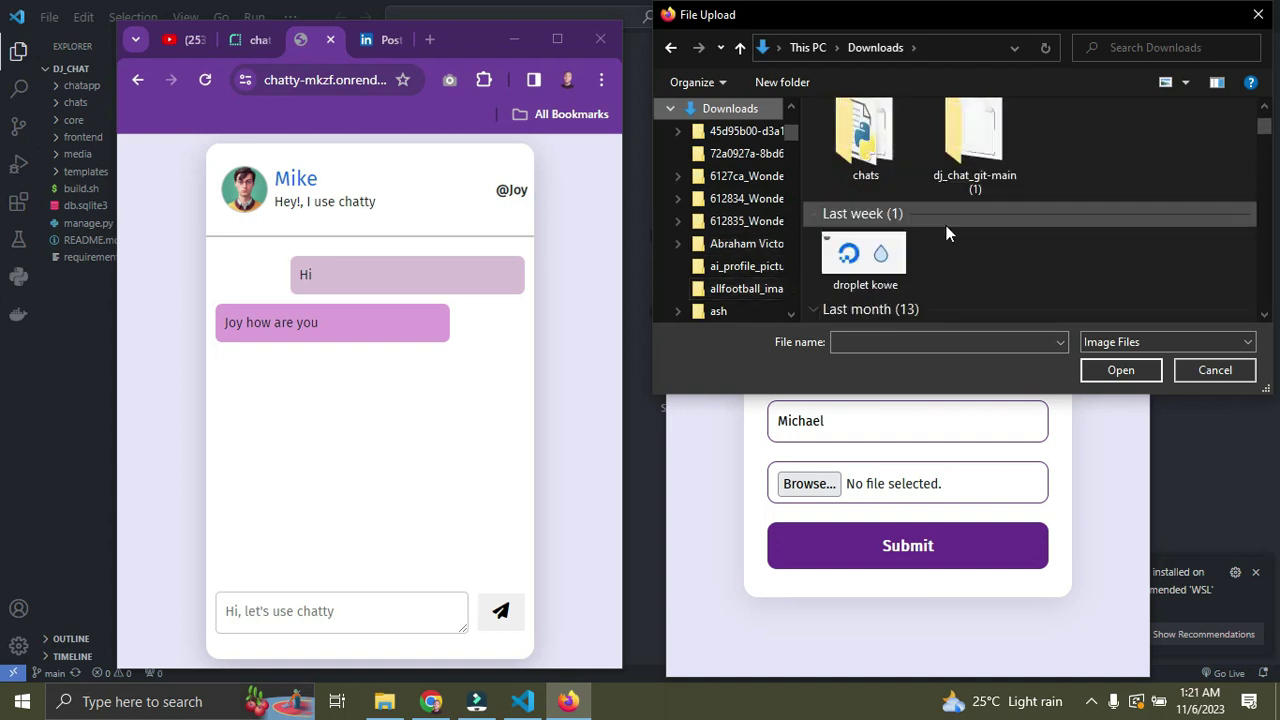
scroll(1139, 215, down, 4)
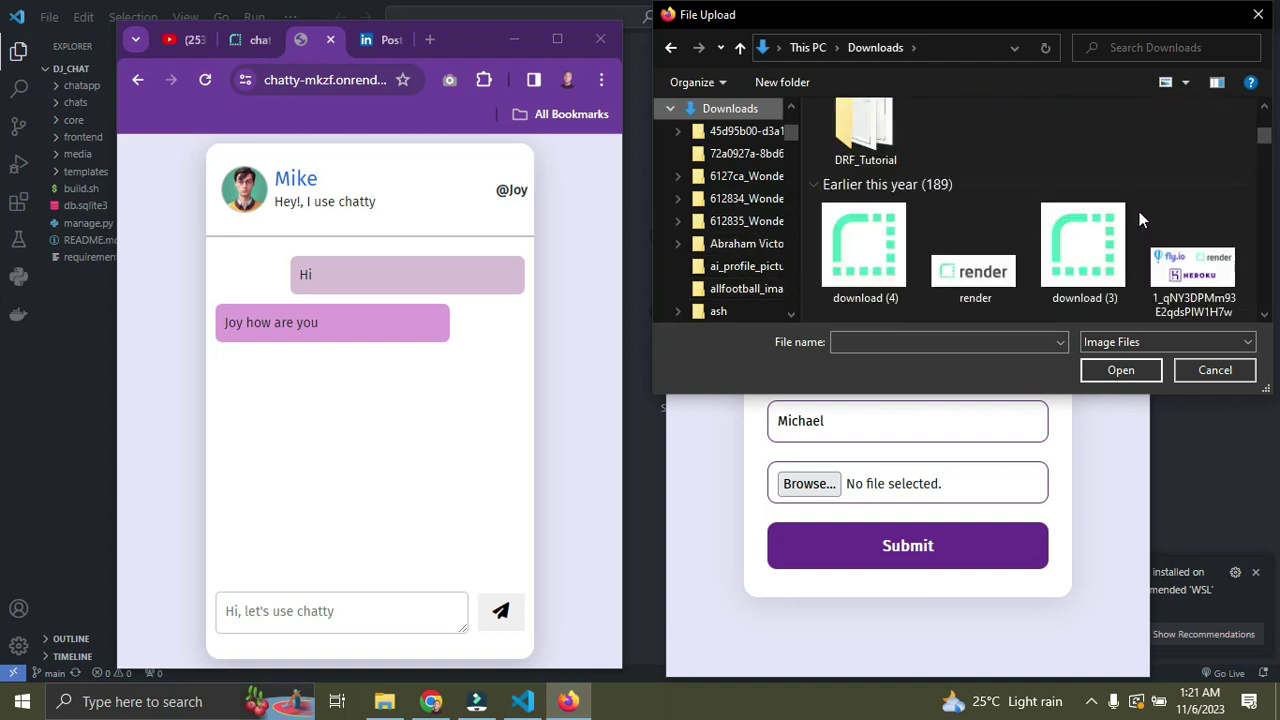
scroll(1139, 215, up, 3)
scroll(1143, 220, down, 5)
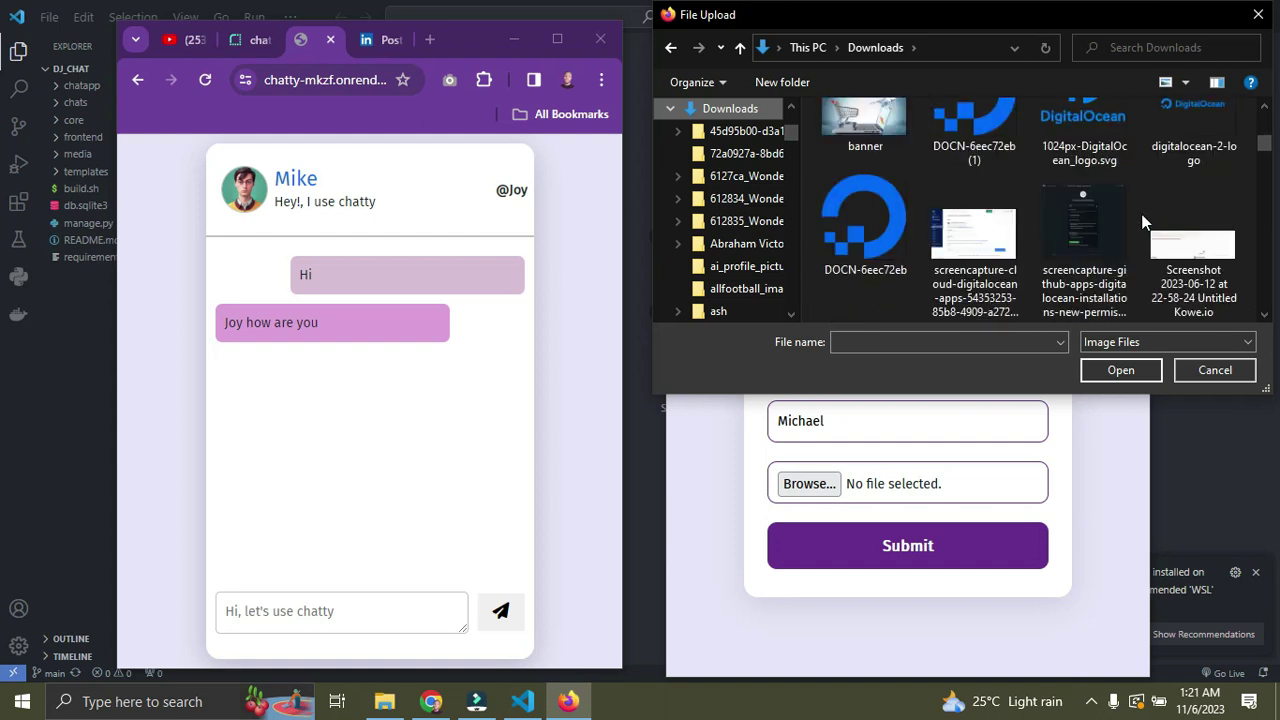
scroll(1141, 213, down, 5)
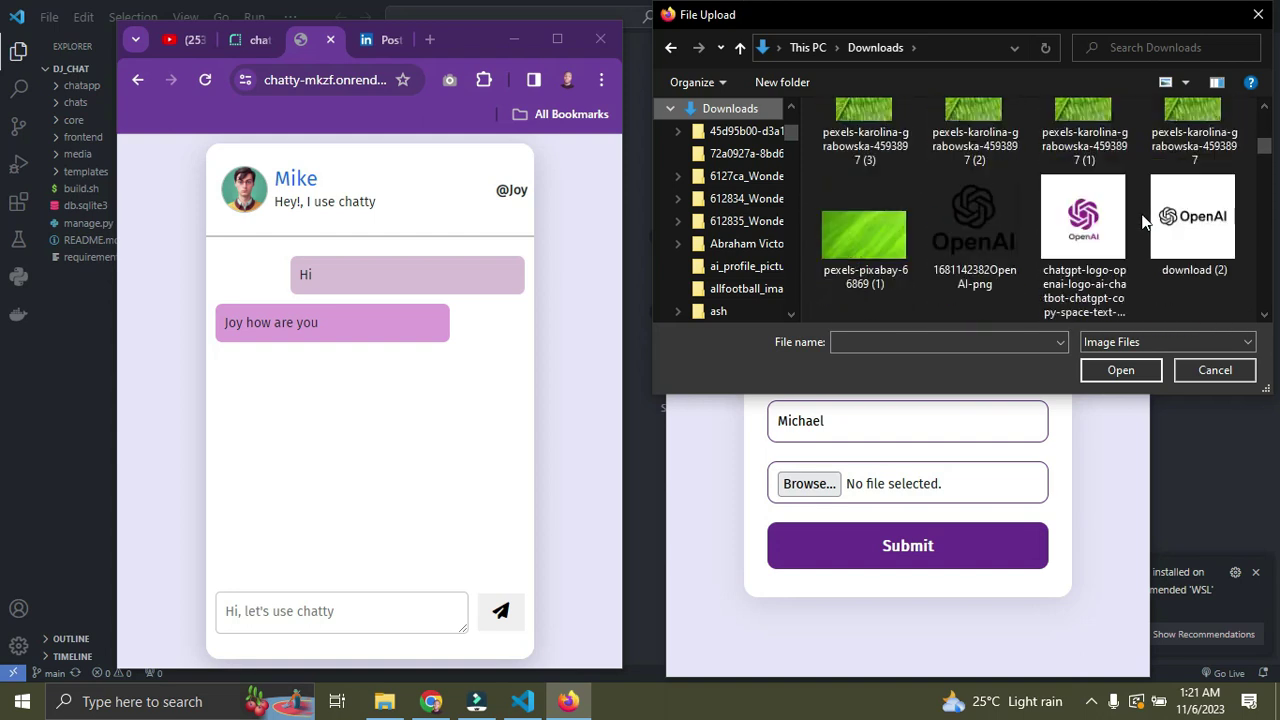
scroll(1046, 221, up, 3)
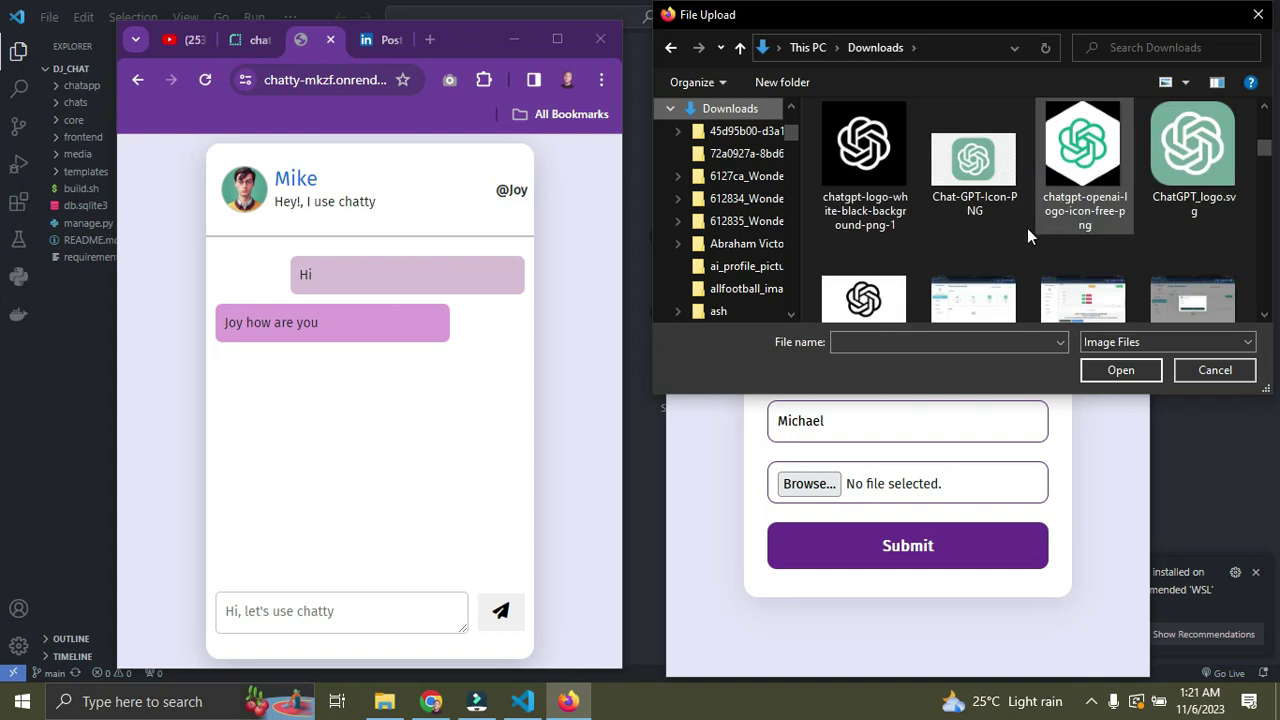
click(973, 150)
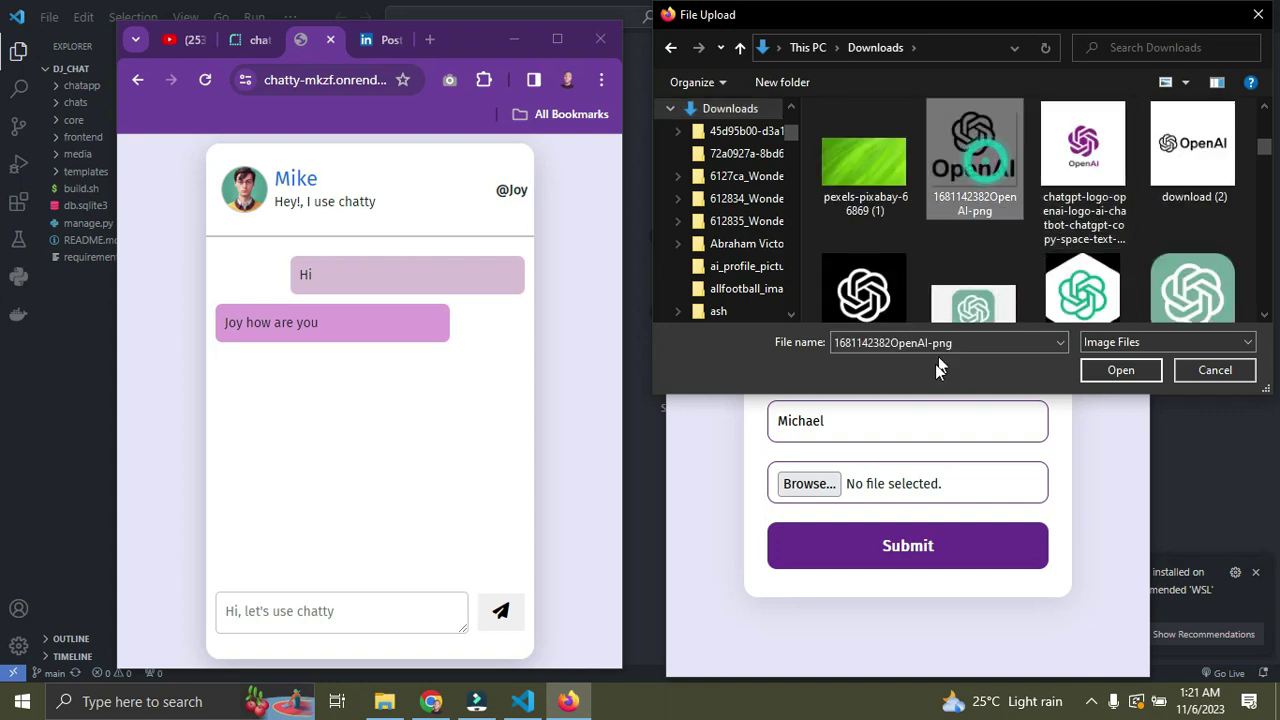
click(1120, 369)
click(908, 549)
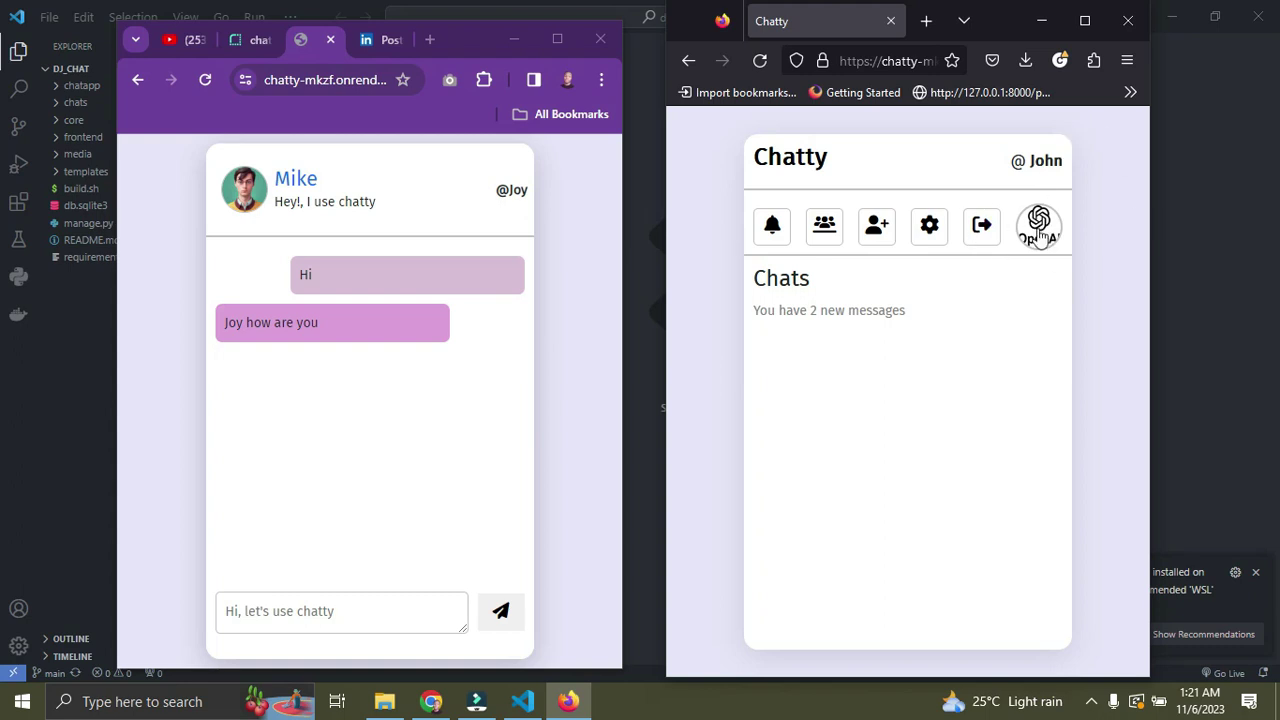
Check the end of the Suggestions list, then open the shared conversation in both browsers.
click(309, 180)
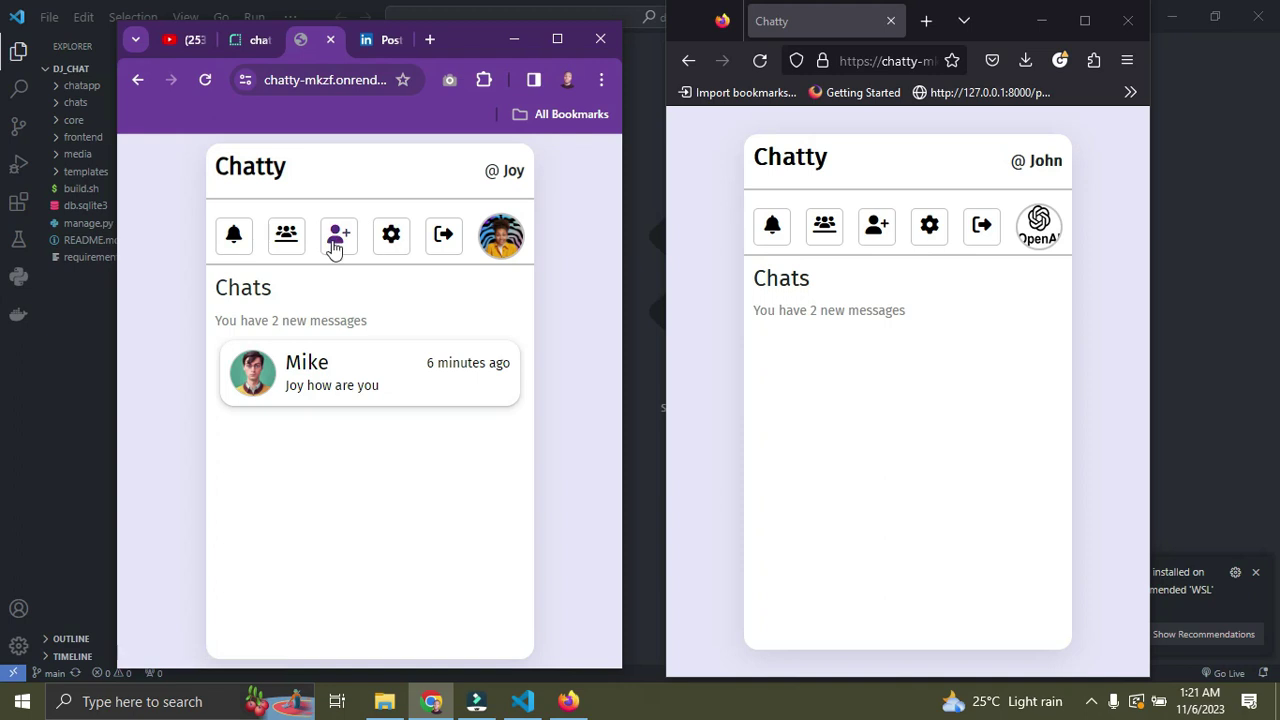
double_click(514, 172)
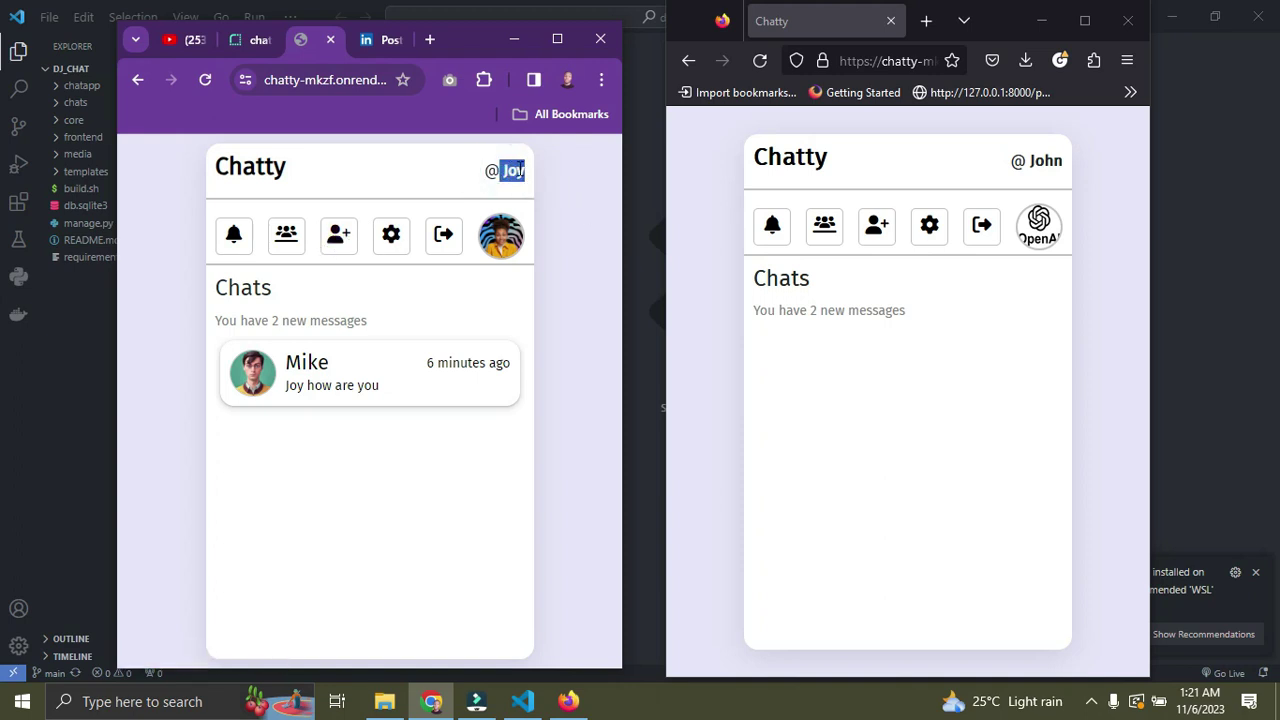
click(338, 238)
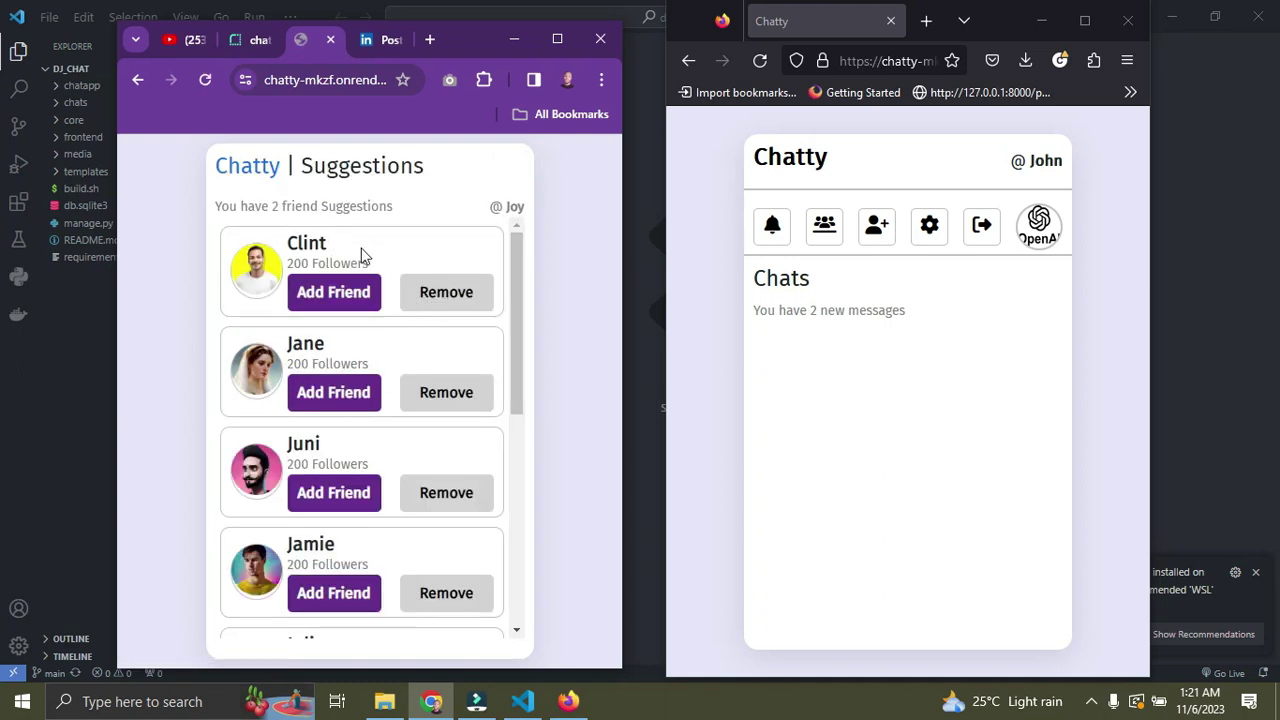
scroll(421, 284, down, 5)
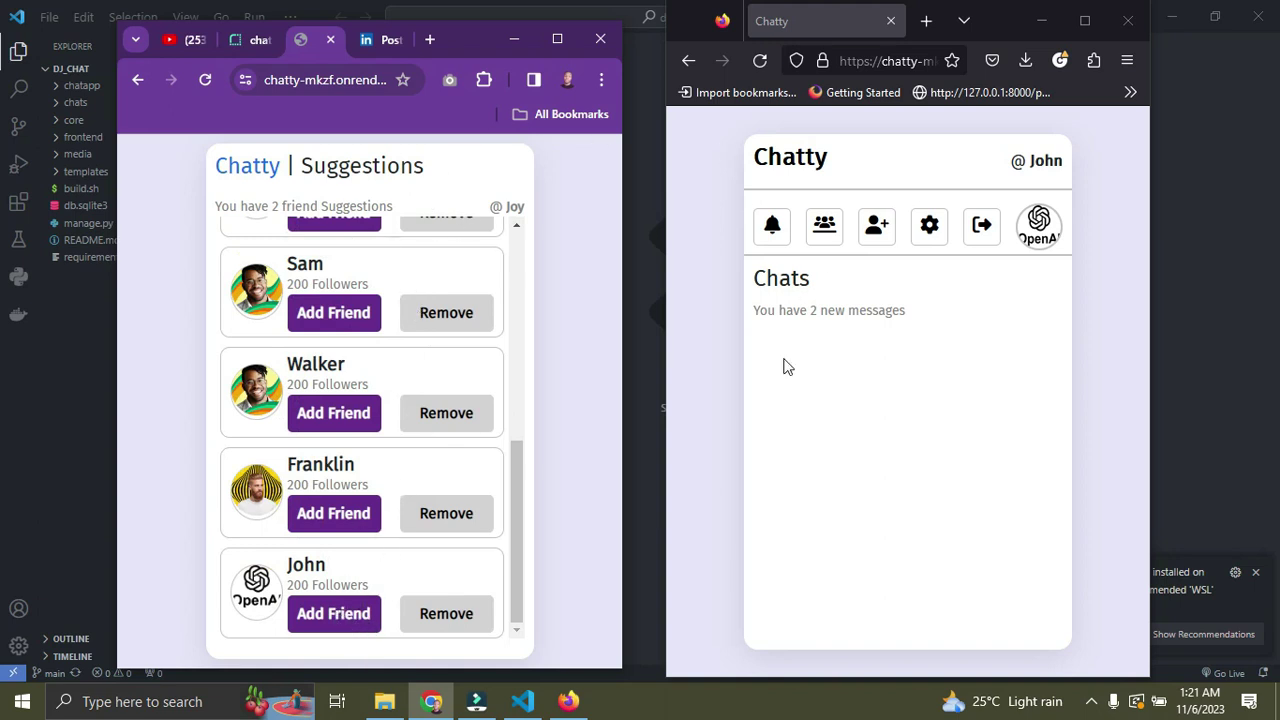
click(531, 216)
click(523, 207)
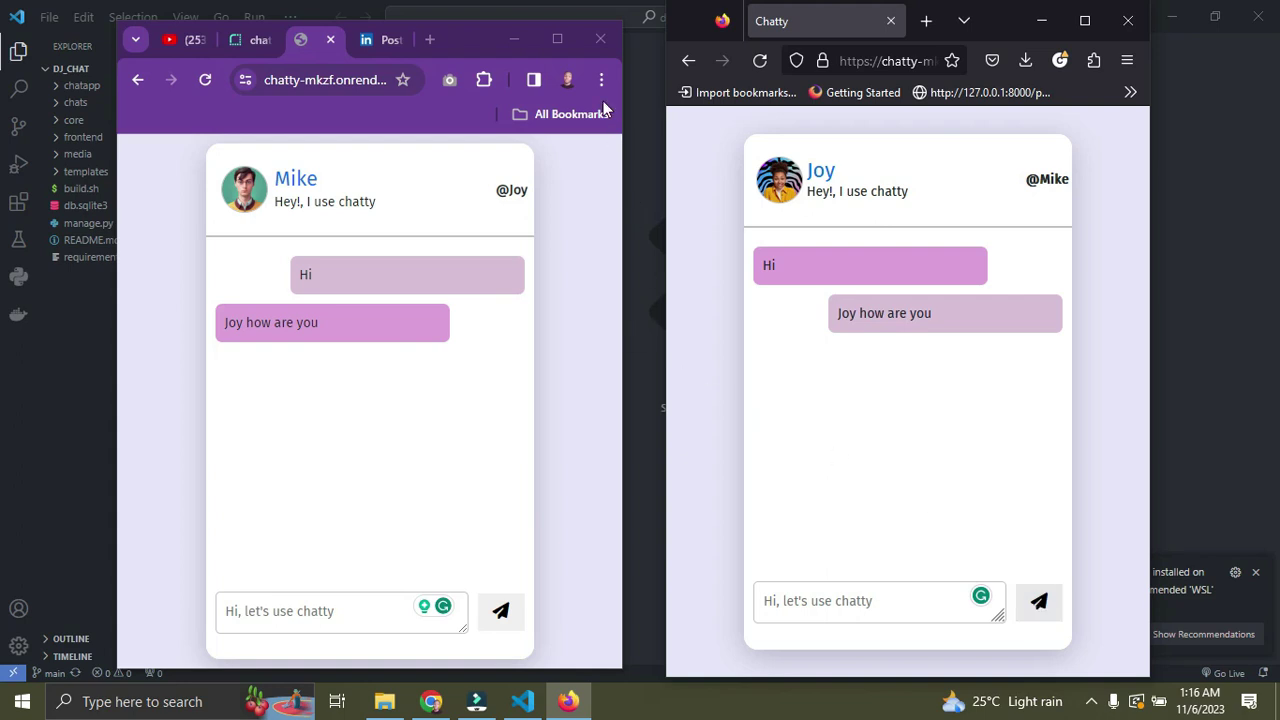
Show the YouTube channel's Playlists in full-screen Chrome, then return to the Chatty tab.
click(557, 39)
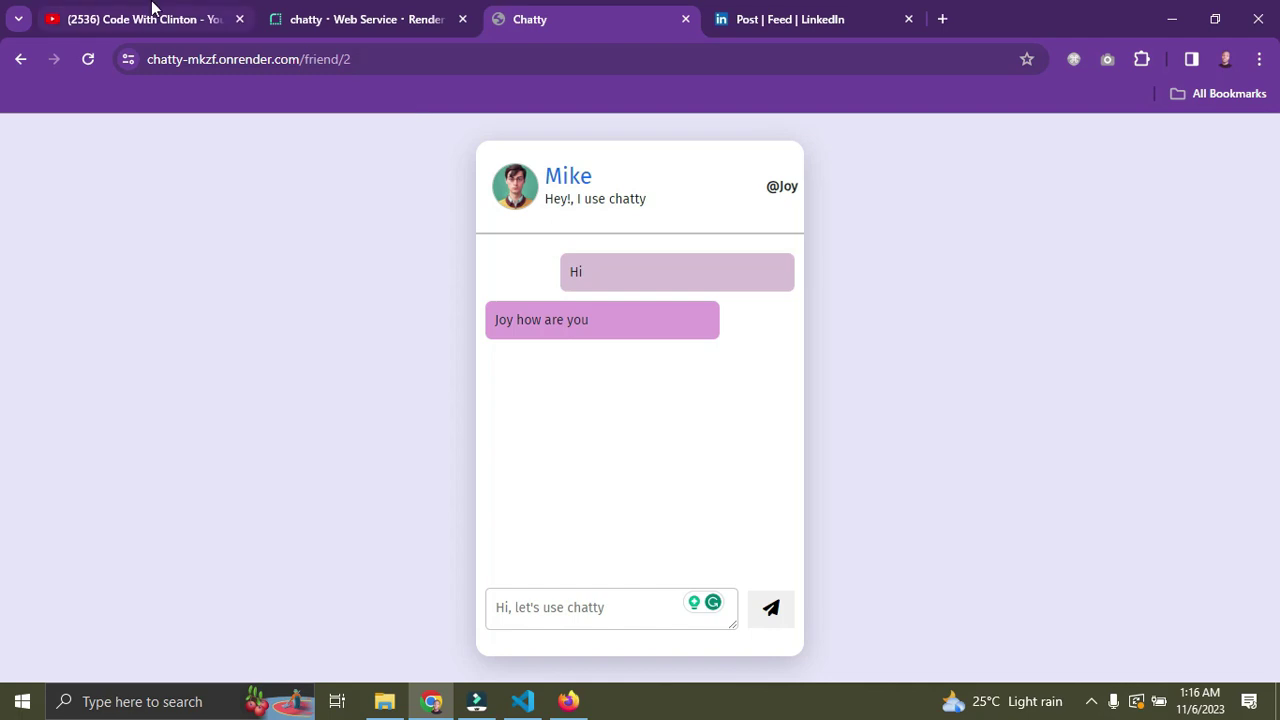
click(135, 10)
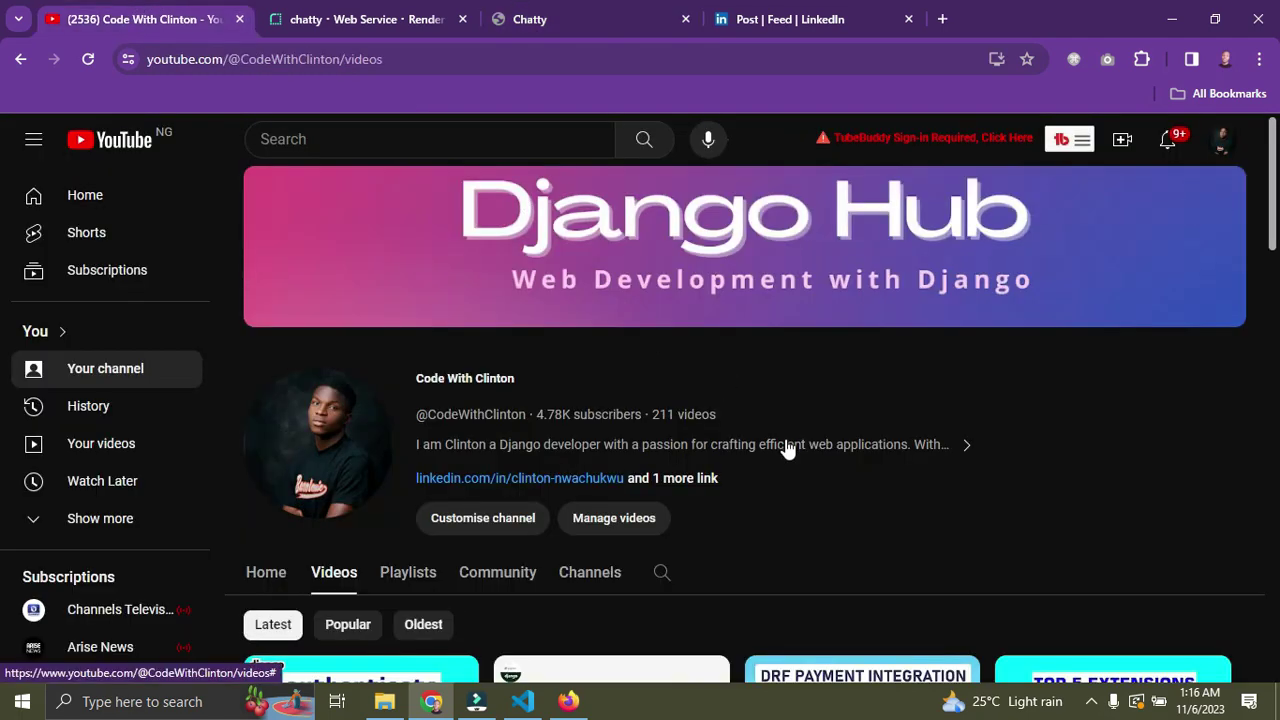
scroll(785, 450, down, 2)
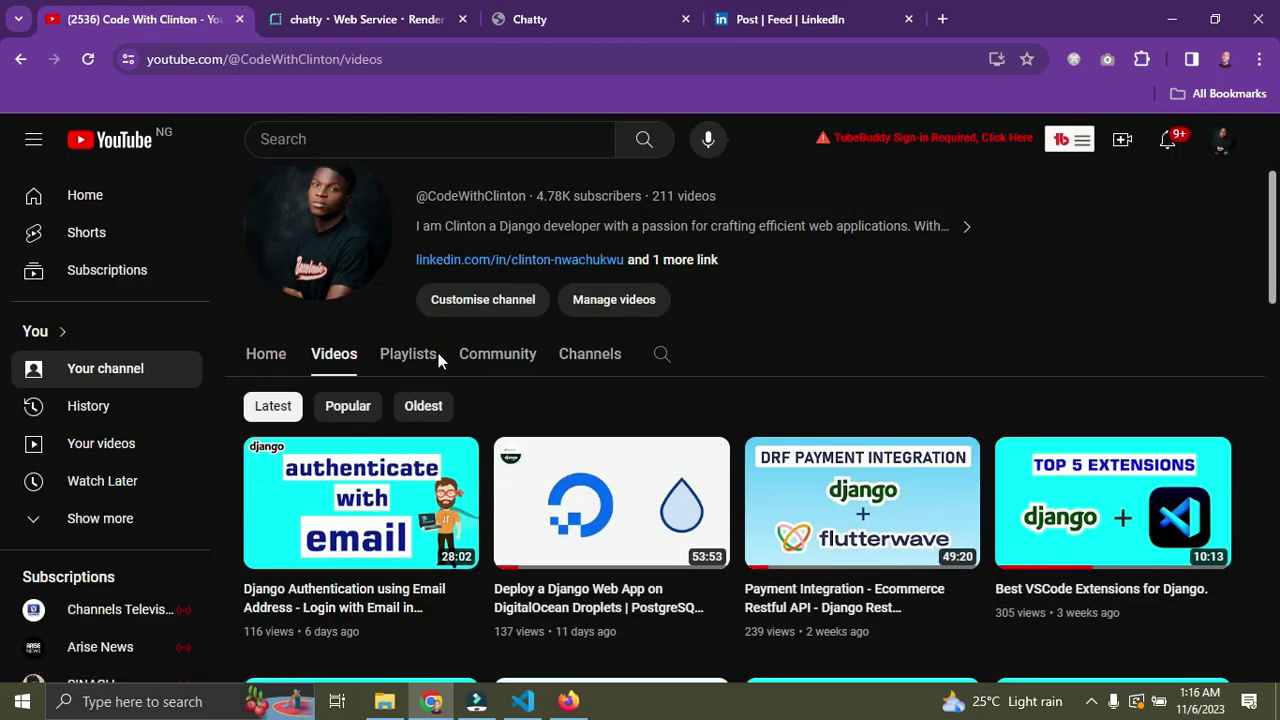
click(406, 360)
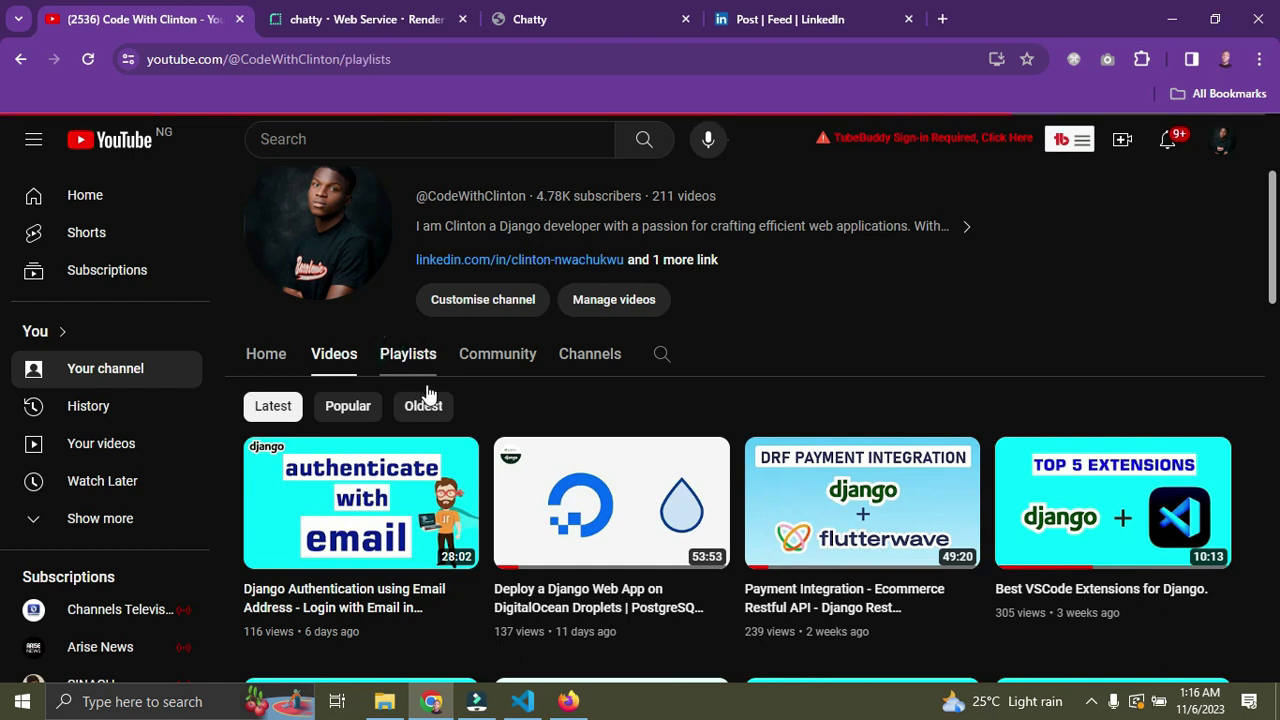
scroll(581, 418, down, 5)
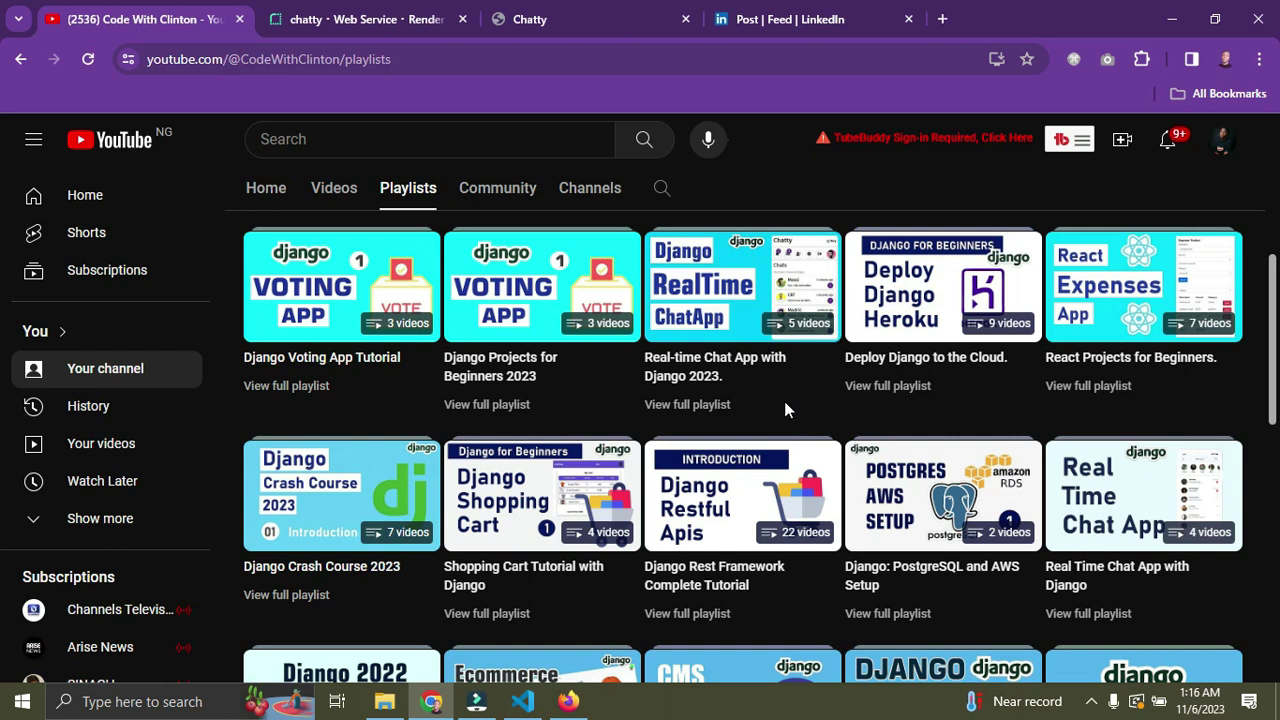
click(566, 14)
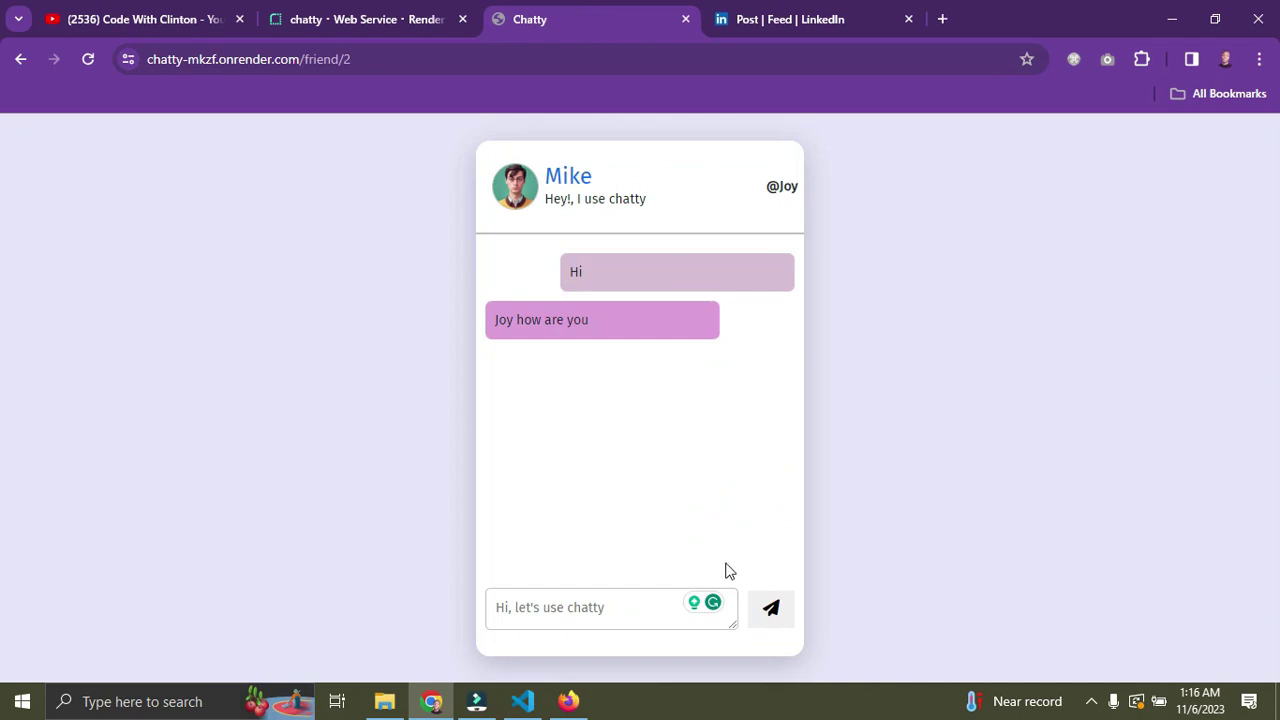
Restore Chrome to reveal Firefox's conversation, then make Firefox full screen.
click(1215, 18)
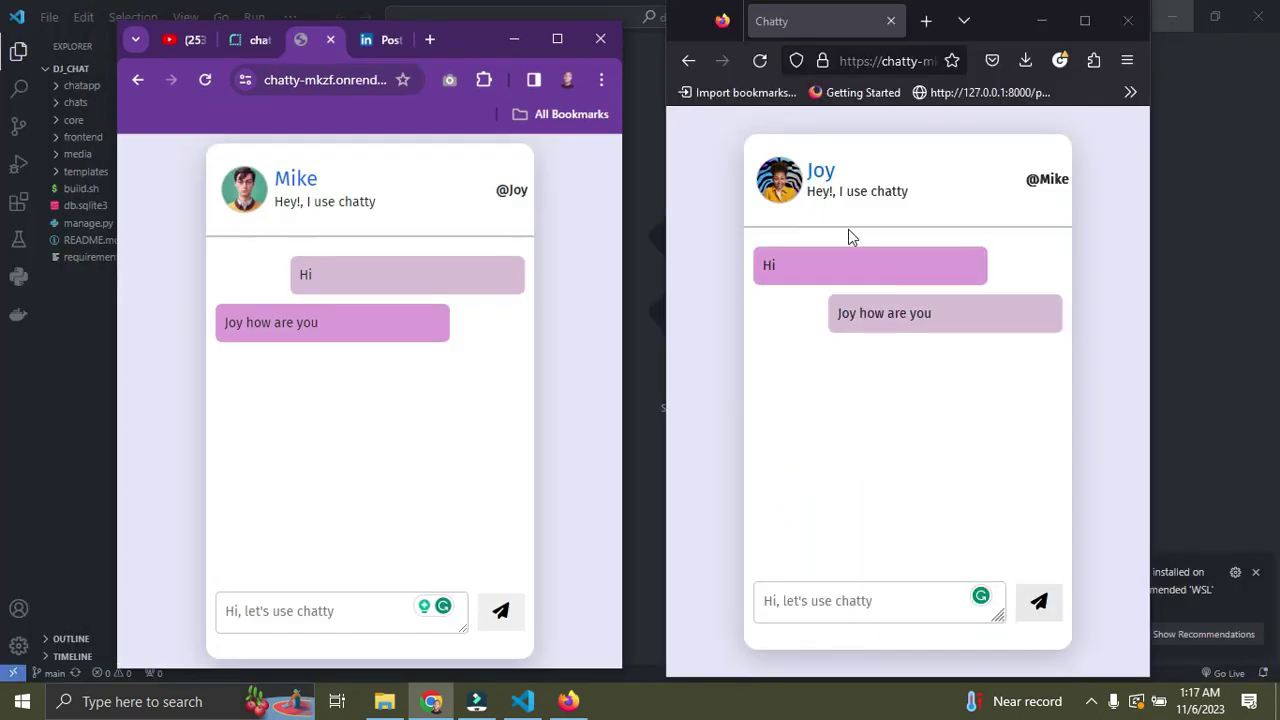
click(820, 605)
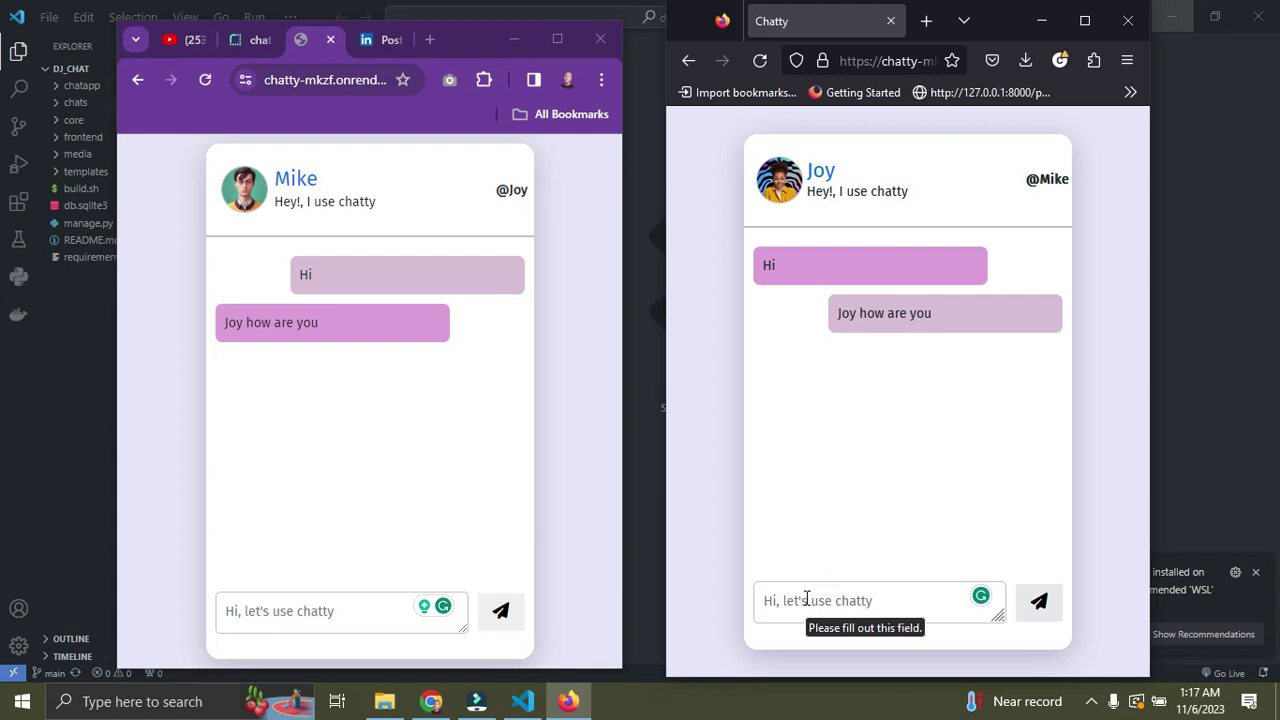
click(838, 505)
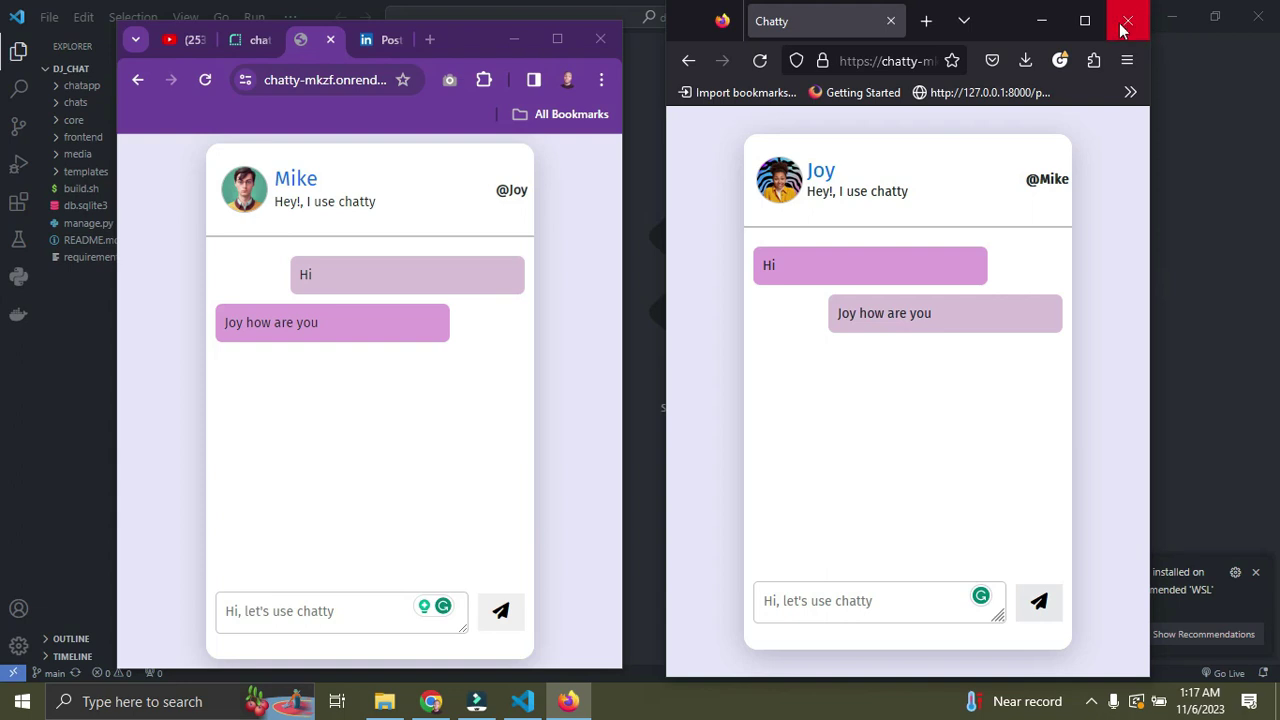
click(1085, 20)
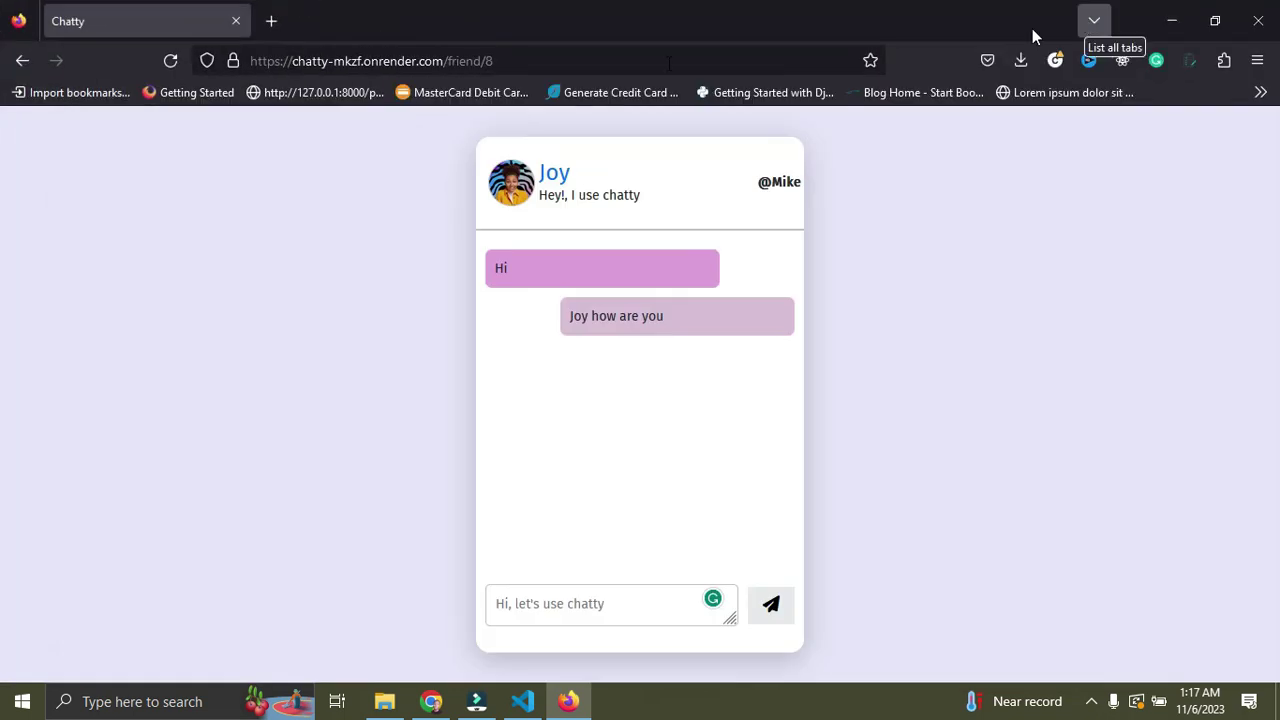
Show the deployed onrender.com address in Firefox, then bring Chrome back full screen.
click(528, 60)
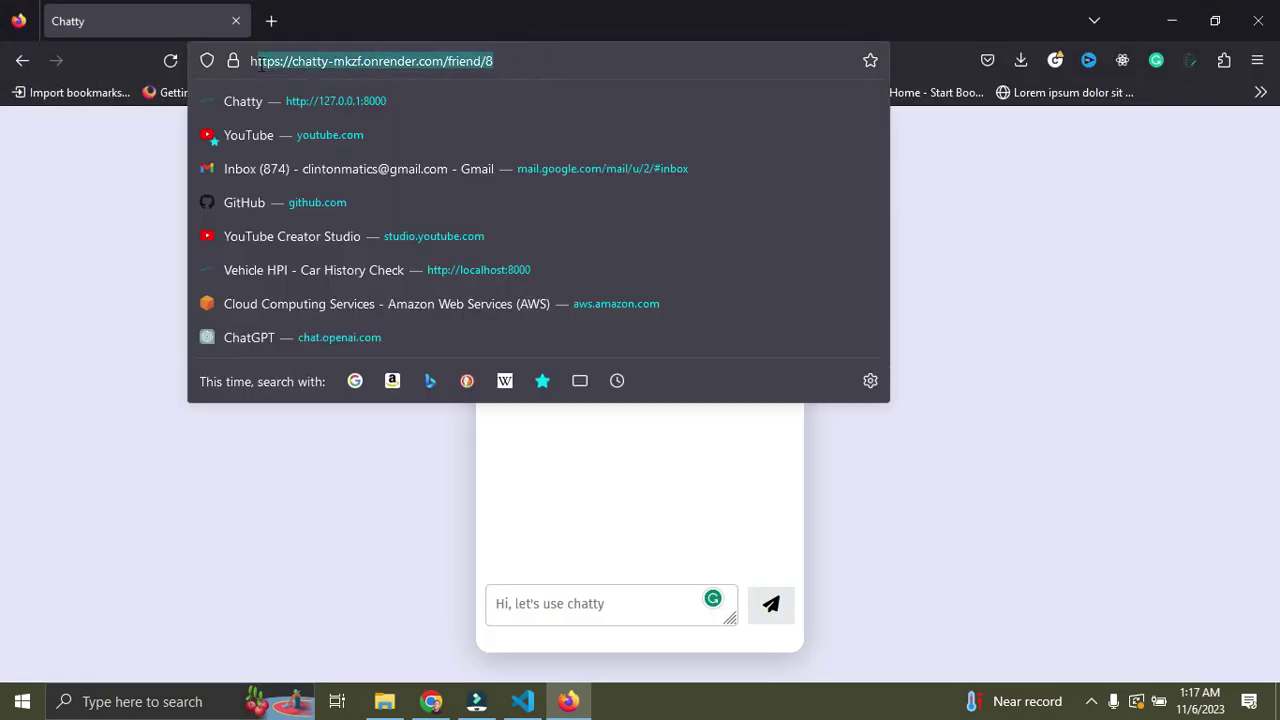
click(732, 65)
click(1090, 250)
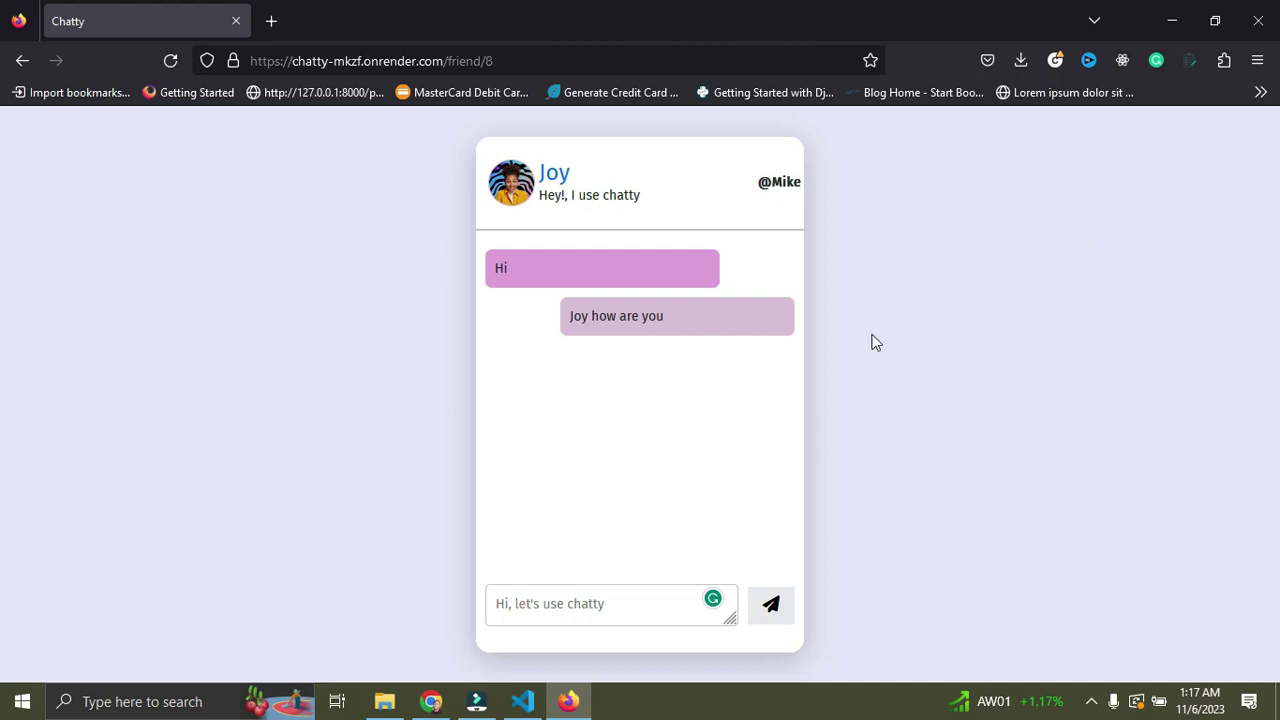
click(446, 703)
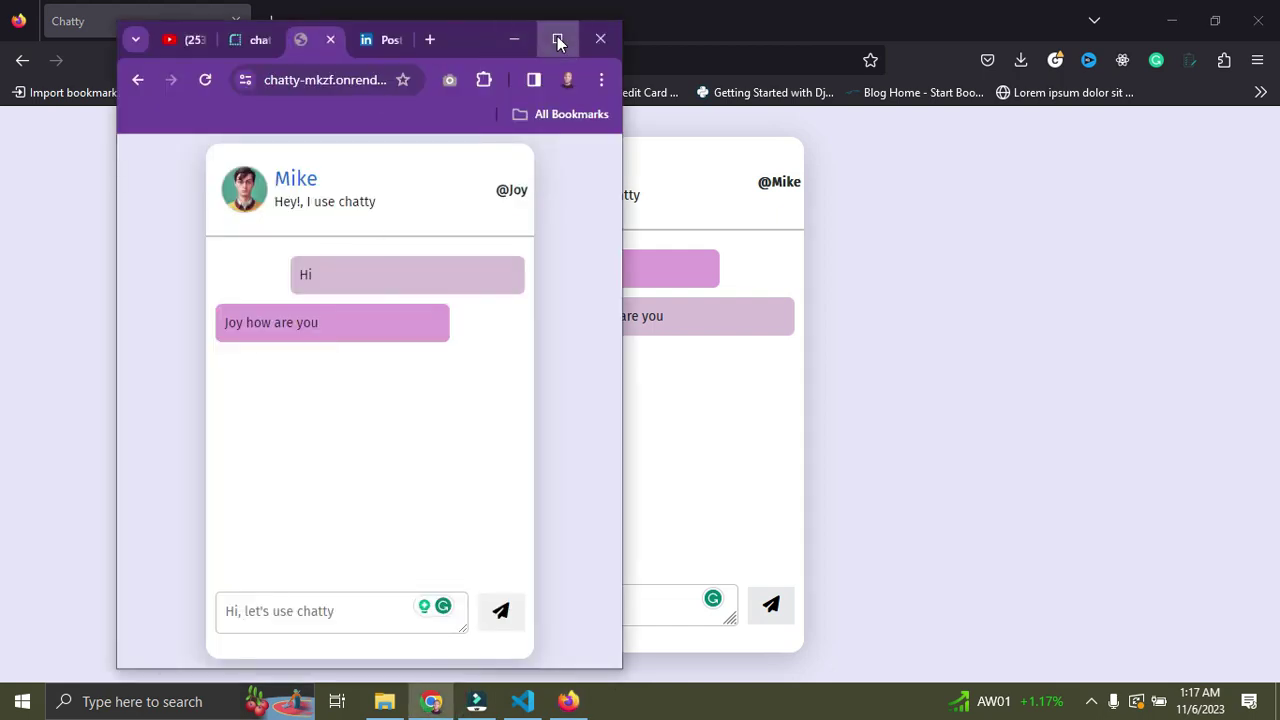
click(558, 40)
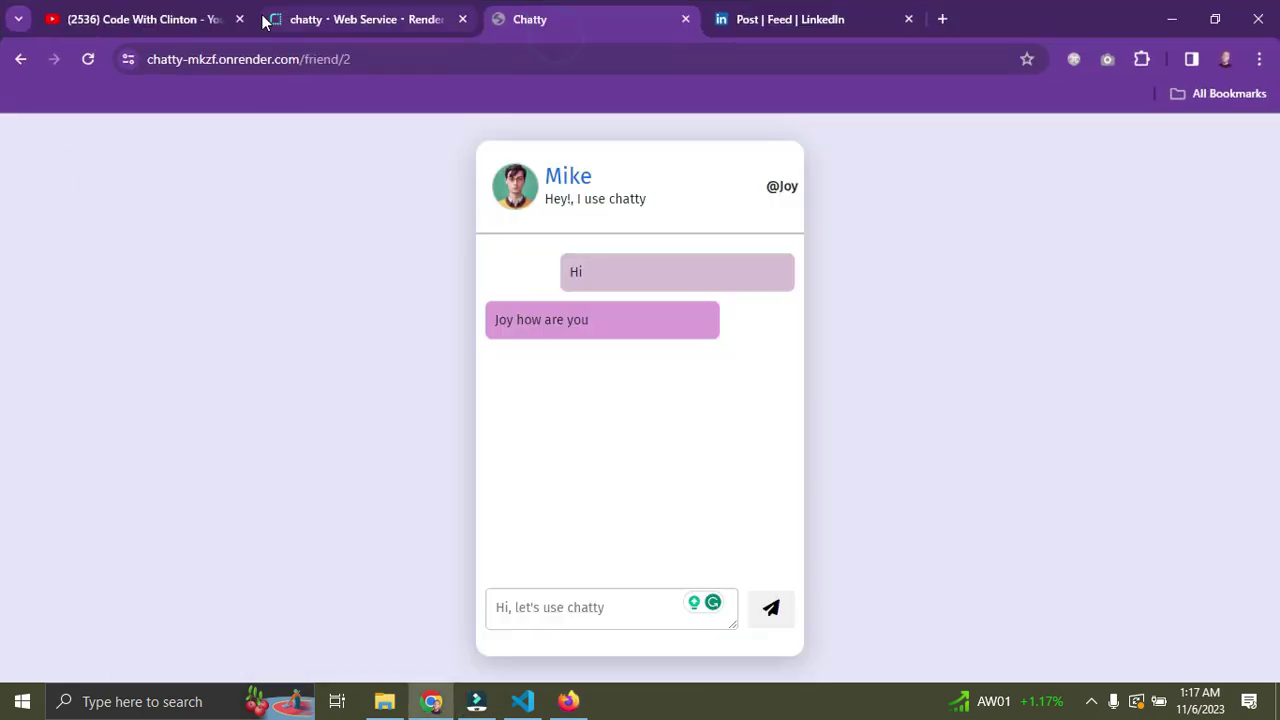
Show the Render dashboard for the chatty web service and its live deploy.
click(320, 20)
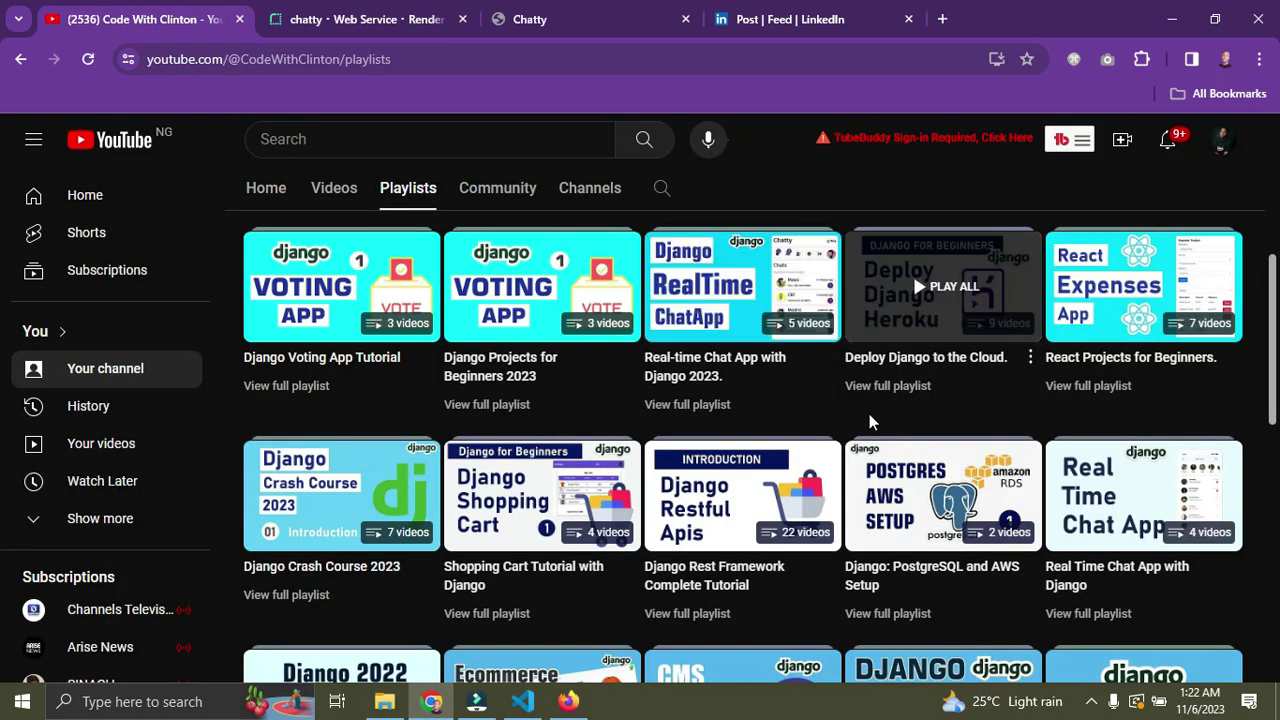
scroll(869, 414, up, 2)
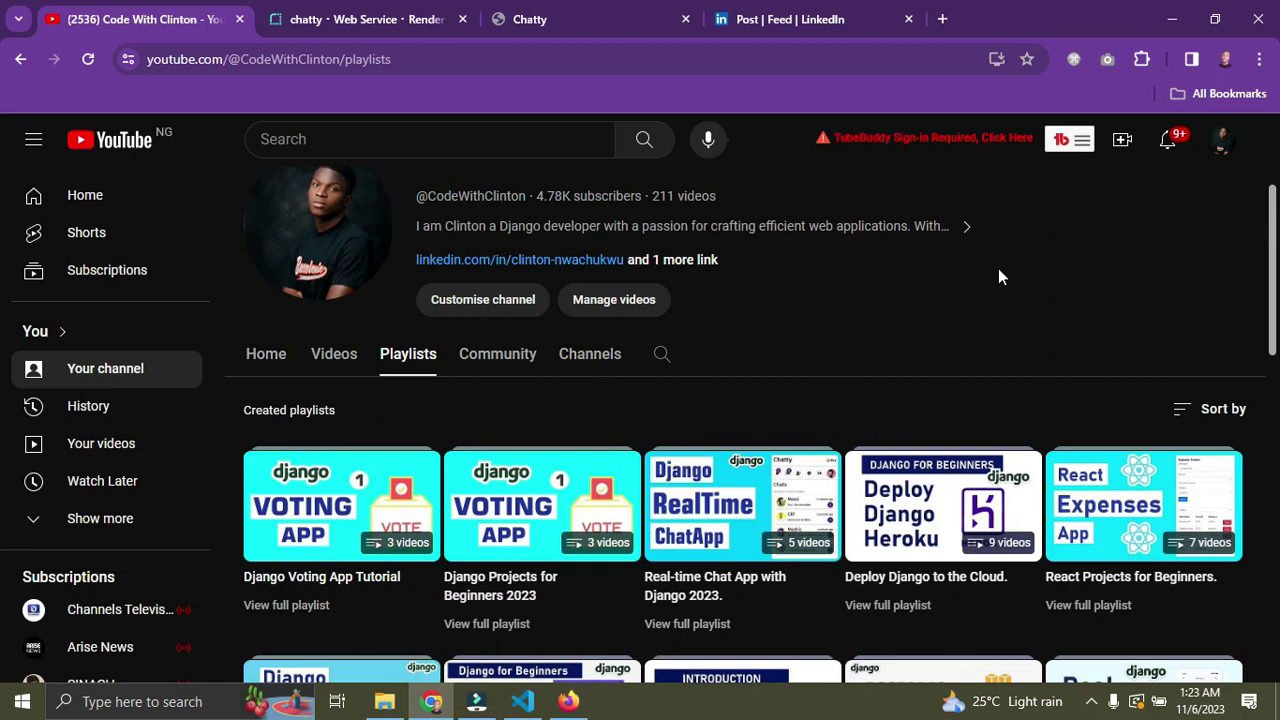
scroll(990, 272, down, 2)
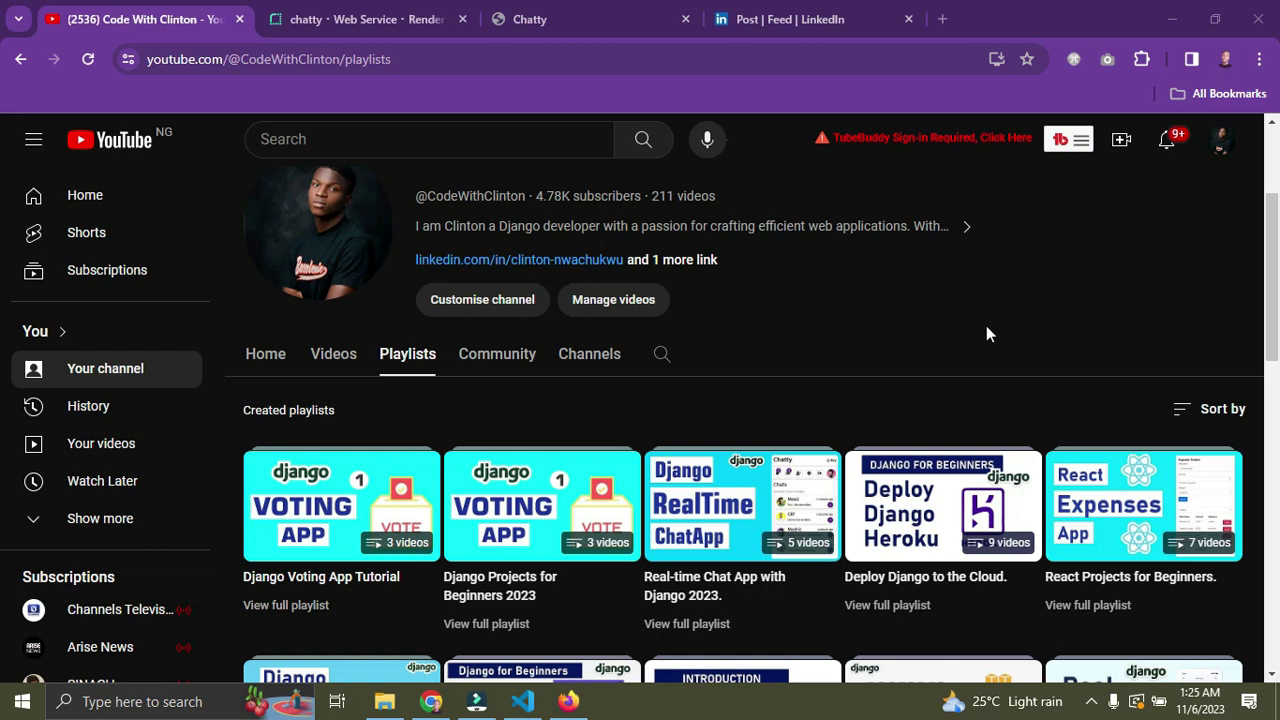
click(1091, 701)
click(1091, 701)
scroll(997, 218, up, 3)
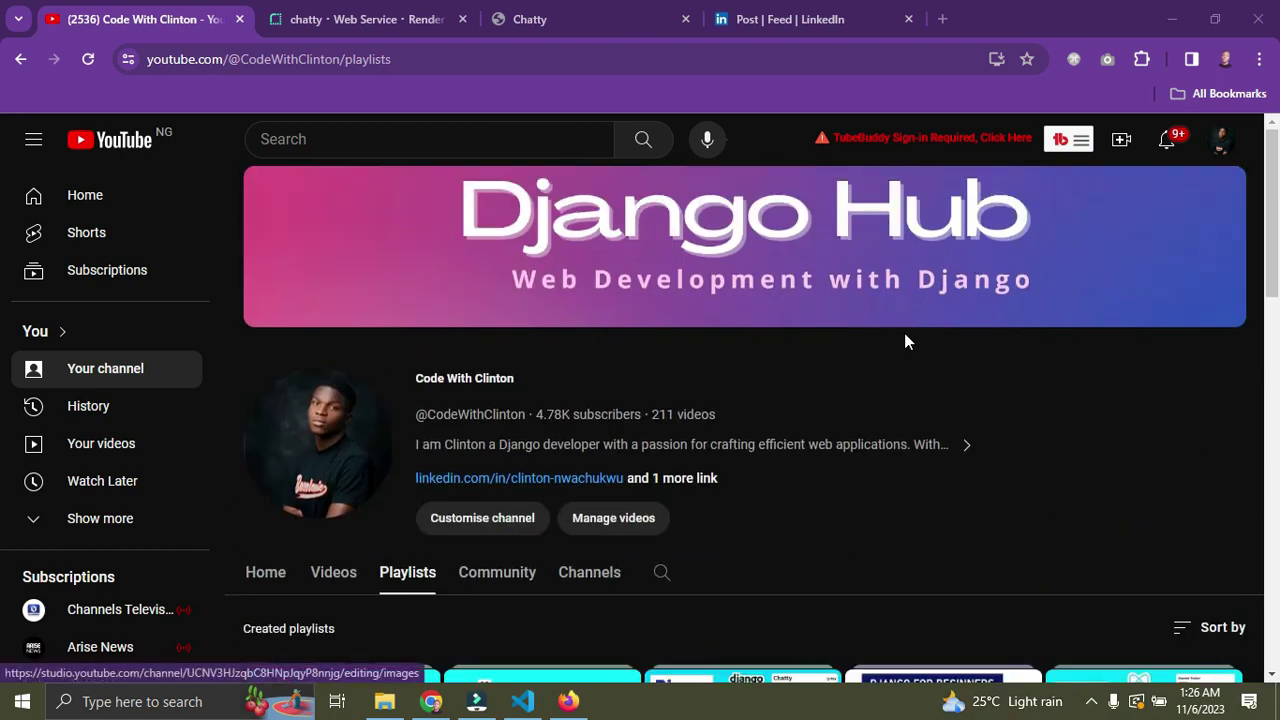
scroll(905, 343, down, 3)
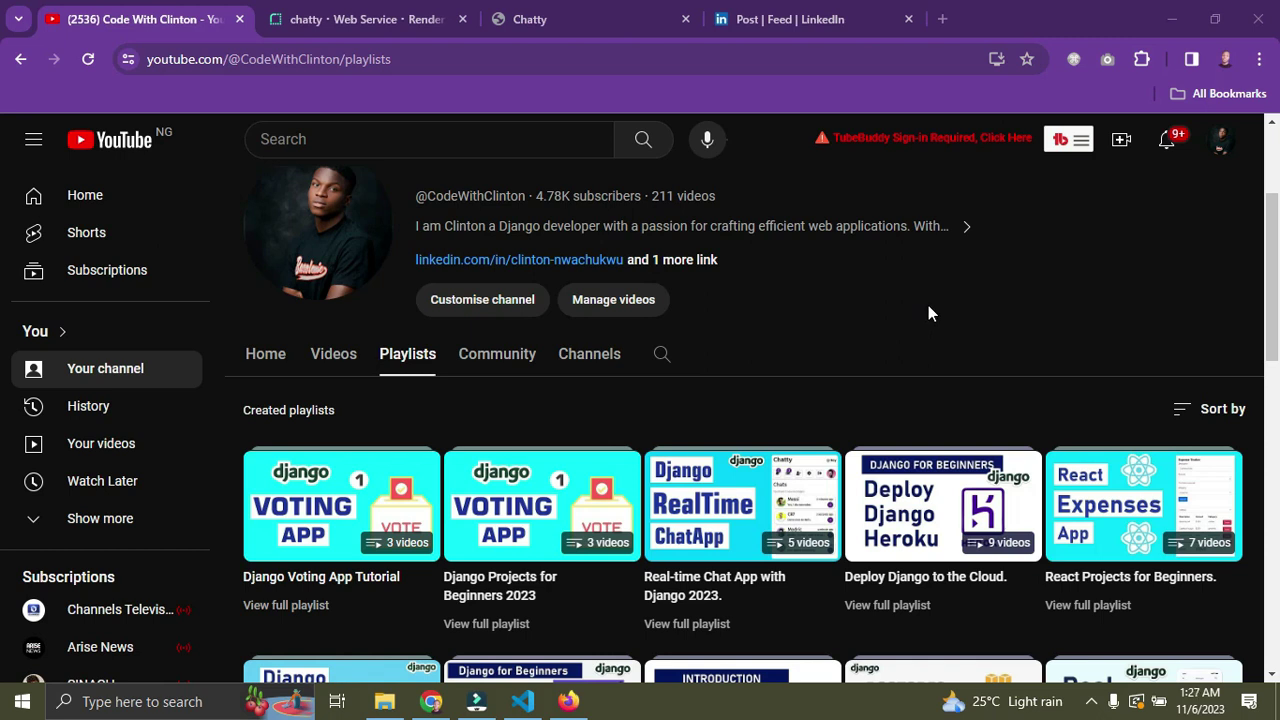
scroll(923, 313, down, 3)
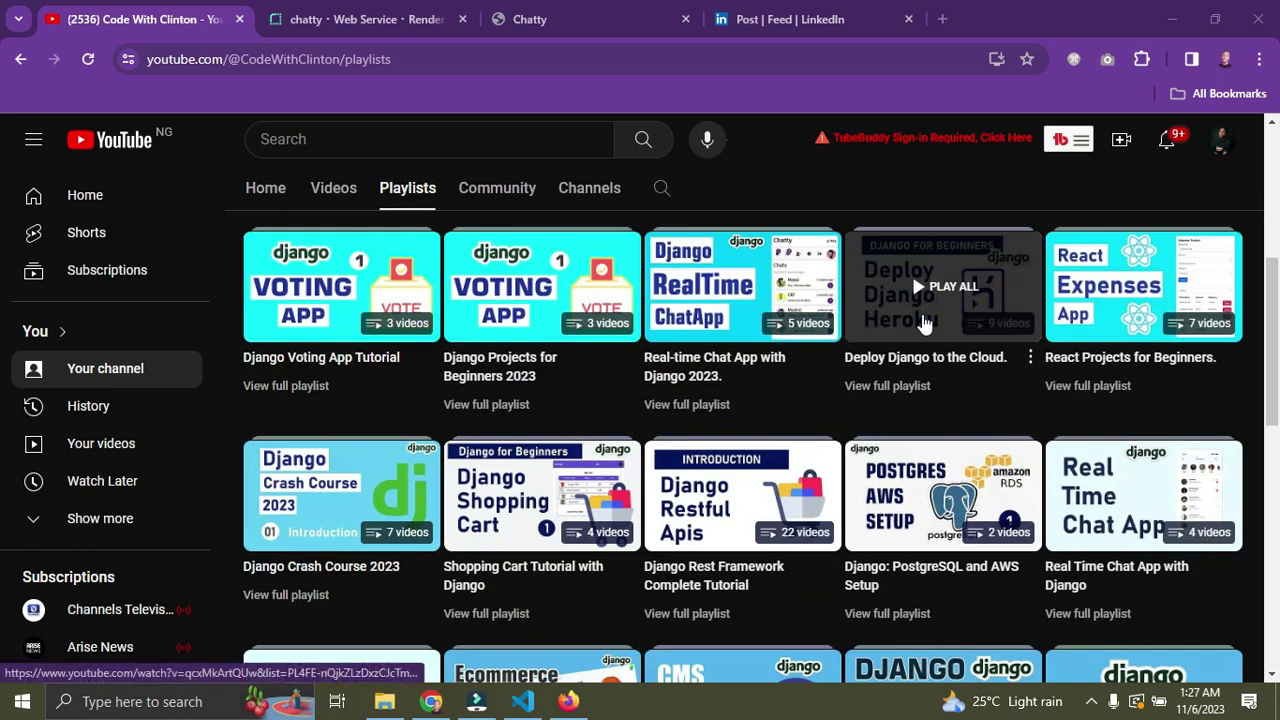